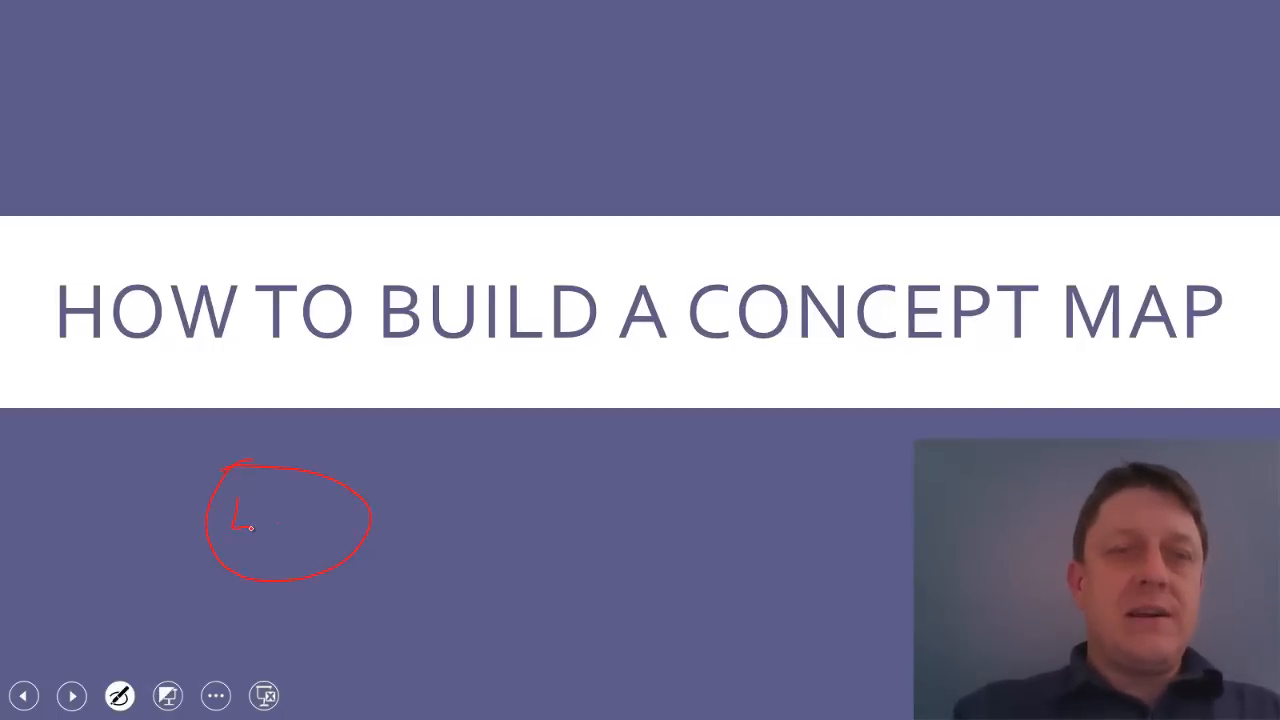
- Finish pen-writing the circle's label, then advance to the Water related-words slide
{"action": "mouse_move", "coordinate": [290, 502]}
{"action": "left_mouse_down"}
{"action": "mouse_move", "coordinate": [296, 533]}
{"action": "mouse_move", "coordinate": [341, 538]}
{"action": "left_mouse_up"}
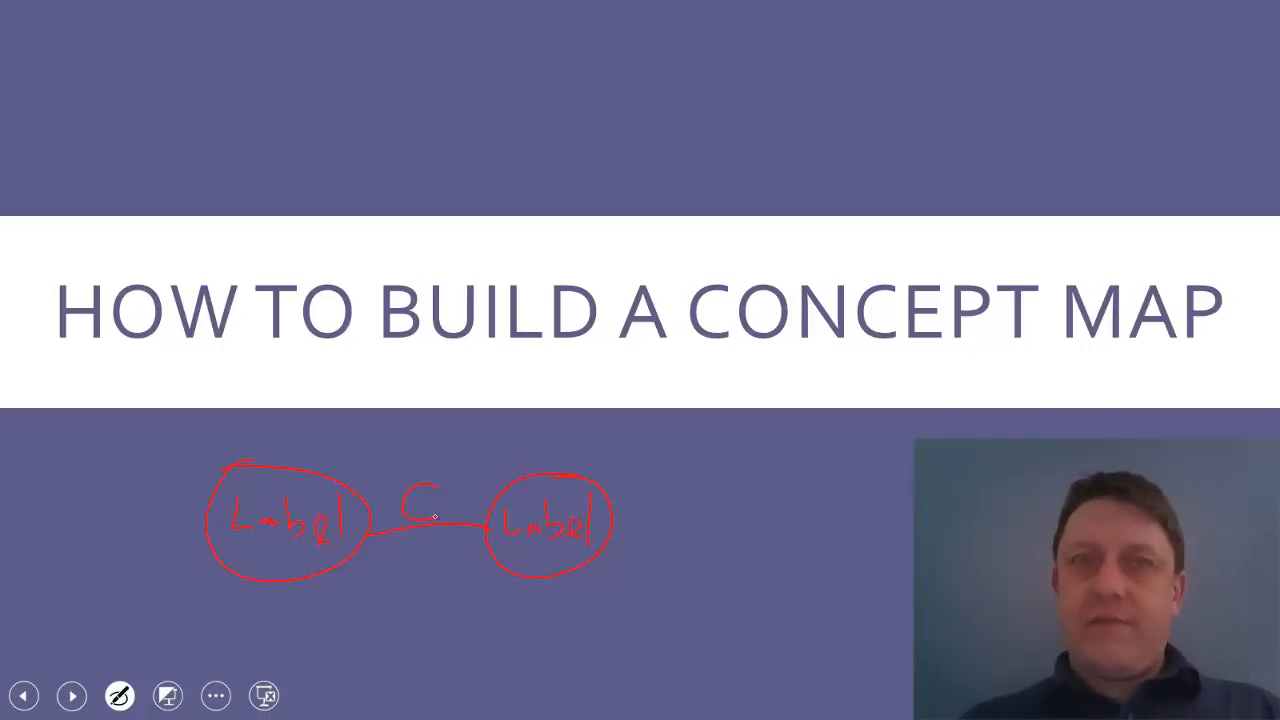
{"action": "key", "text": "Right"}
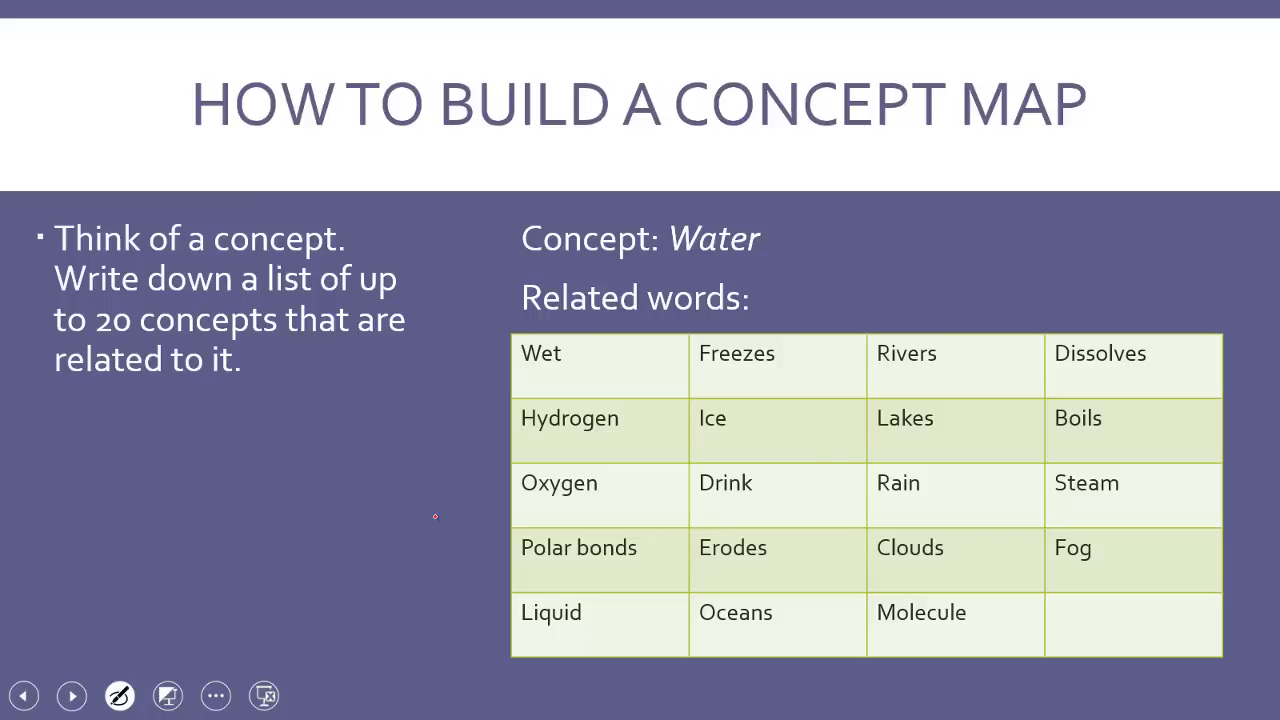
- Step the slide builds to reveal Water and its three related concepts beneath it
{"action": "left_click", "coordinate": [435, 516]}
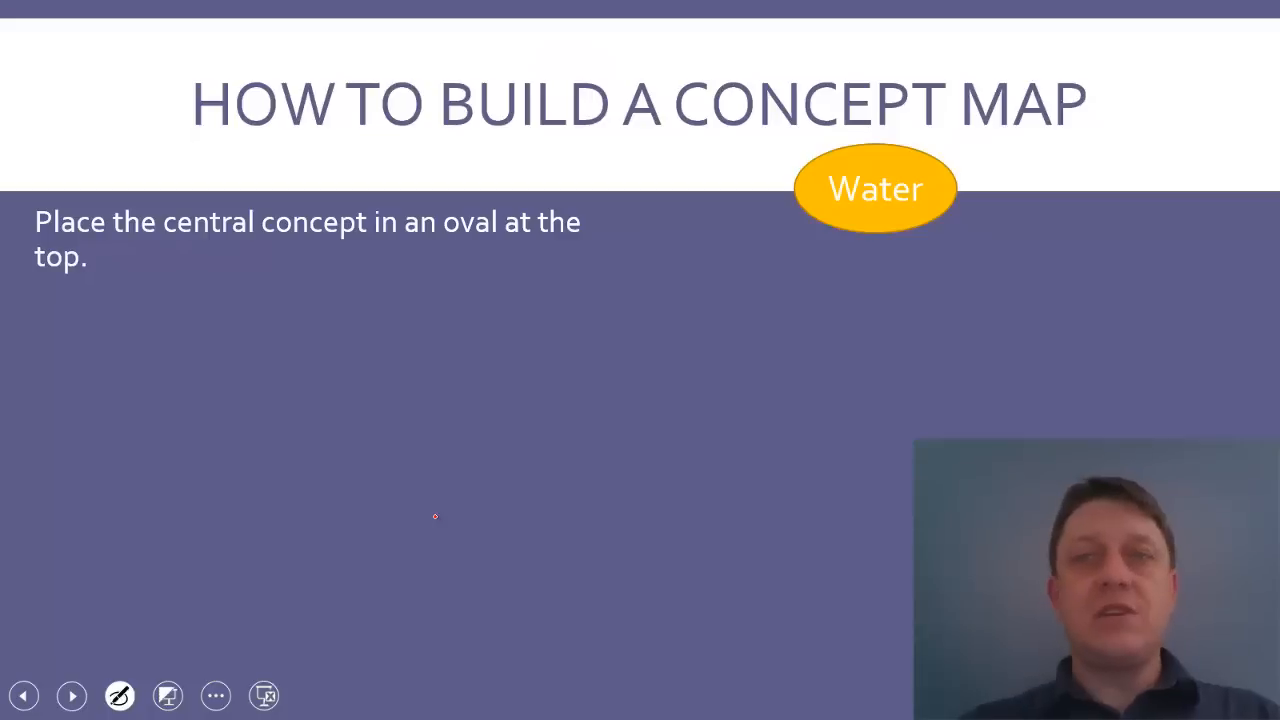
{"action": "left_click", "coordinate": [435, 516]}
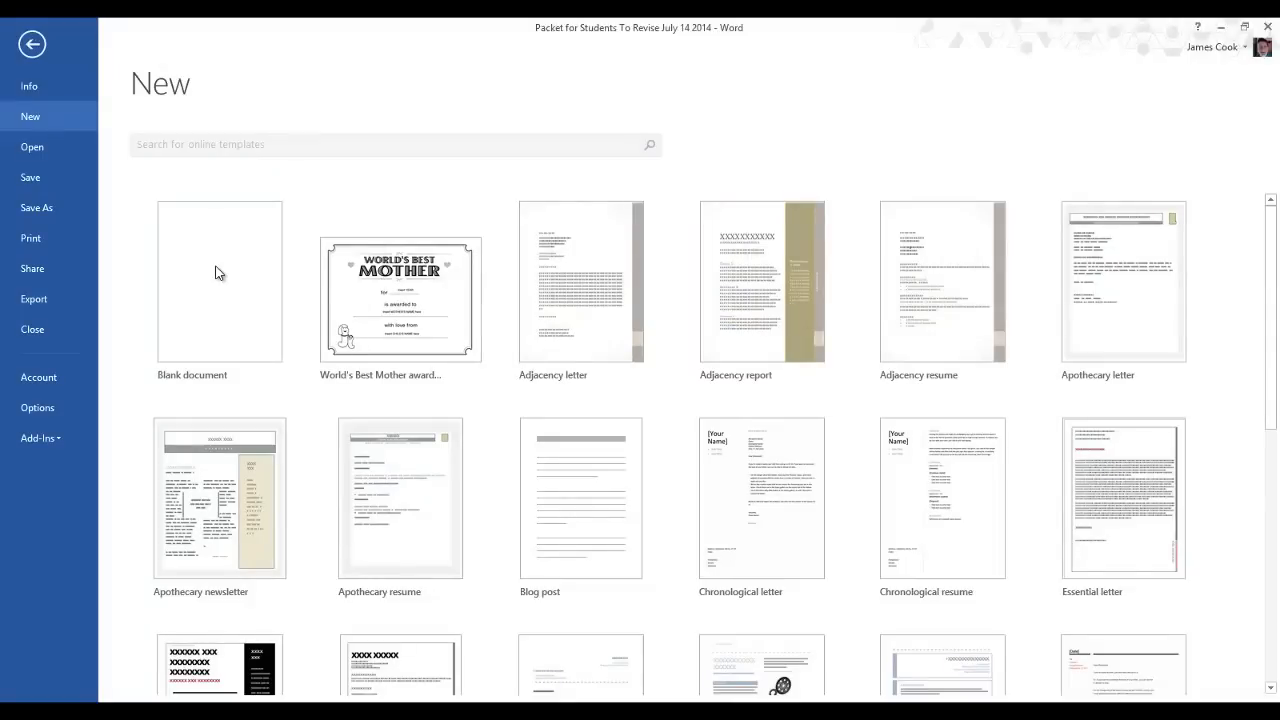
- Start a blank Word document, close the Navigation pane and choose the Oval shape to draw
{"action": "left_click", "coordinate": [219, 273]}
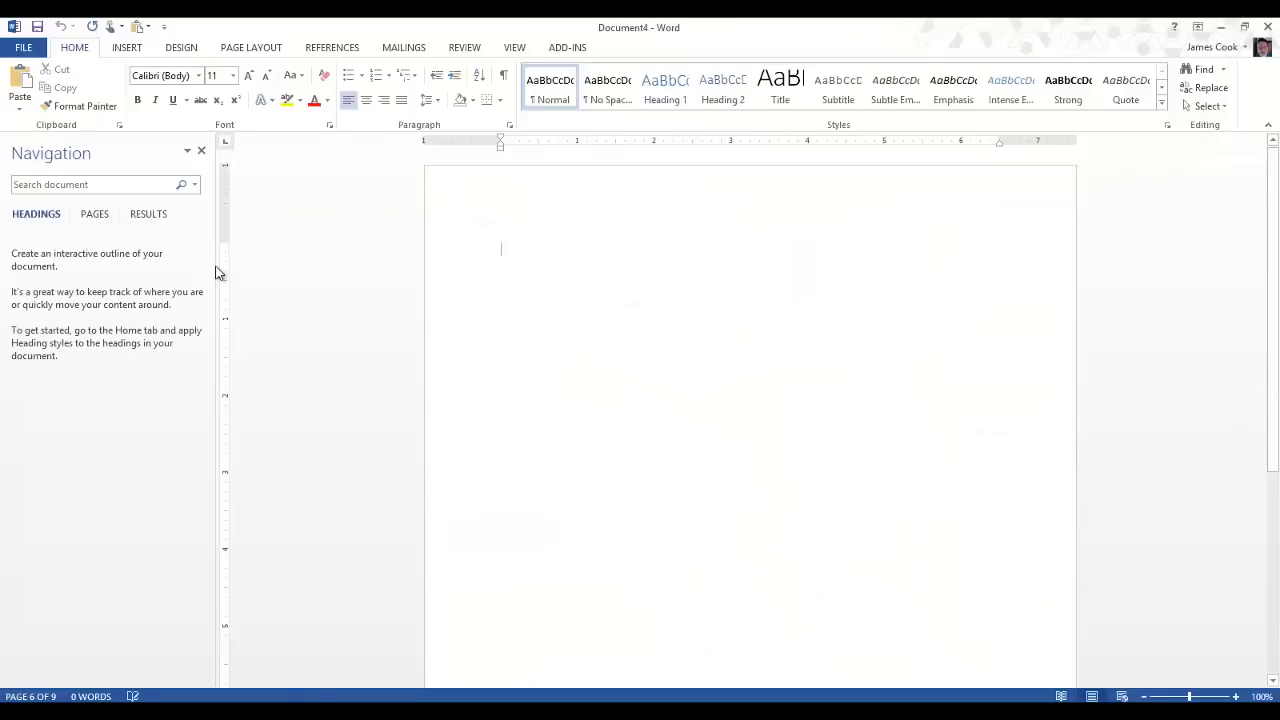
{"action": "left_click", "coordinate": [201, 153]}
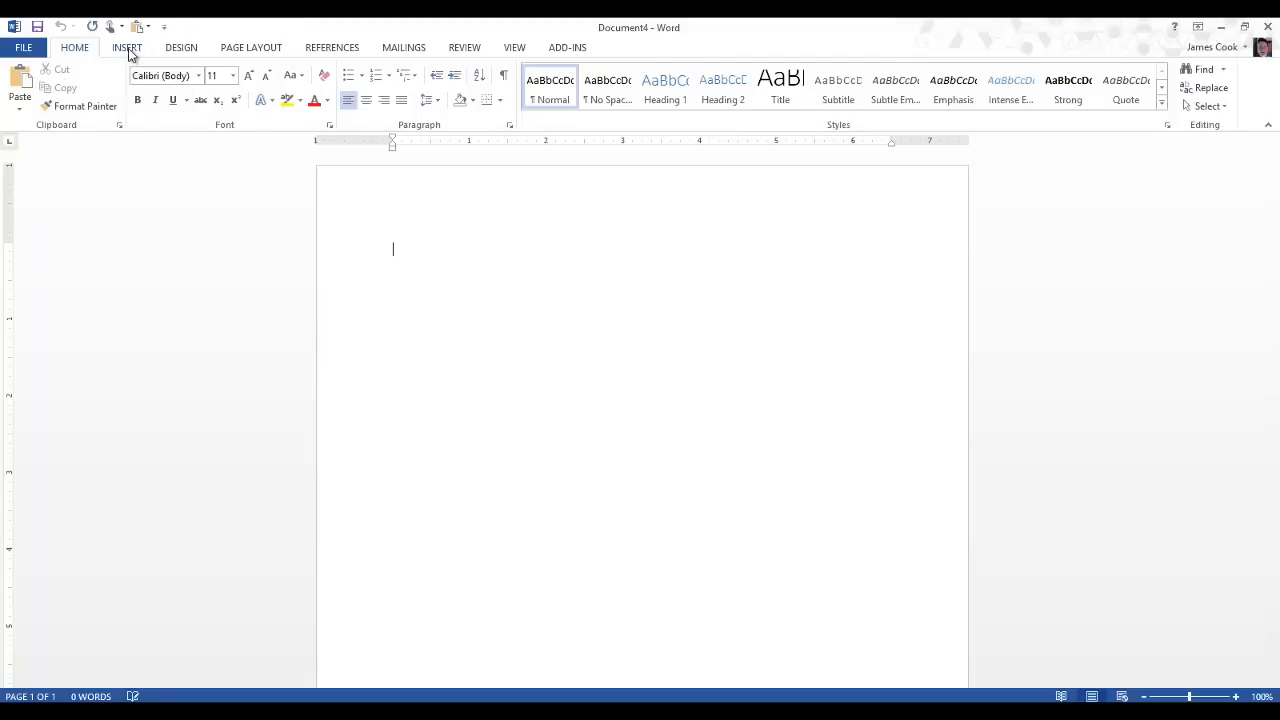
{"action": "left_click", "coordinate": [127, 47]}
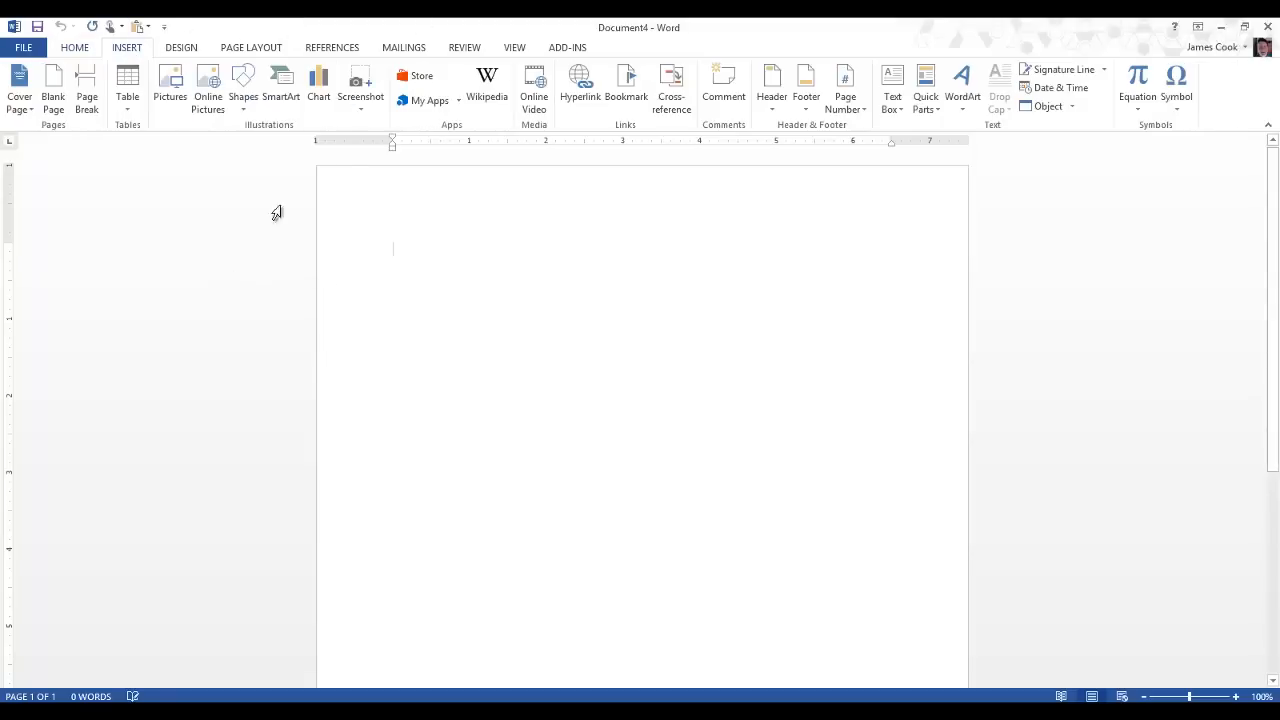
{"action": "left_click", "coordinate": [248, 97]}
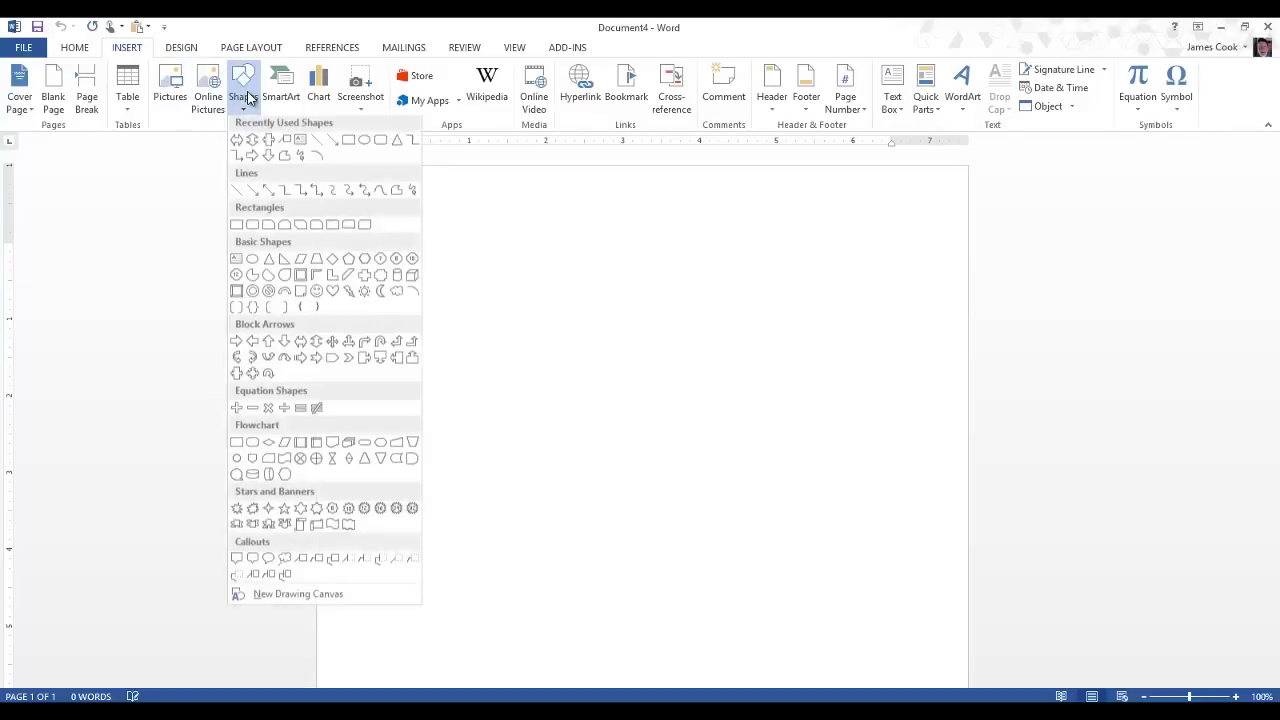
{"action": "left_click", "coordinate": [252, 262]}
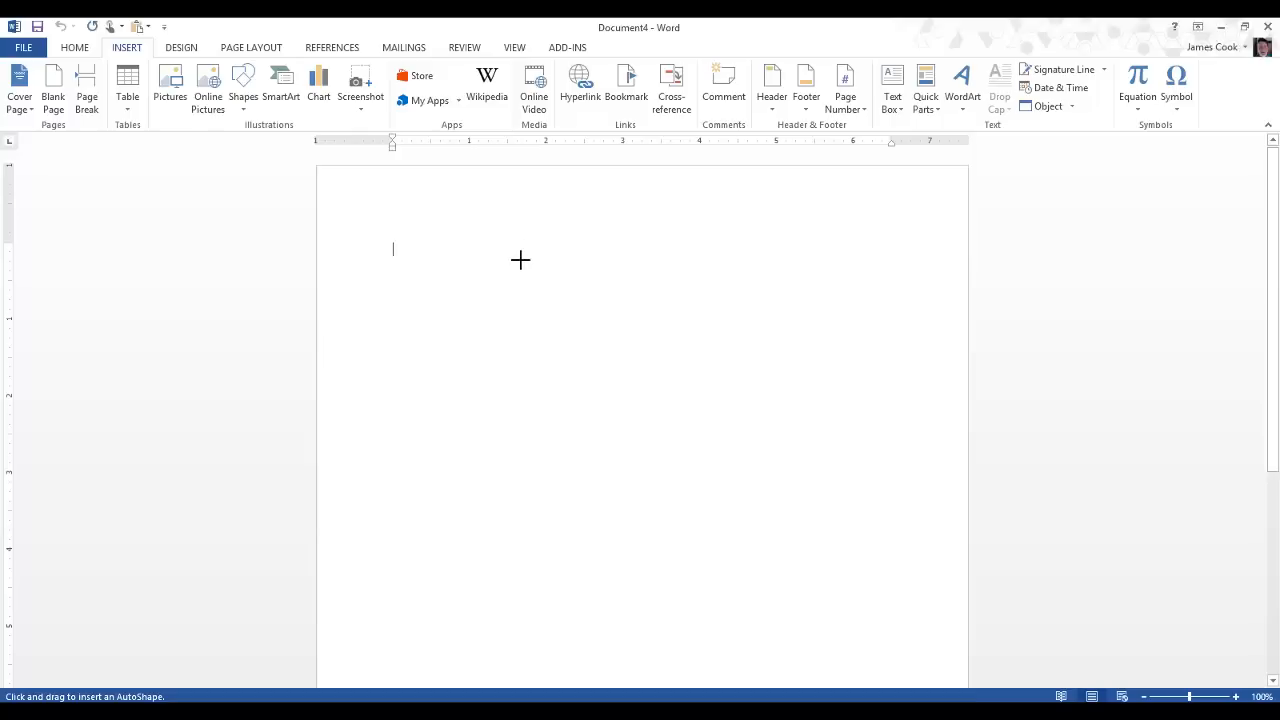
- Draw a blue oval near the top of the page and label it Word Processor
{"action": "left_click_drag", "start_coordinate": [520, 260], "coordinate": [571, 296]}
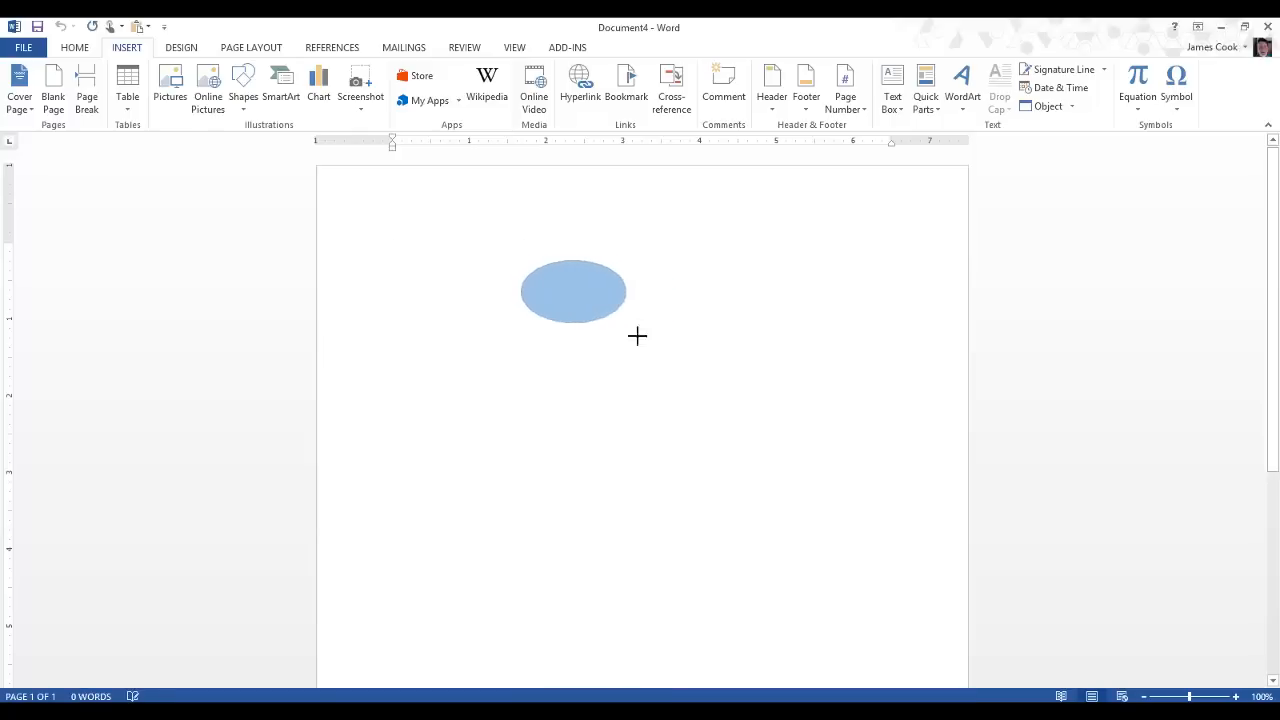
{"action": "mouse_move", "coordinate": [571, 296]}
{"action": "left_mouse_down"}
{"action": "mouse_move", "coordinate": [579, 422]}
{"action": "mouse_move", "coordinate": [660, 307]}
{"action": "mouse_move", "coordinate": [652, 330]}
{"action": "left_mouse_up"}
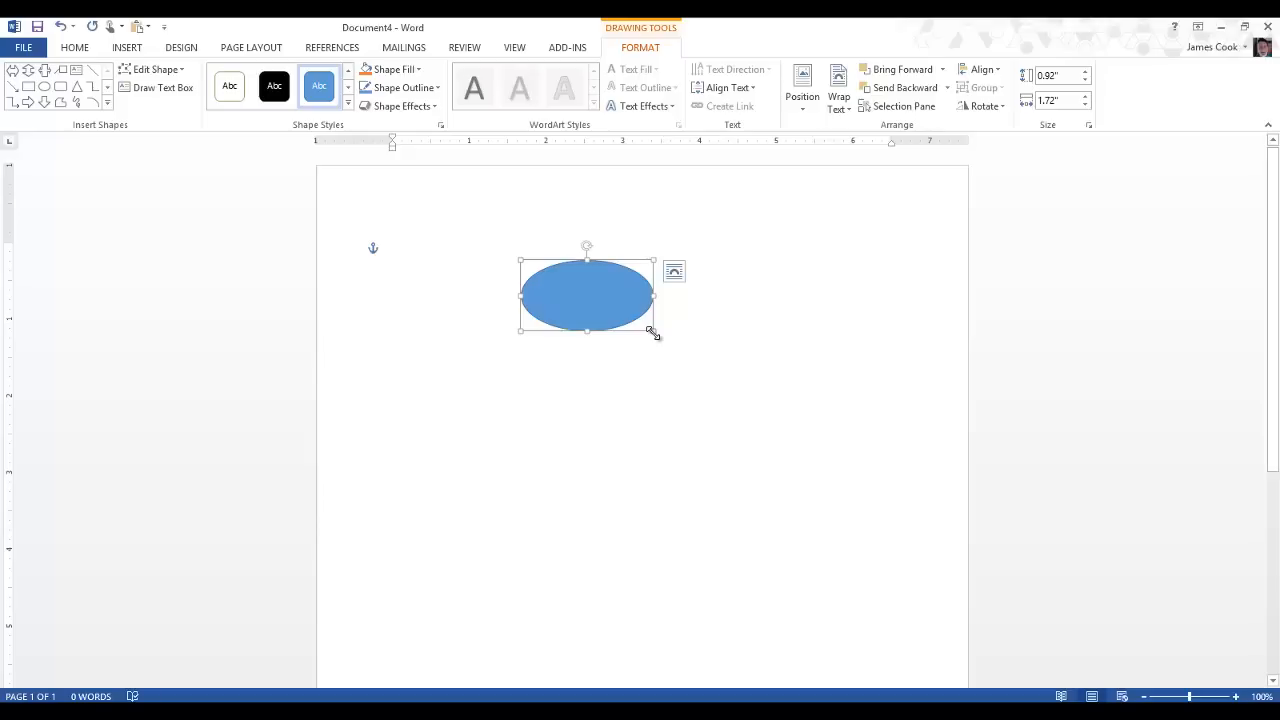
{"action": "type", "text": "Wor"}
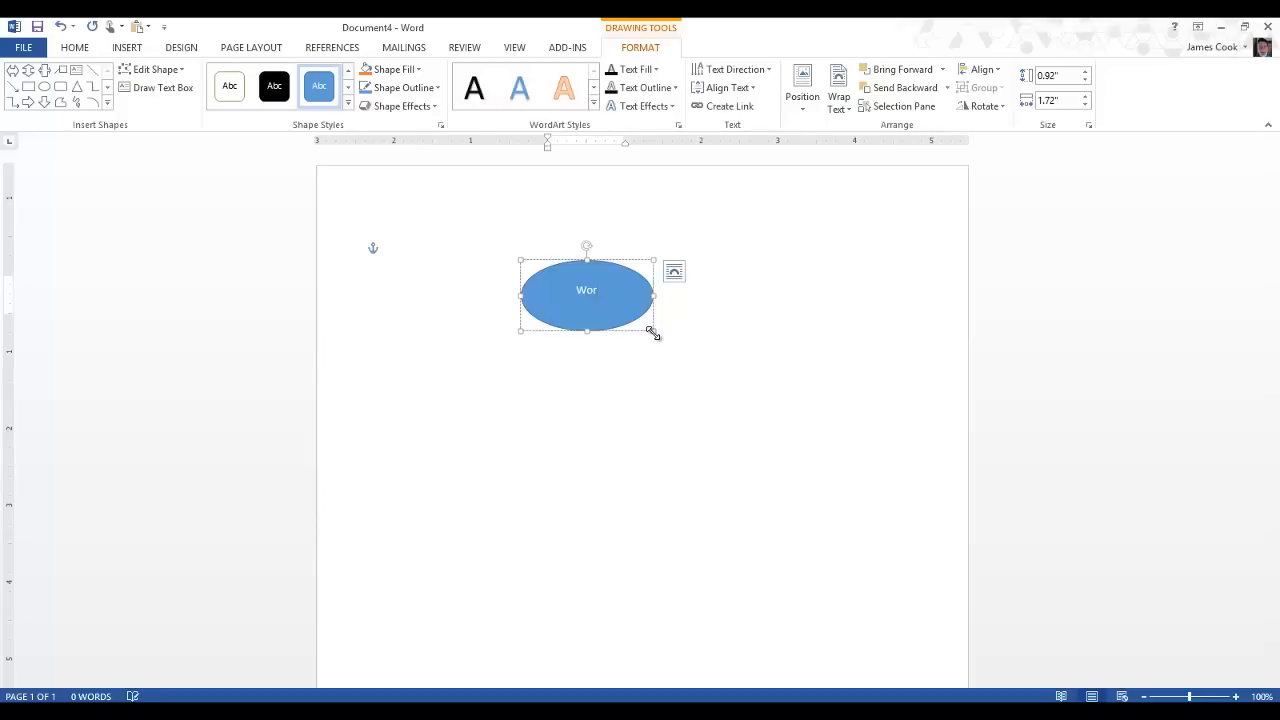
{"action": "type", "text": "d Processor"}
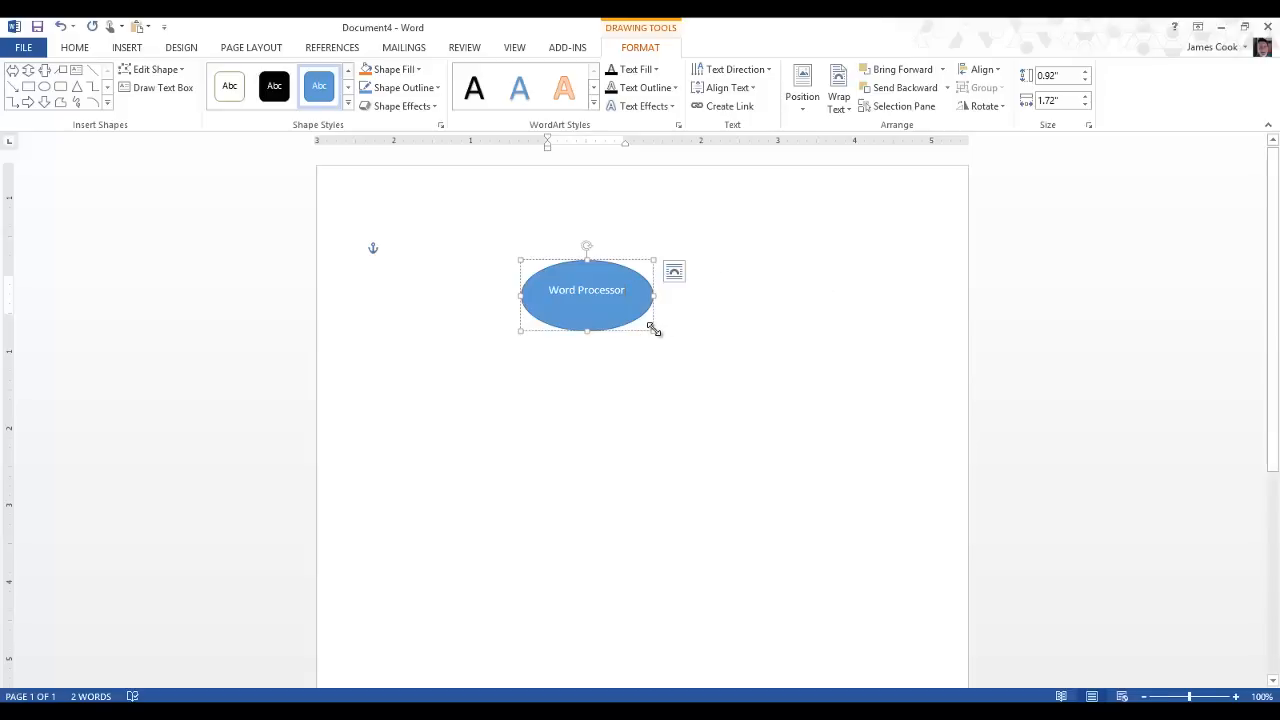
{"action": "mouse_move", "coordinate": [654, 330]}
{"action": "left_mouse_down"}
{"action": "mouse_move", "coordinate": [640, 320]}
{"action": "mouse_move", "coordinate": [657, 334]}
{"action": "left_mouse_up"}
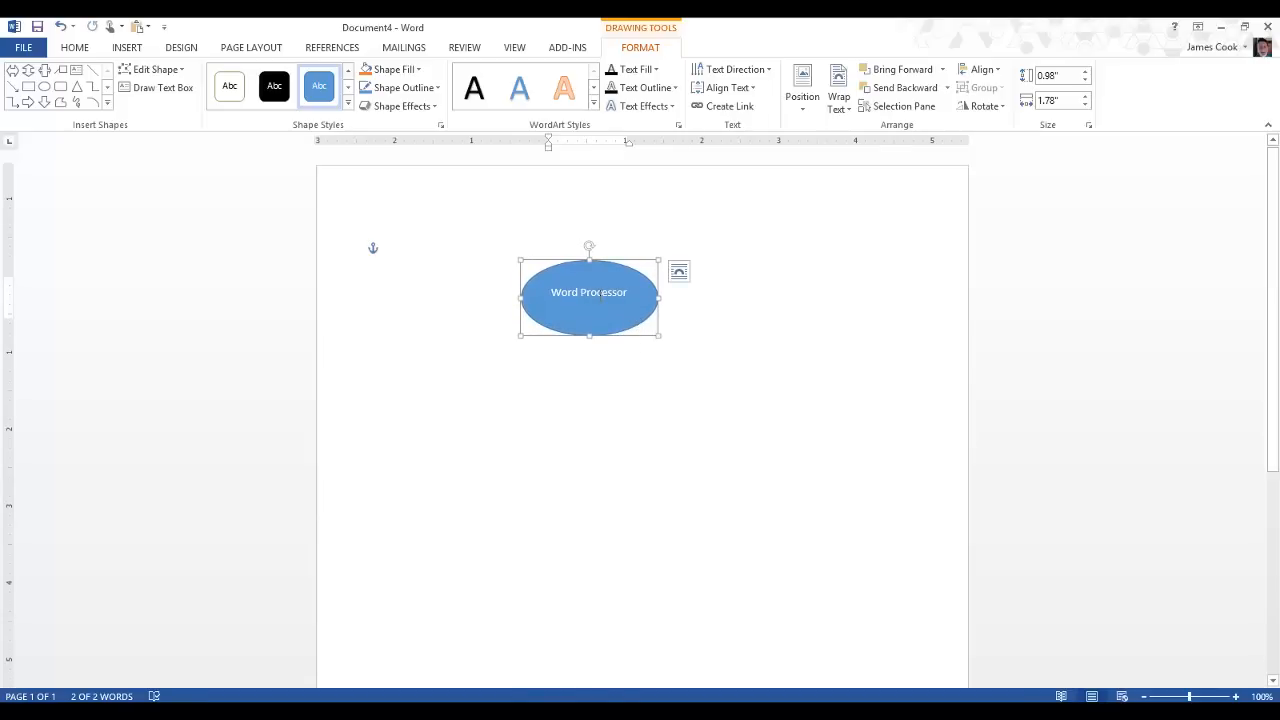
- Enlarge the Word Processor text to 22 point
{"action": "triple_click", "coordinate": [598, 292]}
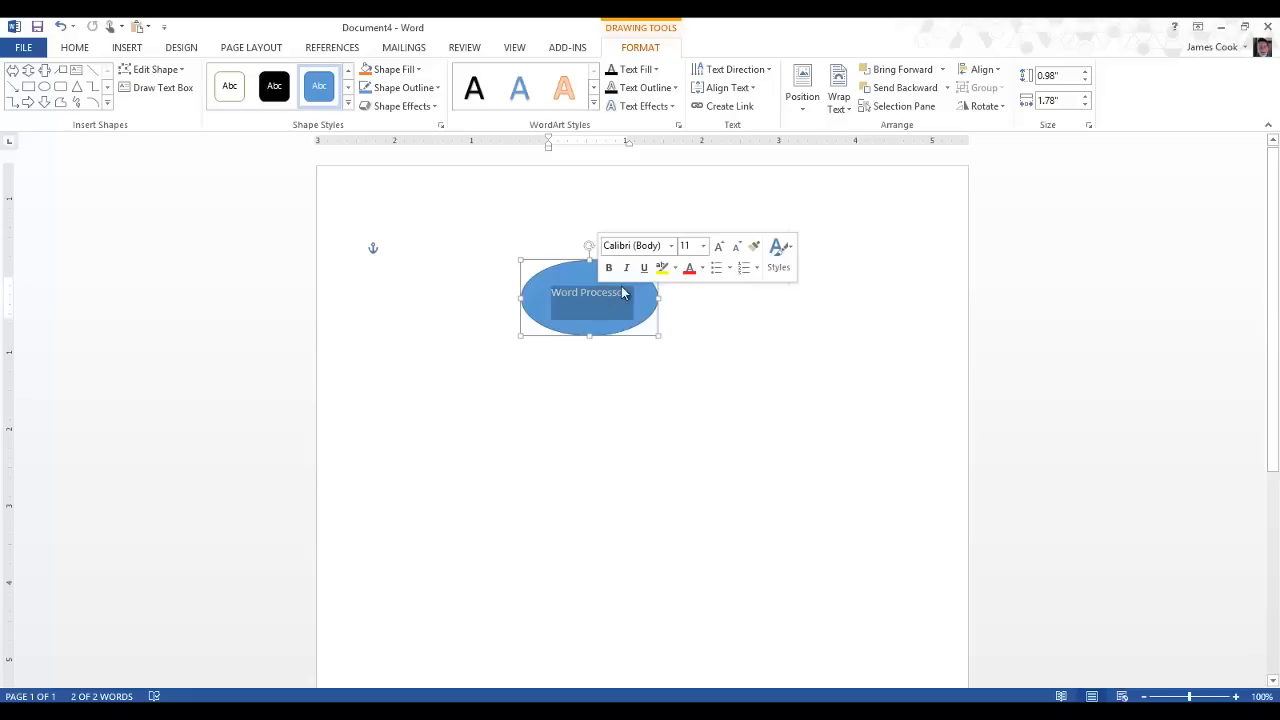
{"action": "left_click", "coordinate": [720, 247]}
{"action": "left_click", "coordinate": [720, 247]}
{"action": "left_click", "coordinate": [720, 247]}
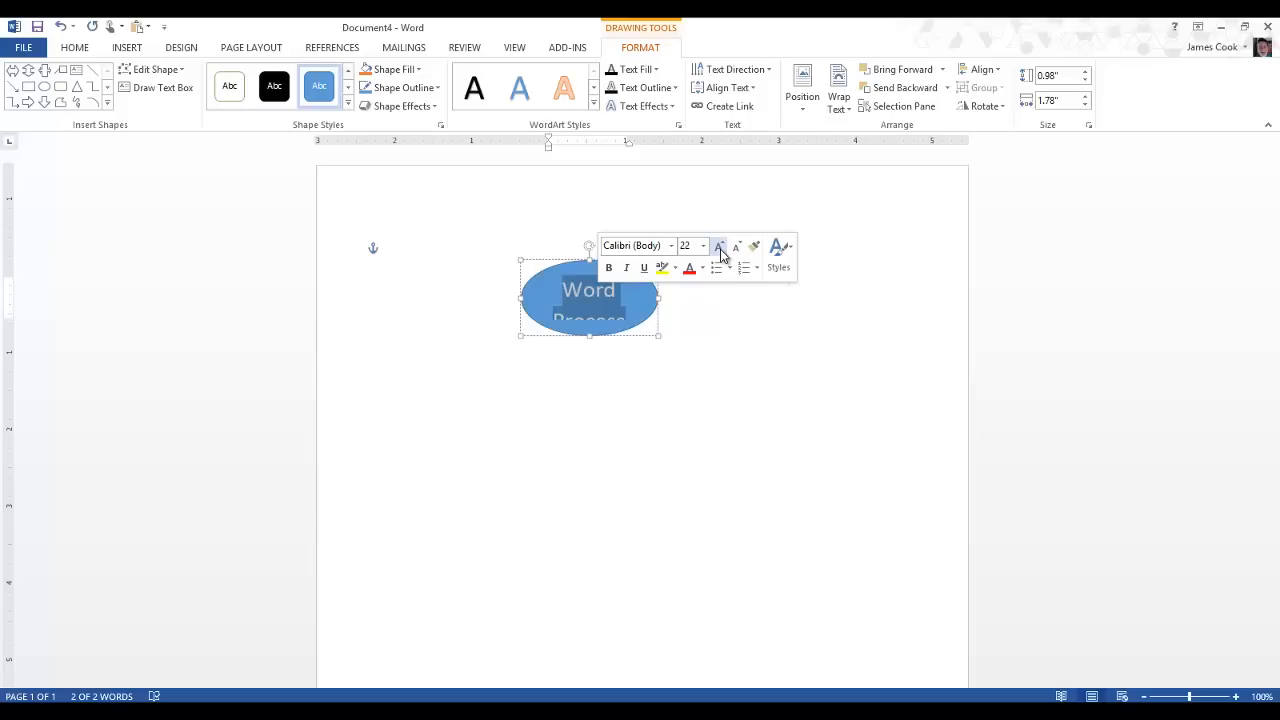
- Reselect the oval and stretch it to about 1.31 by 2.43 inches so both words fit
{"action": "left_click", "coordinate": [705, 330]}
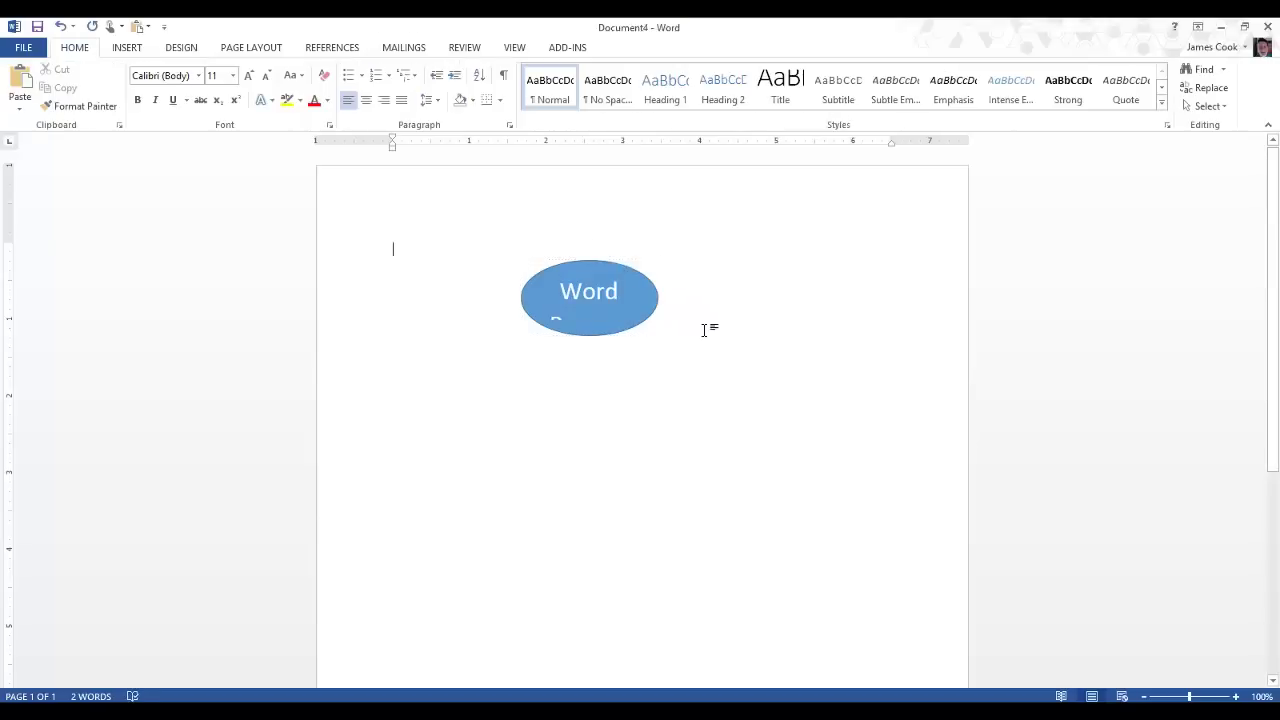
{"action": "left_click", "coordinate": [626, 285]}
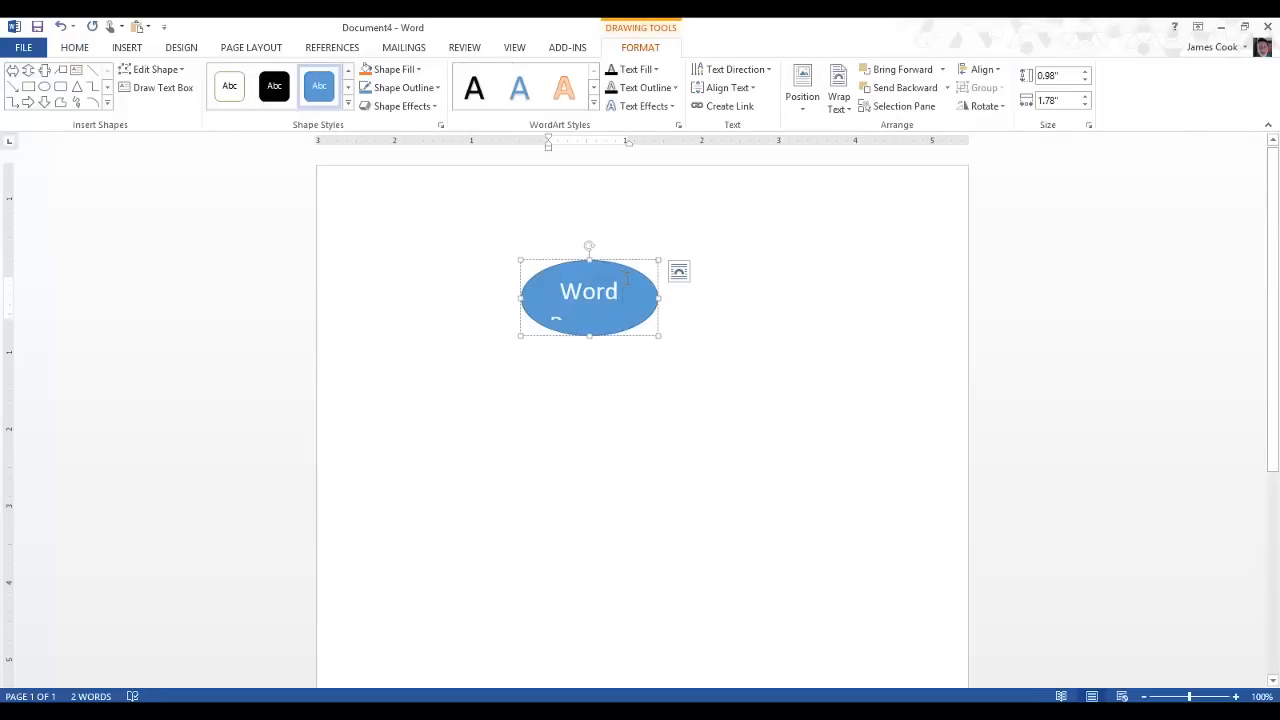
{"action": "left_click_drag", "start_coordinate": [658, 334], "coordinate": [708, 362]}
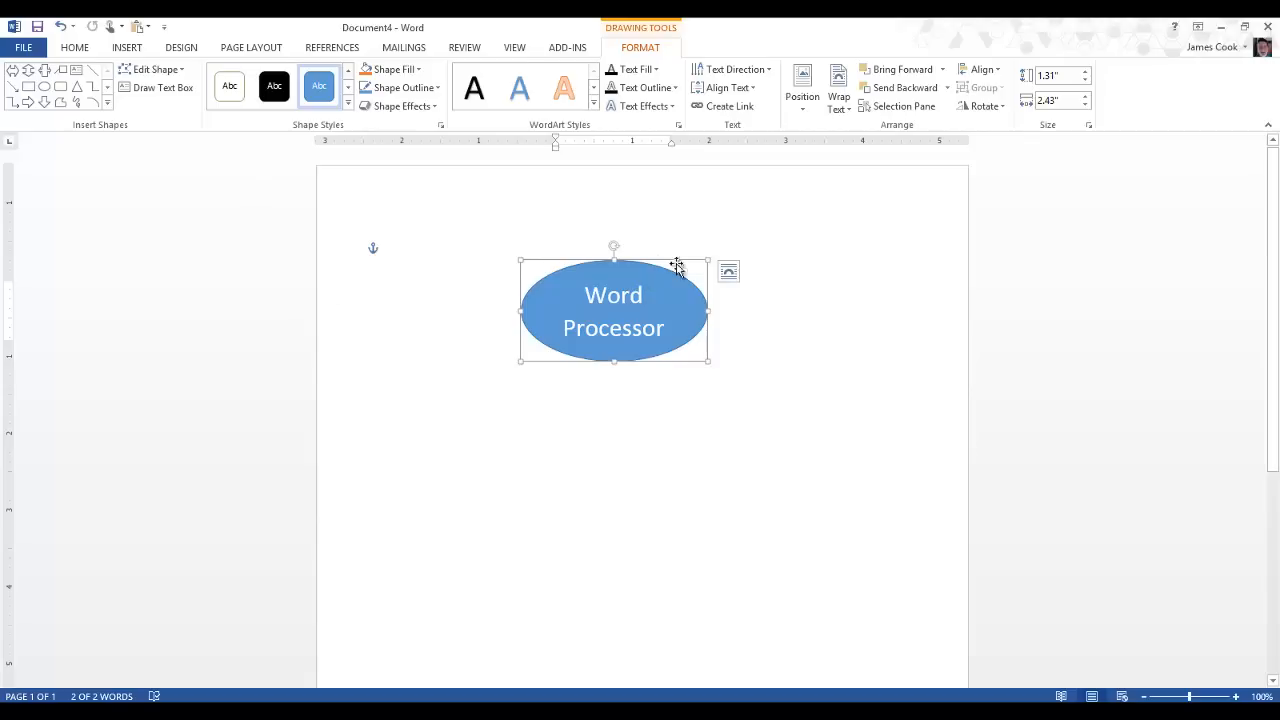
- Select the Word Processor ellipse and copy it from the Home clipboard commands
{"action": "left_click", "coordinate": [786, 275]}
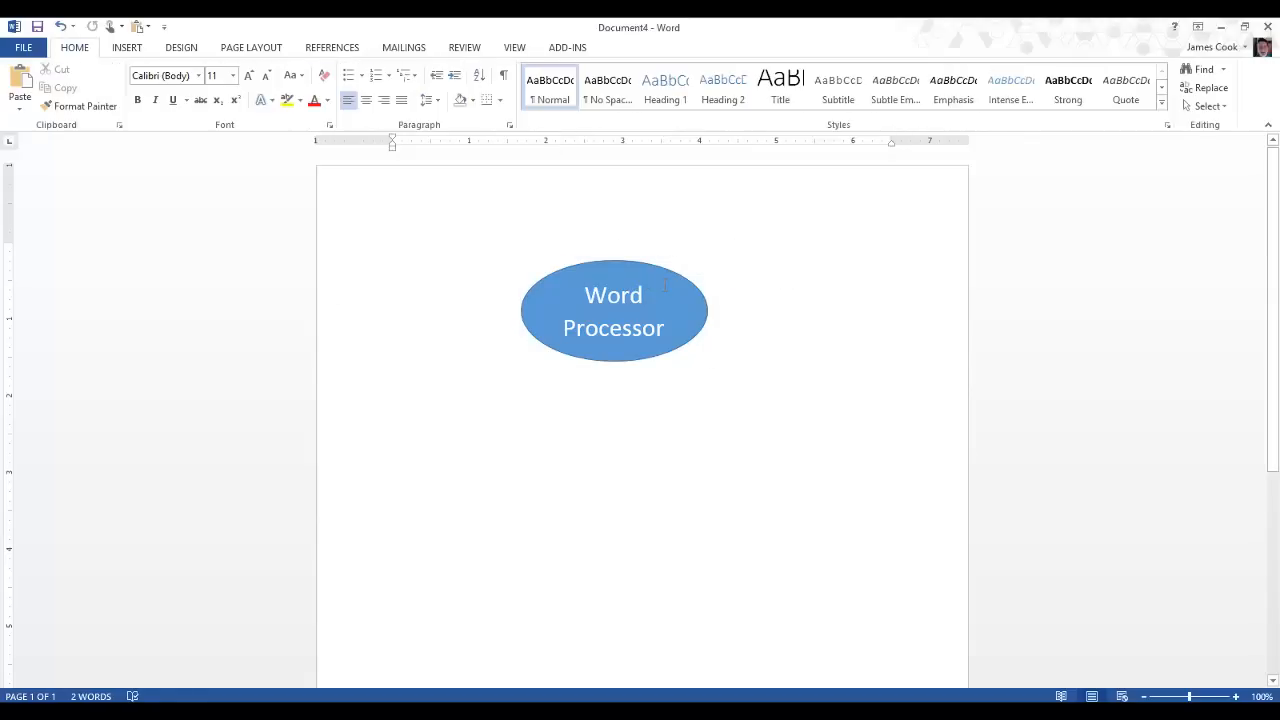
{"action": "left_click", "coordinate": [614, 276]}
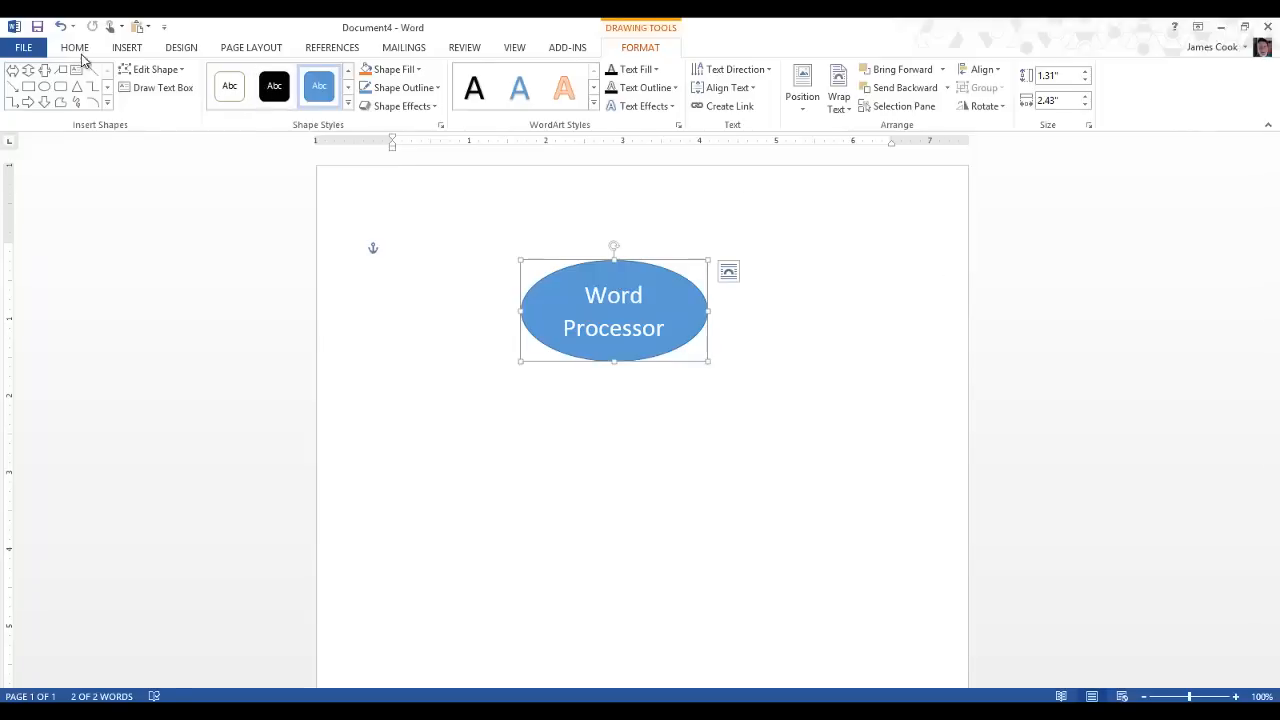
{"action": "left_click", "coordinate": [75, 48]}
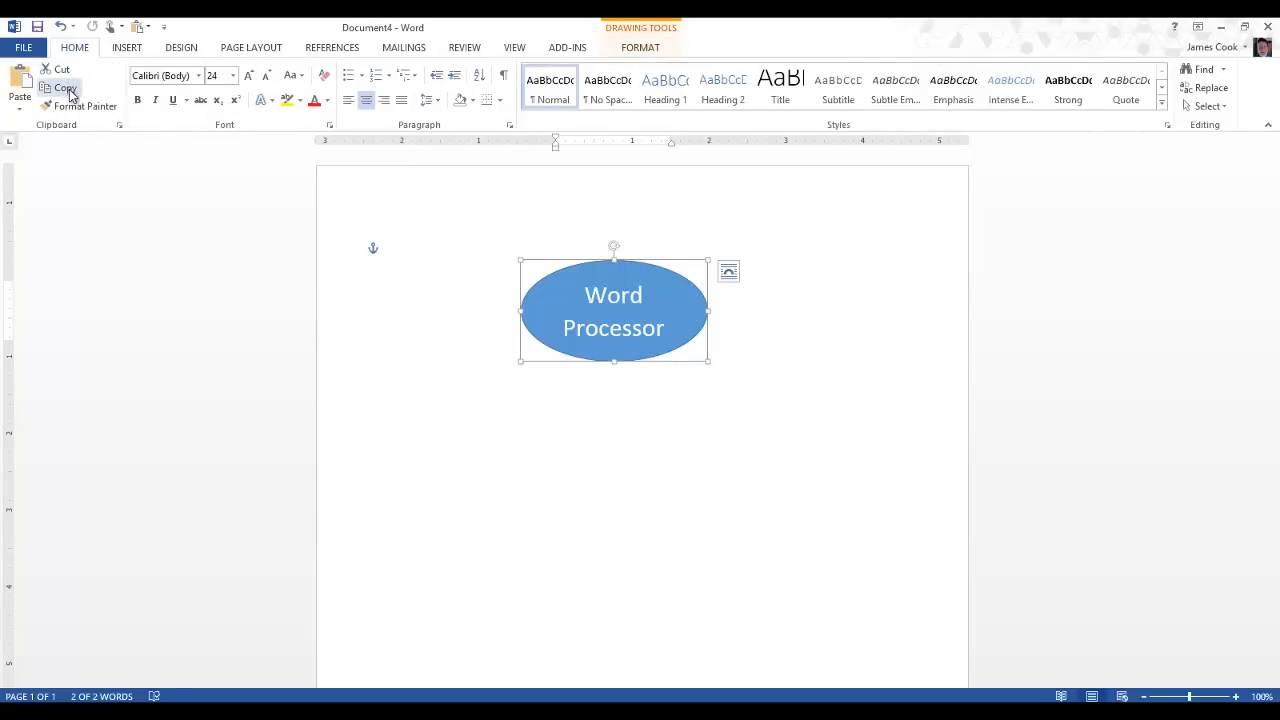
{"action": "left_click", "coordinate": [65, 88]}
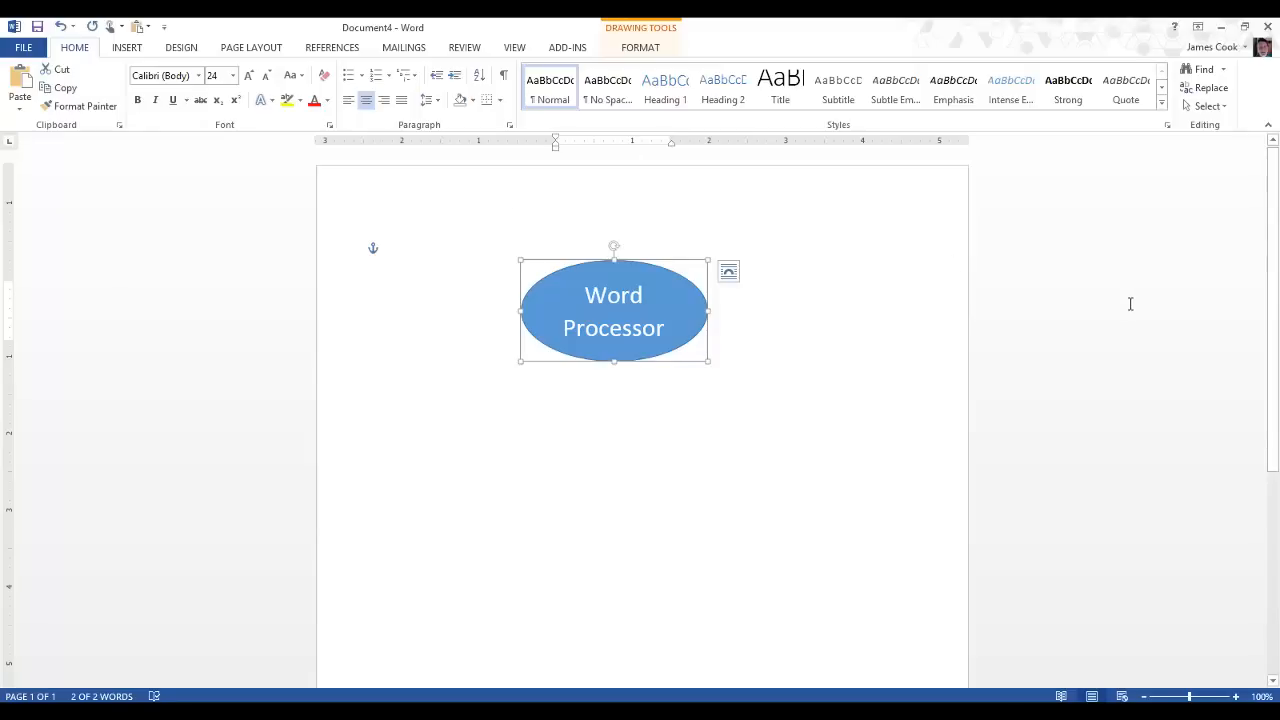
- Paste a duplicate ellipse and move it to the lower right of the page
{"action": "left_click", "coordinate": [20, 85]}
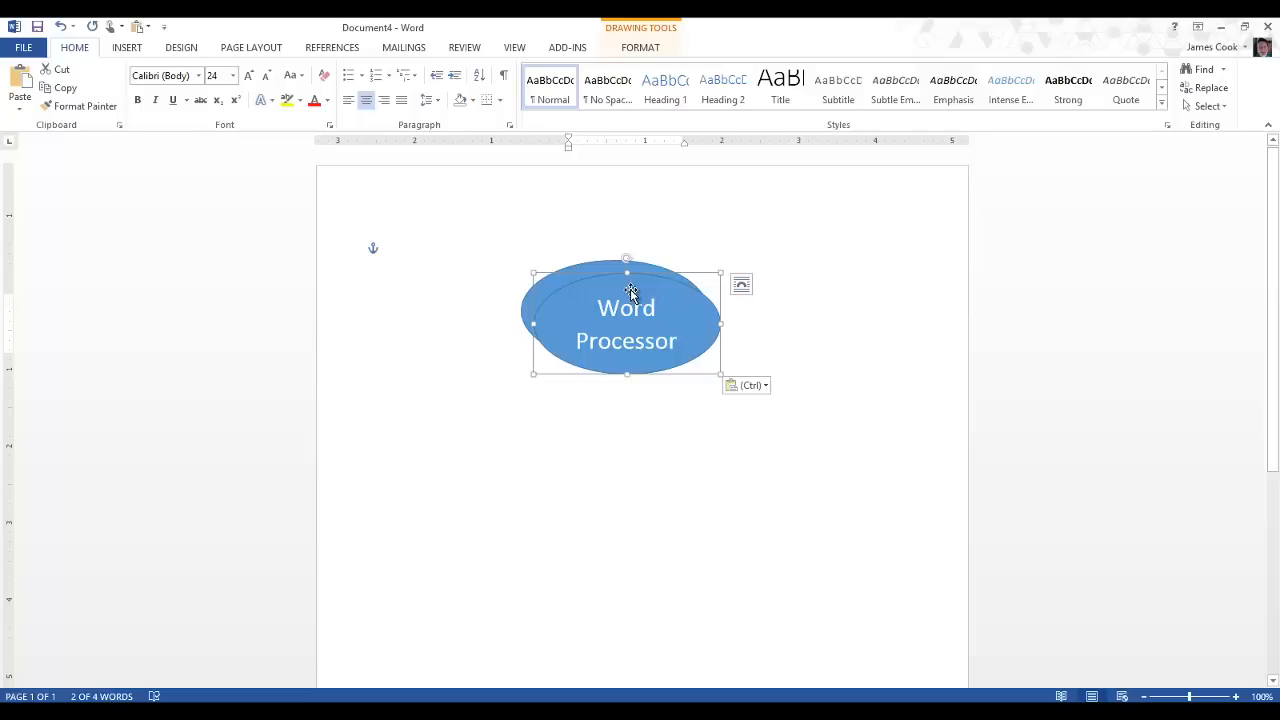
{"action": "left_click_drag", "start_coordinate": [631, 290], "coordinate": [801, 444]}
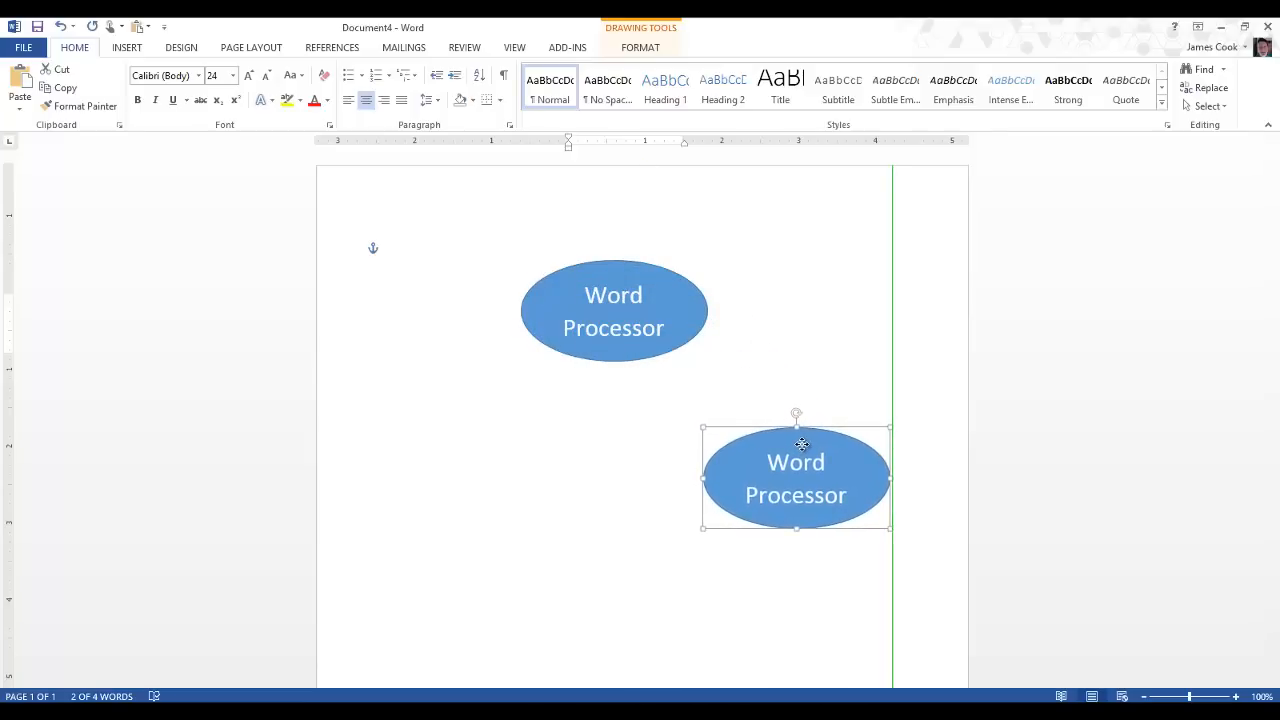
{"action": "left_click_drag", "start_coordinate": [801, 444], "coordinate": [810, 456]}
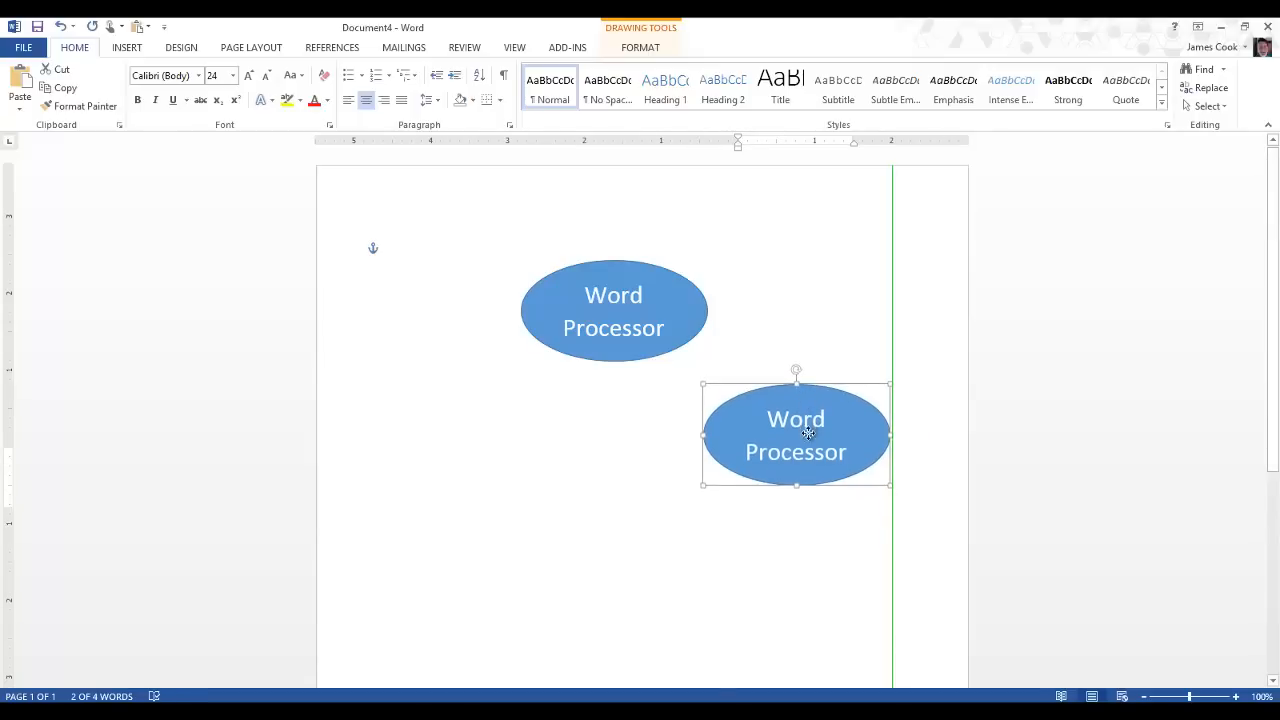
{"action": "left_click_drag", "start_coordinate": [810, 456], "coordinate": [810, 460]}
{"action": "left_click", "coordinate": [770, 342]}
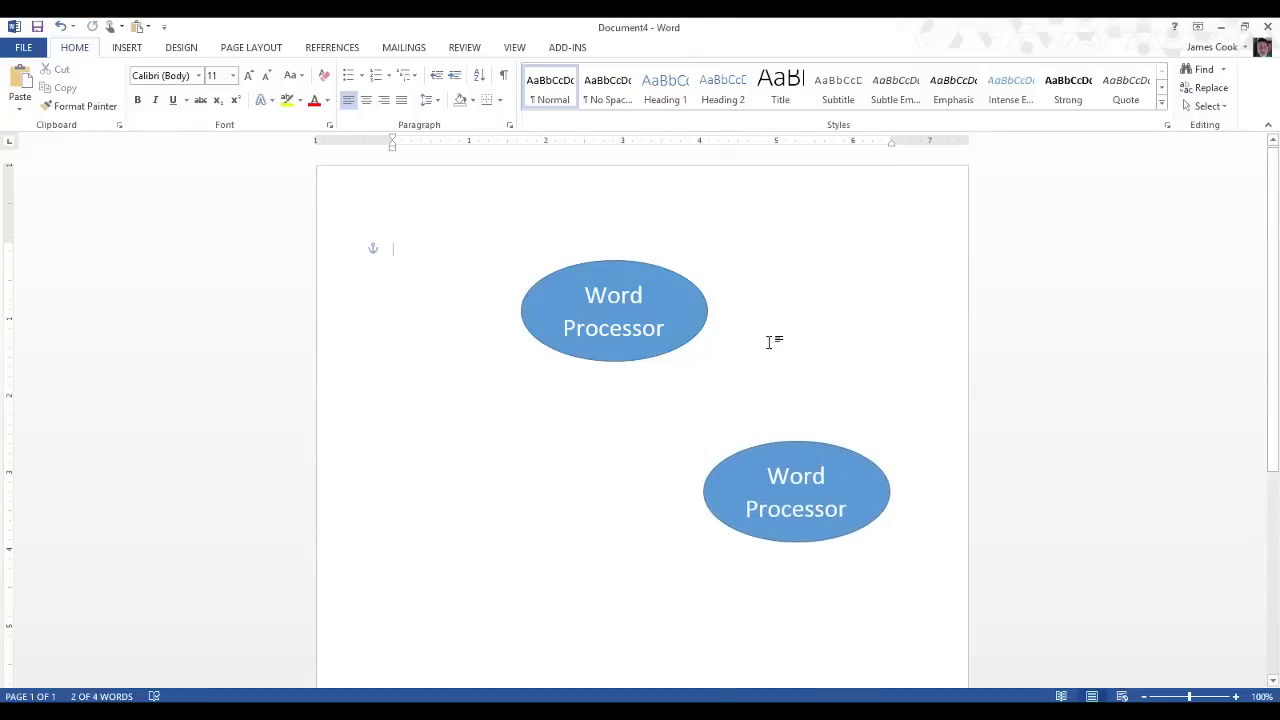
- Replace the lower-right ellipse's text with Computer
{"action": "triple_click", "coordinate": [795, 476]}
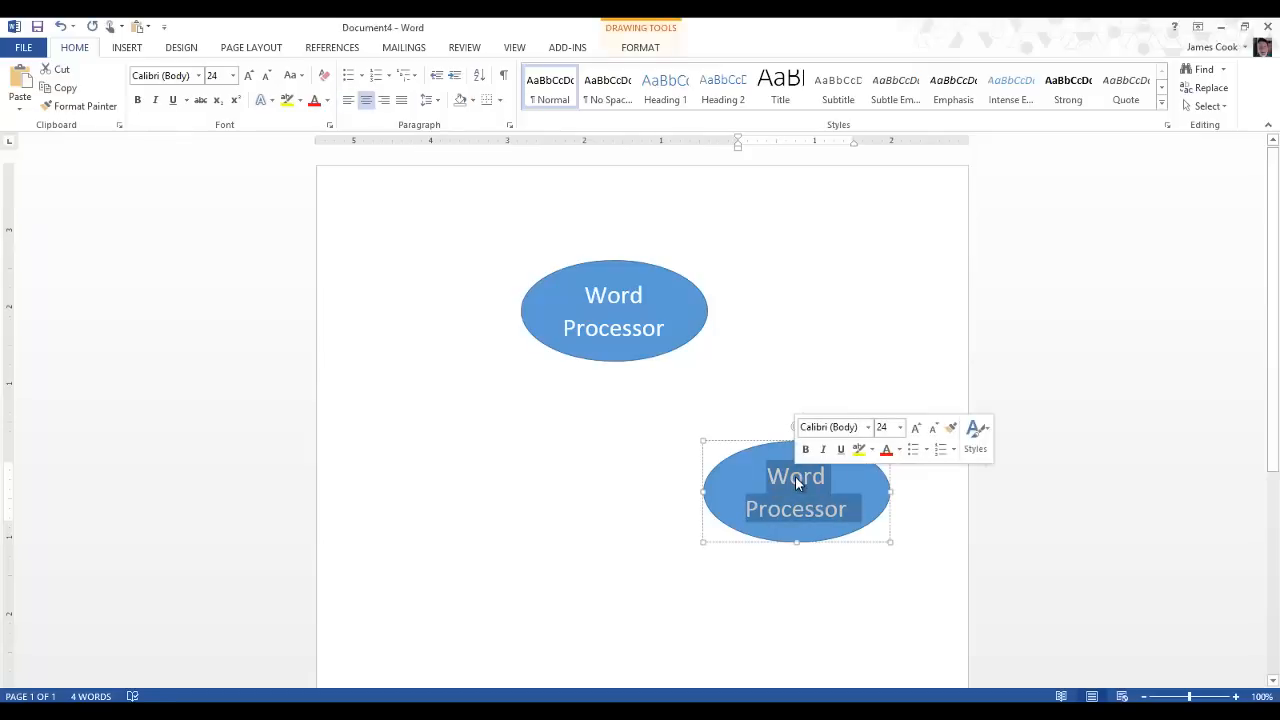
{"action": "type", "text": "Comp"}
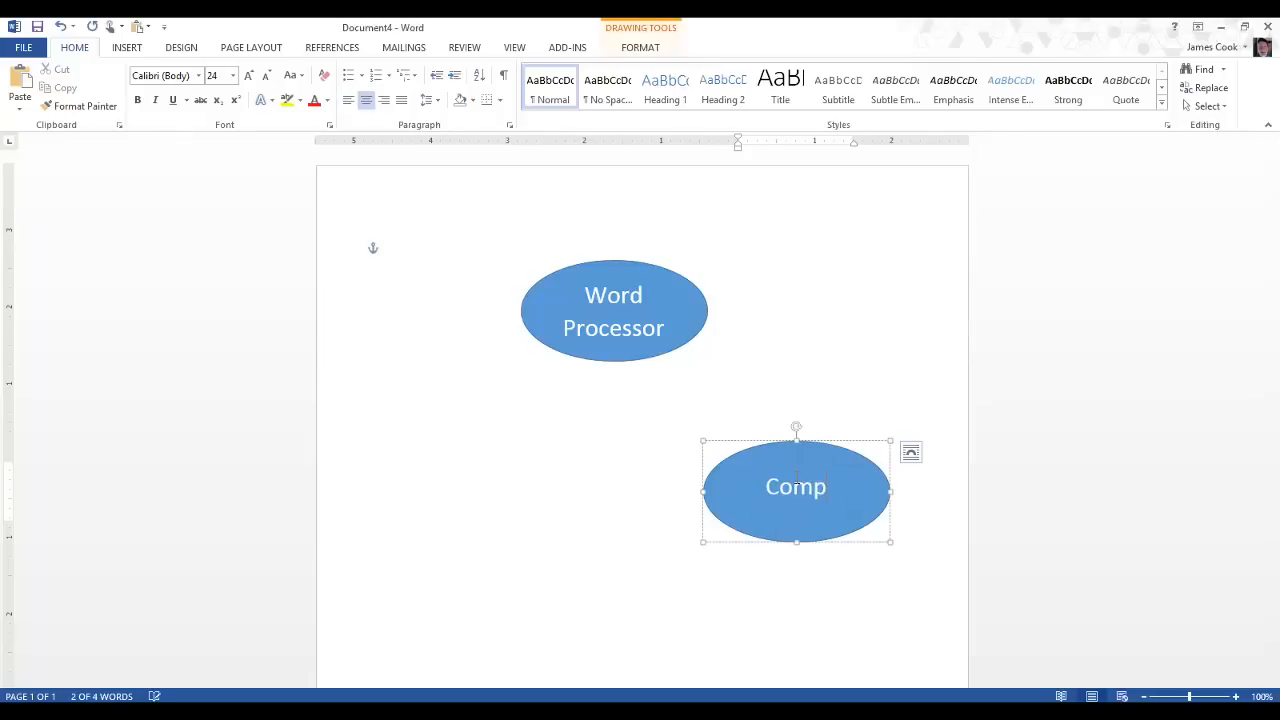
{"action": "type", "text": "ter"}
{"action": "key", "text": "BackSpace"}
{"action": "key", "text": "BackSpace"}
{"action": "key", "text": "BackSpace"}
{"action": "type", "text": "uter"}
{"action": "left_click", "coordinate": [760, 404]}
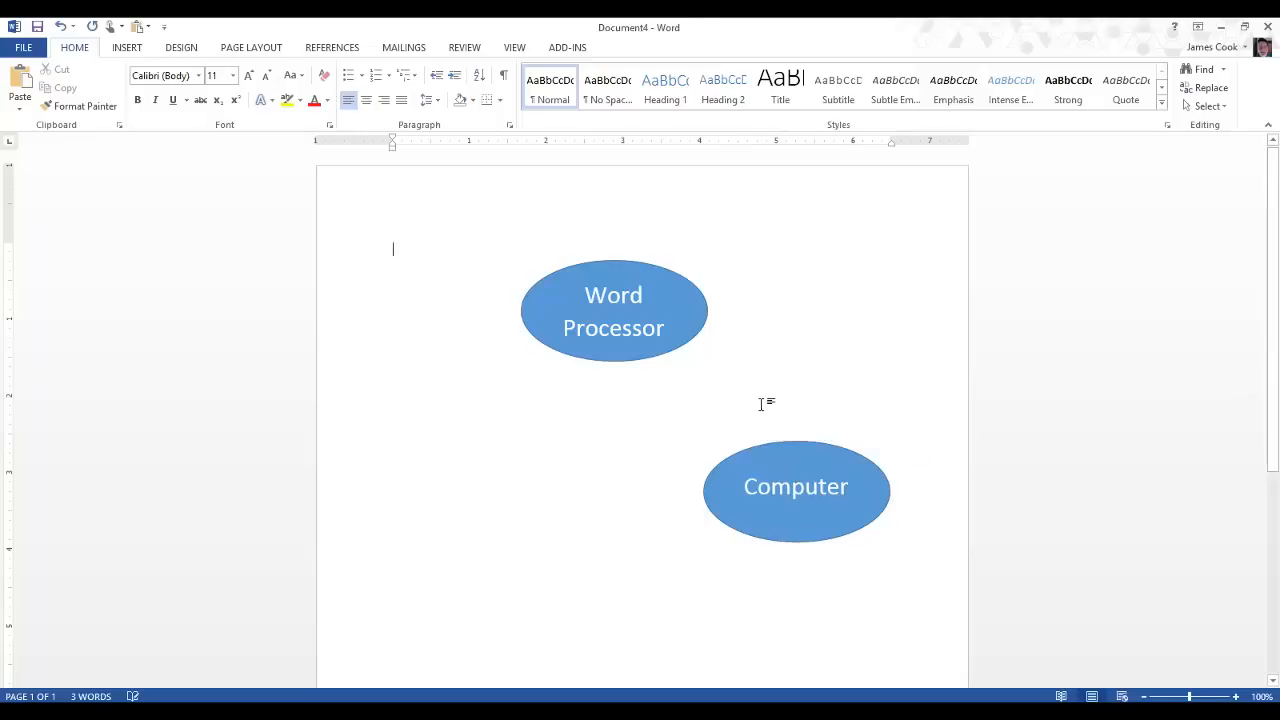
- Copy the Word Processor ellipse, paste another duplicate and move it to the lower left
{"action": "left_click", "coordinate": [650, 297]}
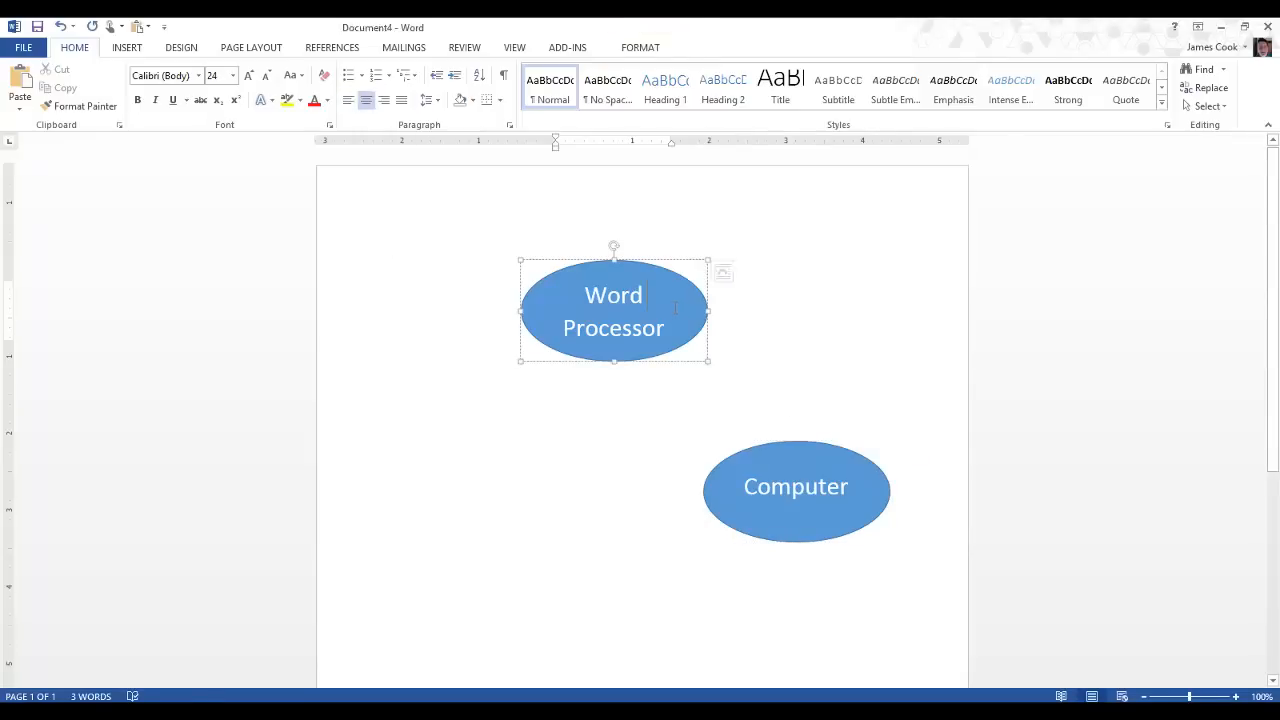
{"action": "left_click", "coordinate": [643, 272]}
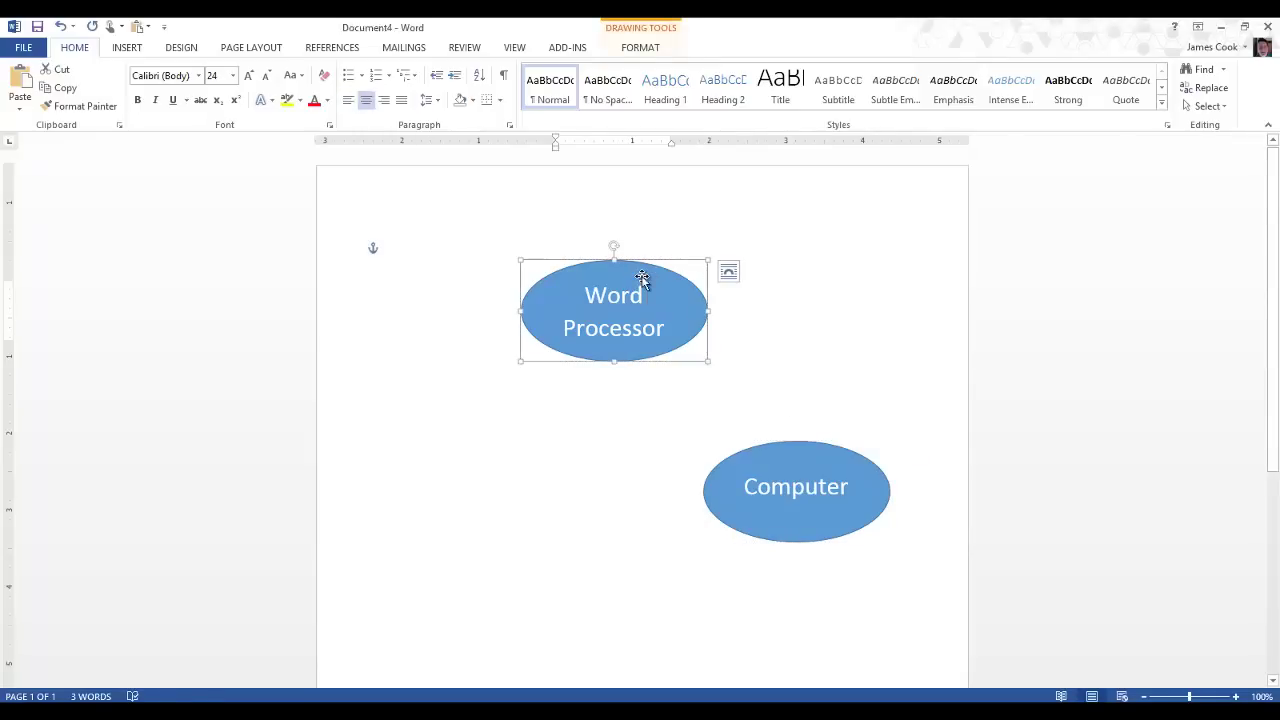
{"action": "left_click", "coordinate": [20, 108]}
{"action": "left_click", "coordinate": [19, 150]}
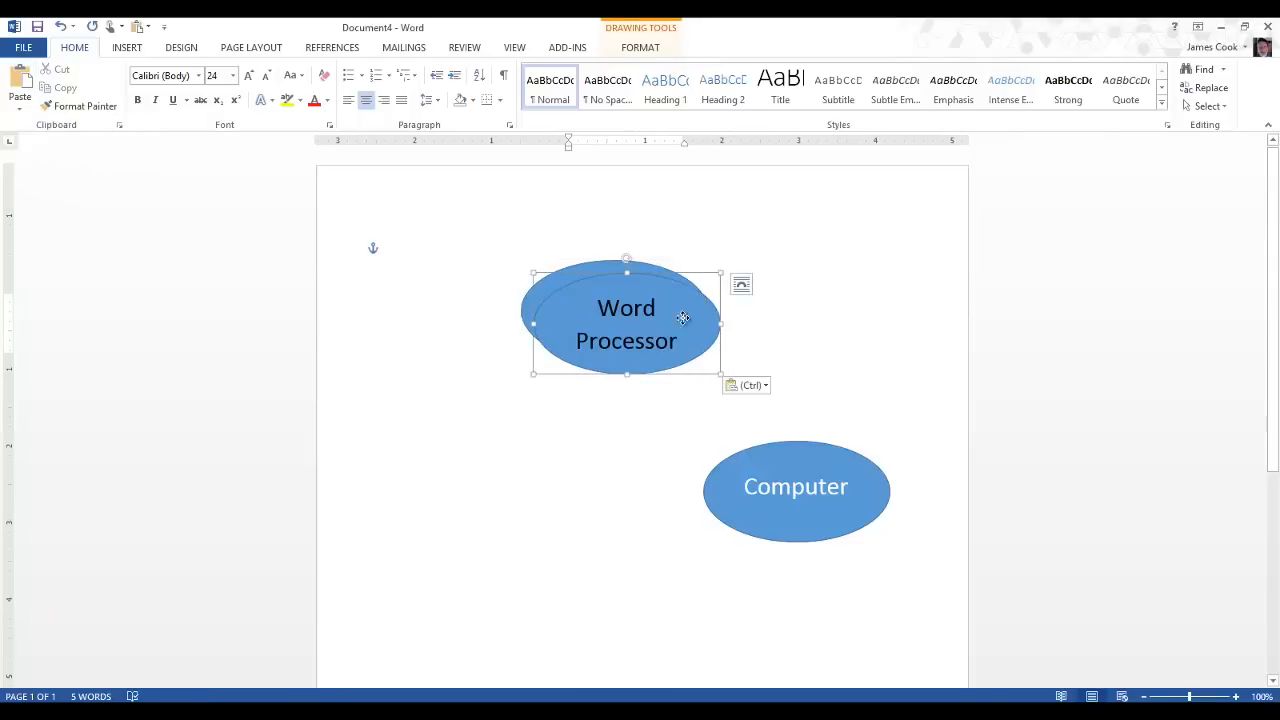
{"action": "left_click_drag", "start_coordinate": [700, 307], "coordinate": [551, 477]}
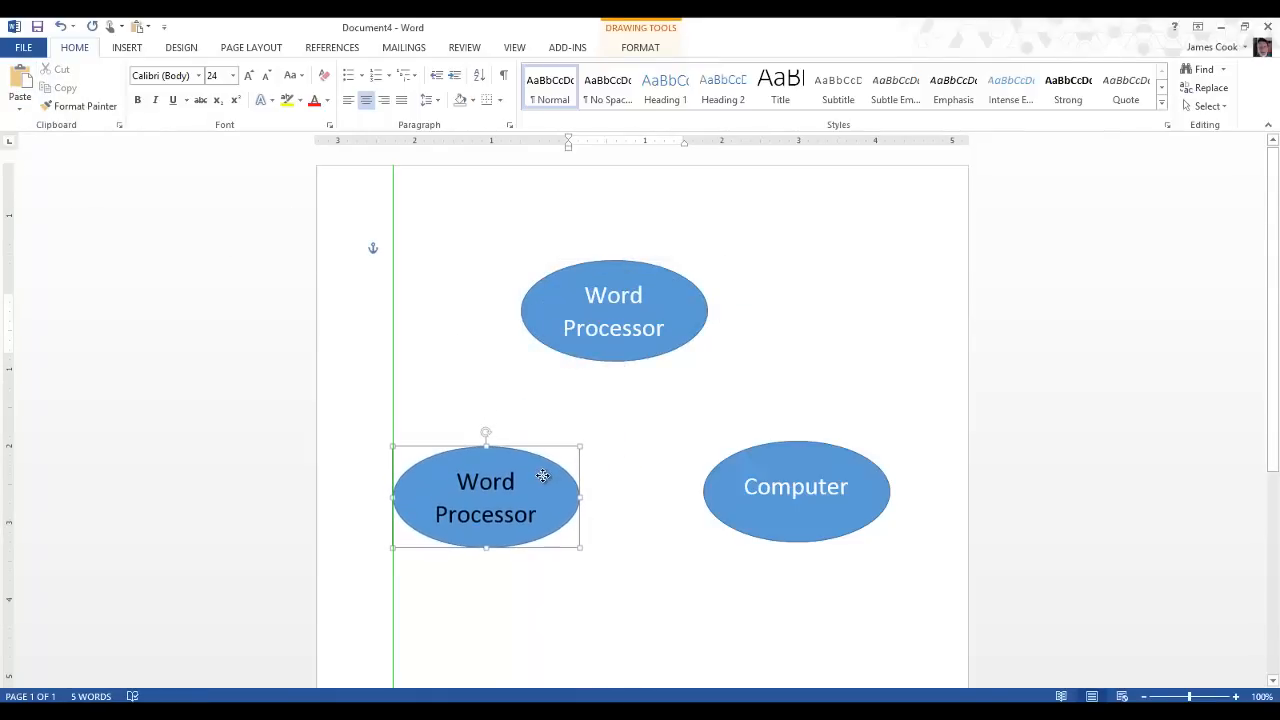
- Relabel the lower-left ellipse as Writing and nudge Word Processor toward the page center
{"action": "triple_click", "coordinate": [490, 487]}
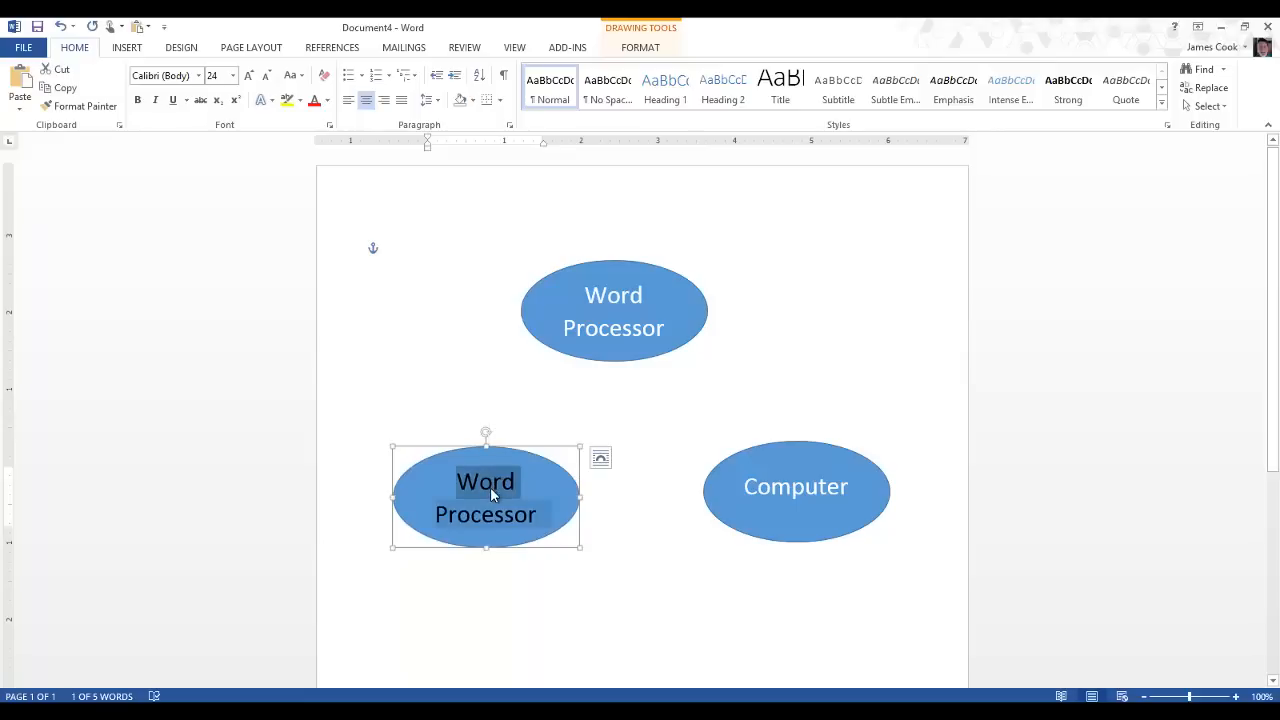
{"action": "type", "text": "Wirit"}
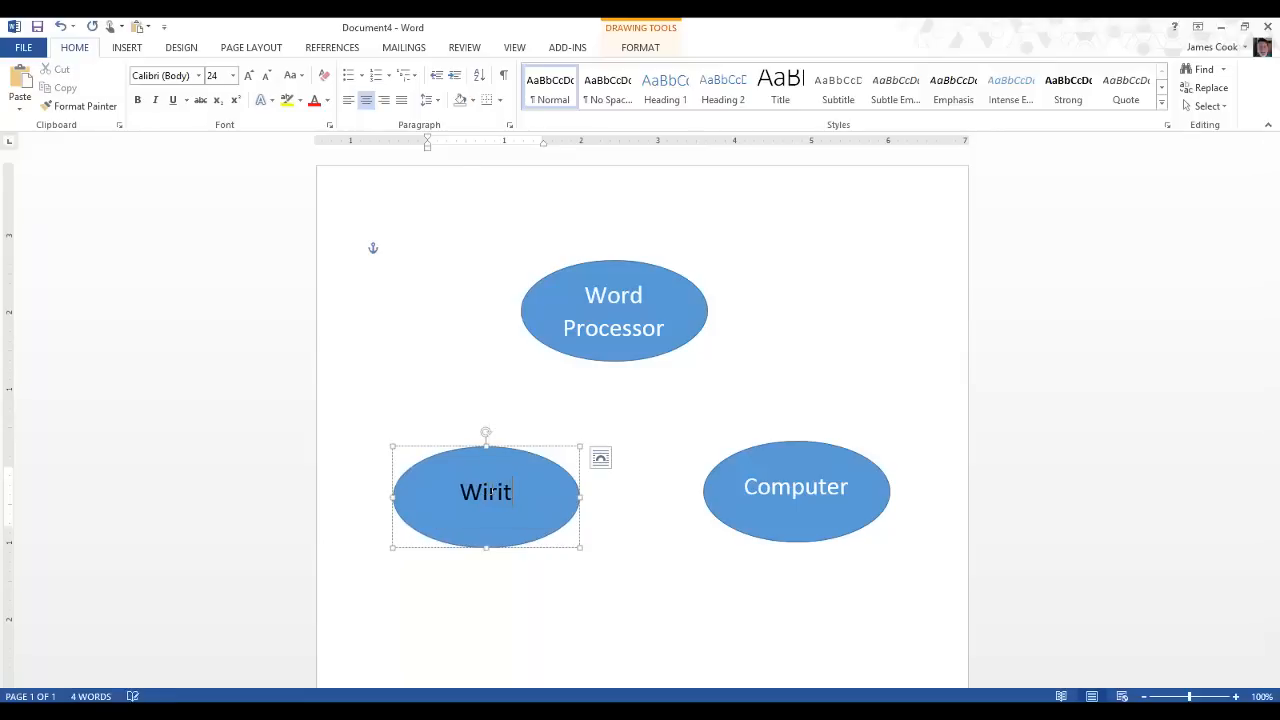
{"action": "key", "text": "BackSpace"}
{"action": "key", "text": "BackSpace"}
{"action": "key", "text": "BackSpace"}
{"action": "key", "text": "BackSpace"}
{"action": "type", "text": "ritig"}
{"action": "key", "text": "BackSpace"}
{"action": "key", "text": "BackSpace"}
{"action": "type", "text": "ing"}
{"action": "left_click", "coordinate": [627, 428]}
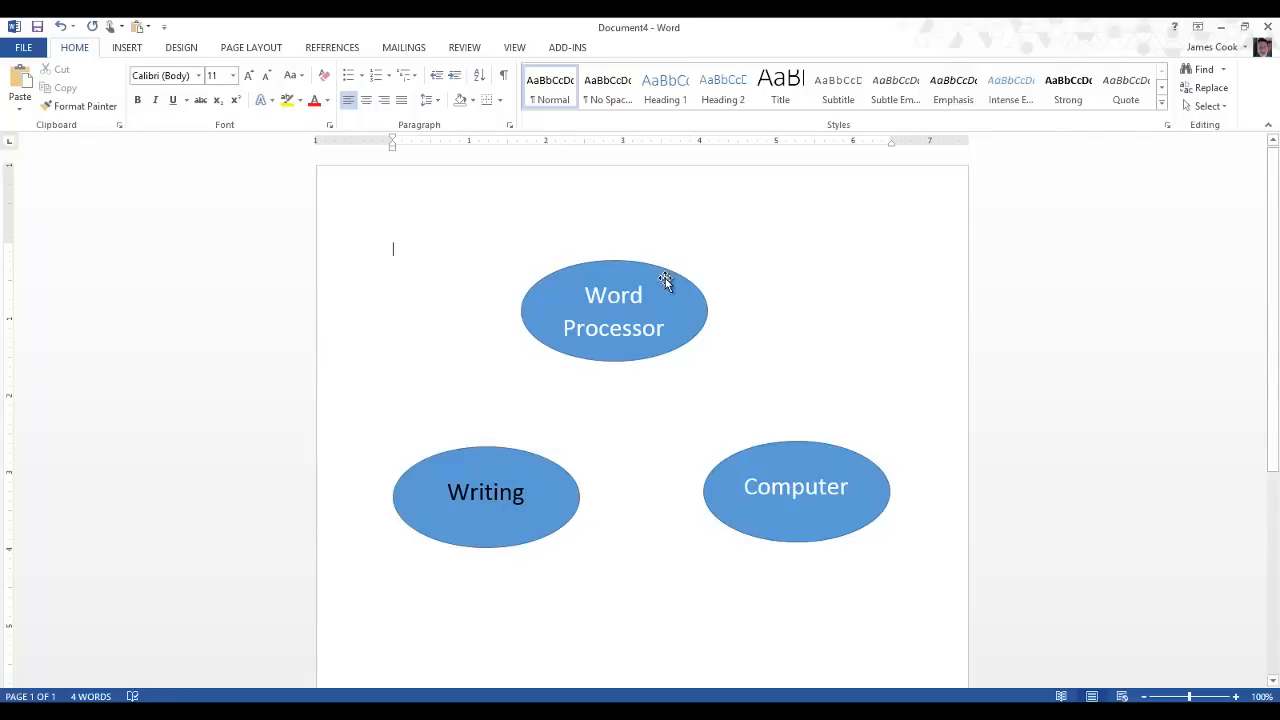
{"action": "mouse_move", "coordinate": [666, 282]}
{"action": "left_mouse_down"}
{"action": "mouse_move", "coordinate": [726, 280]}
{"action": "mouse_move", "coordinate": [688, 280]}
{"action": "left_mouse_up"}
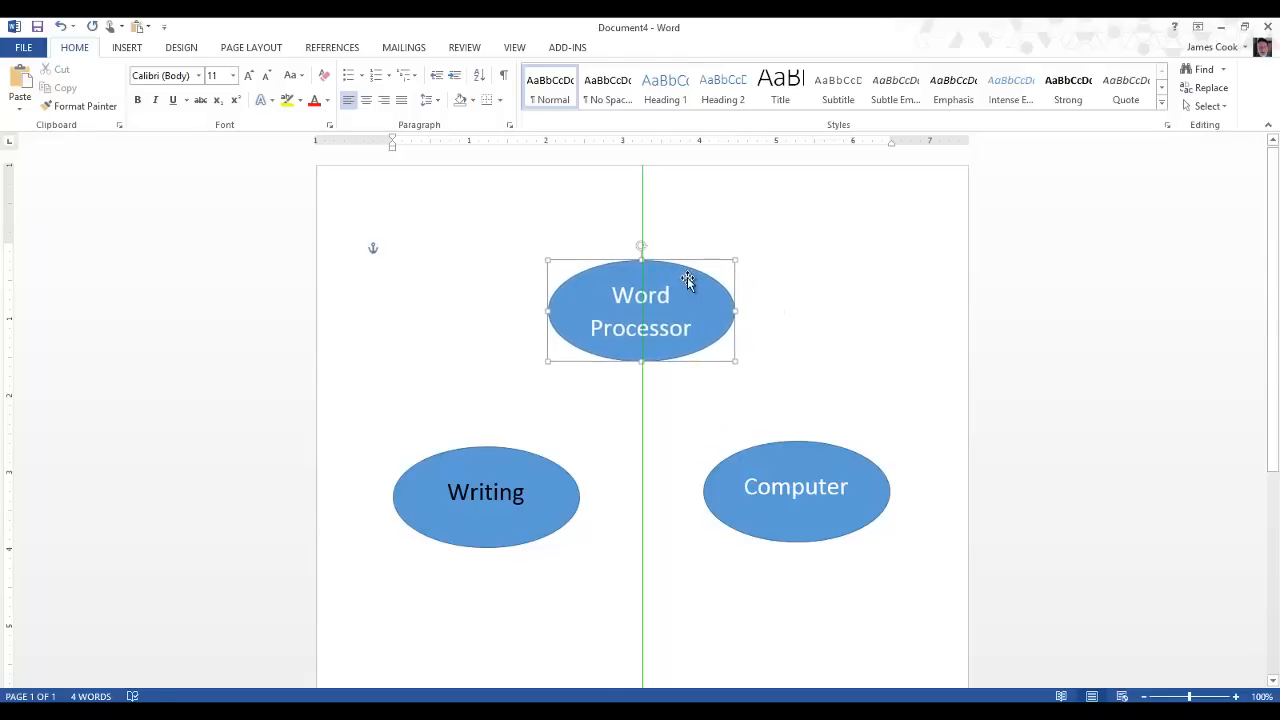
- Choose the Left-Right block arrow from the Shapes gallery for the first connector
{"action": "left_click", "coordinate": [478, 314]}
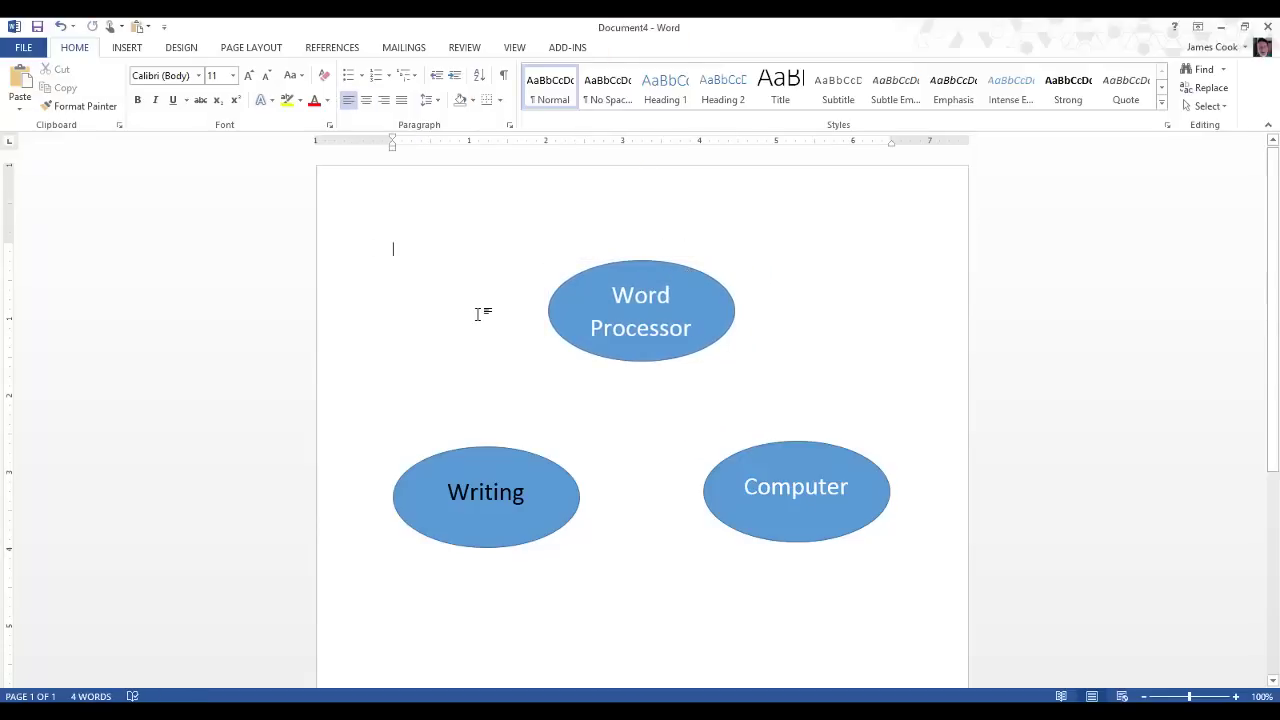
{"action": "left_click", "coordinate": [126, 48]}
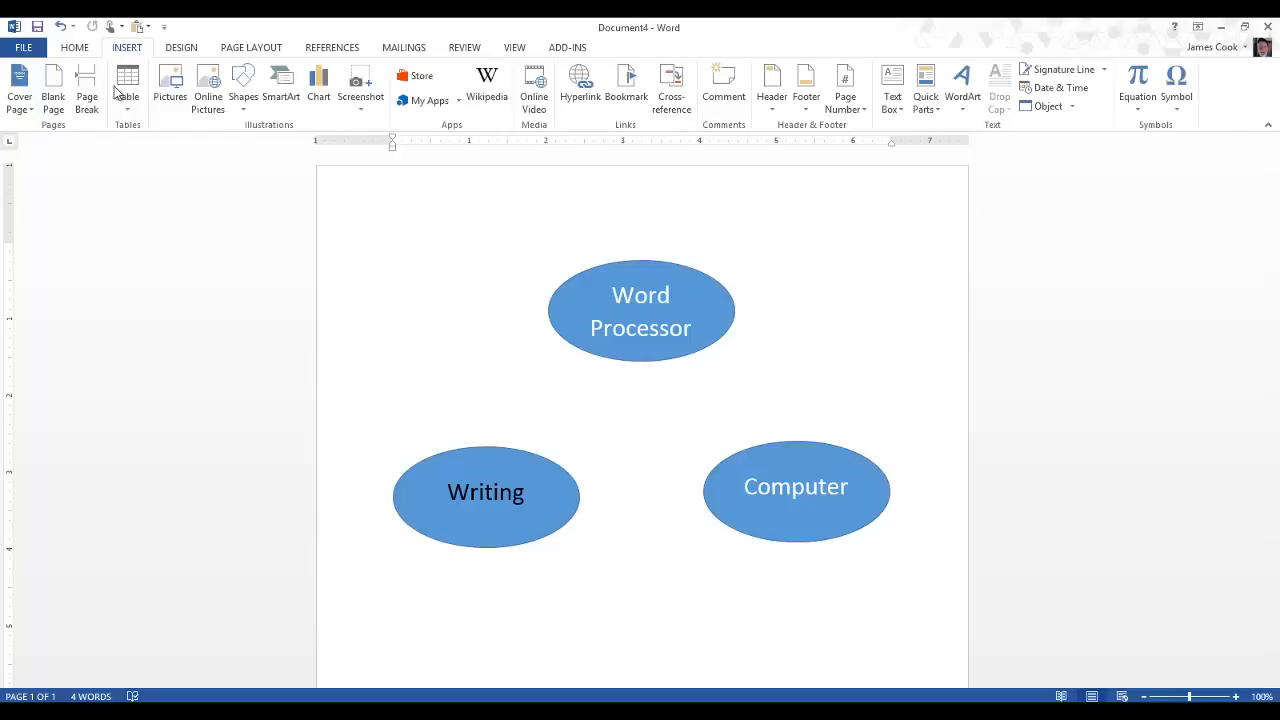
{"action": "left_click", "coordinate": [247, 82]}
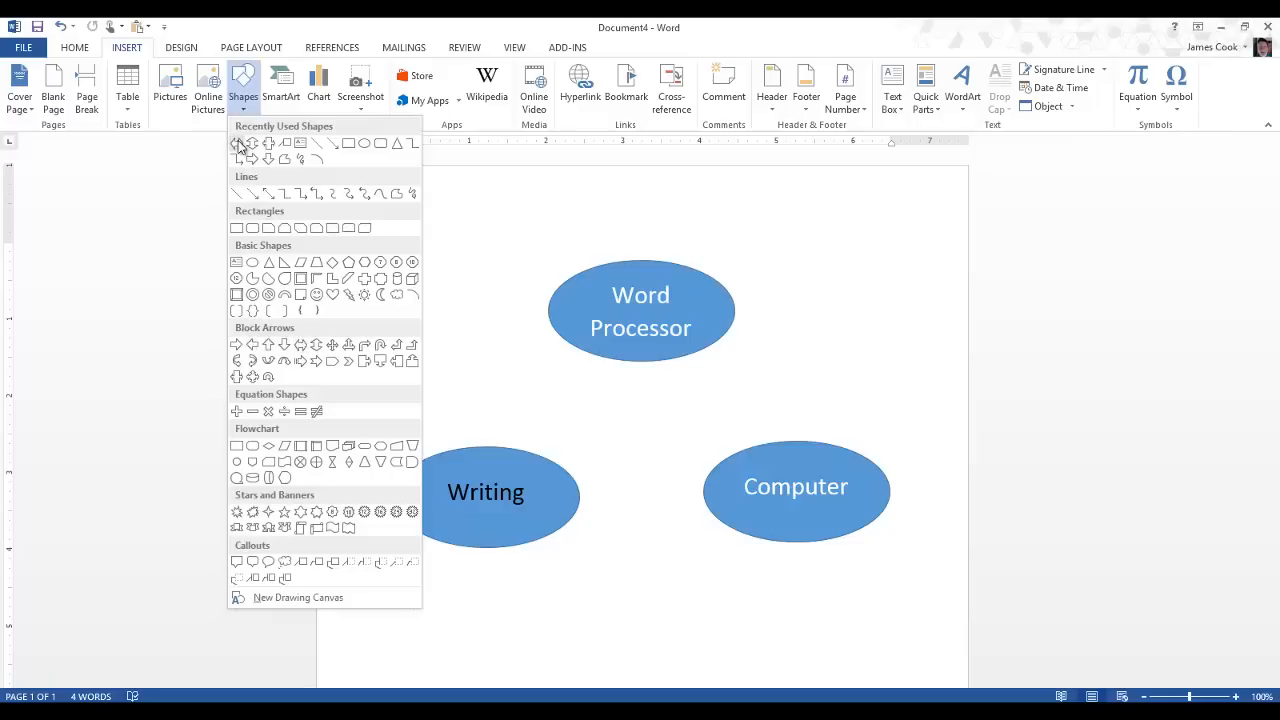
{"action": "left_click", "coordinate": [302, 349]}
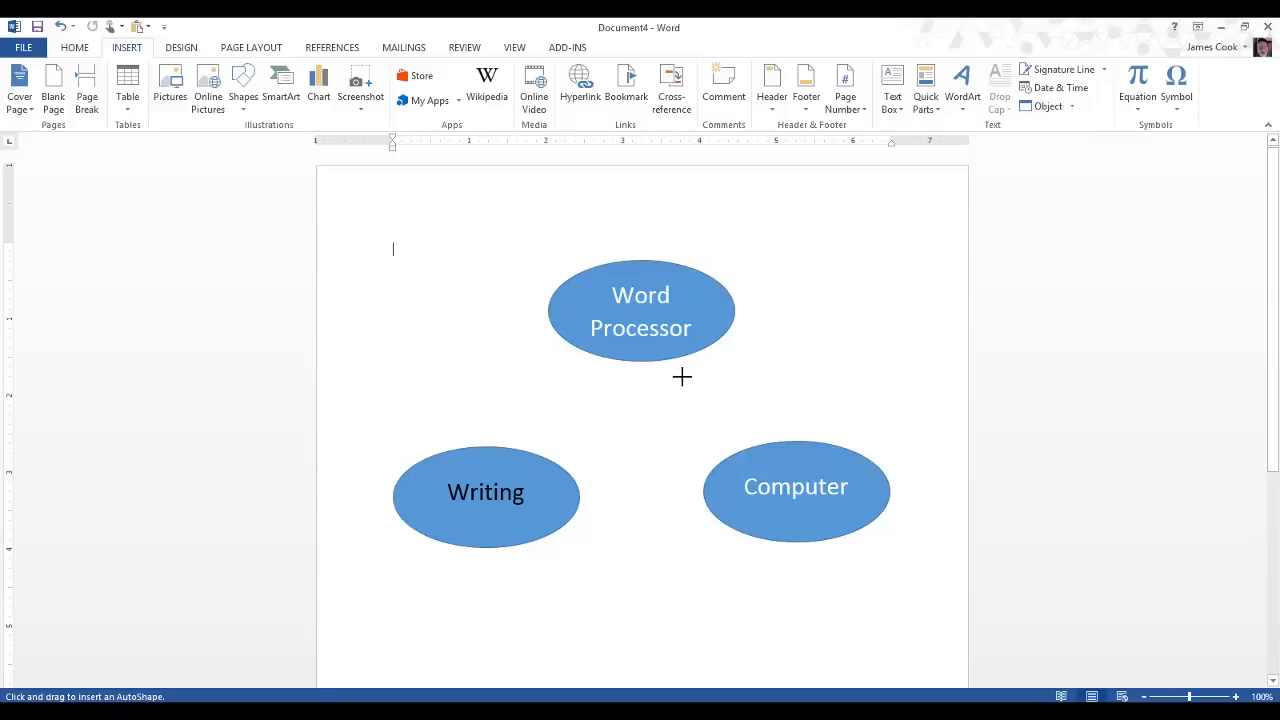
- Draw a double arrow below Word Processor, widen it and label it 'Software Package'
{"action": "left_click_drag", "start_coordinate": [682, 377], "coordinate": [853, 441]}
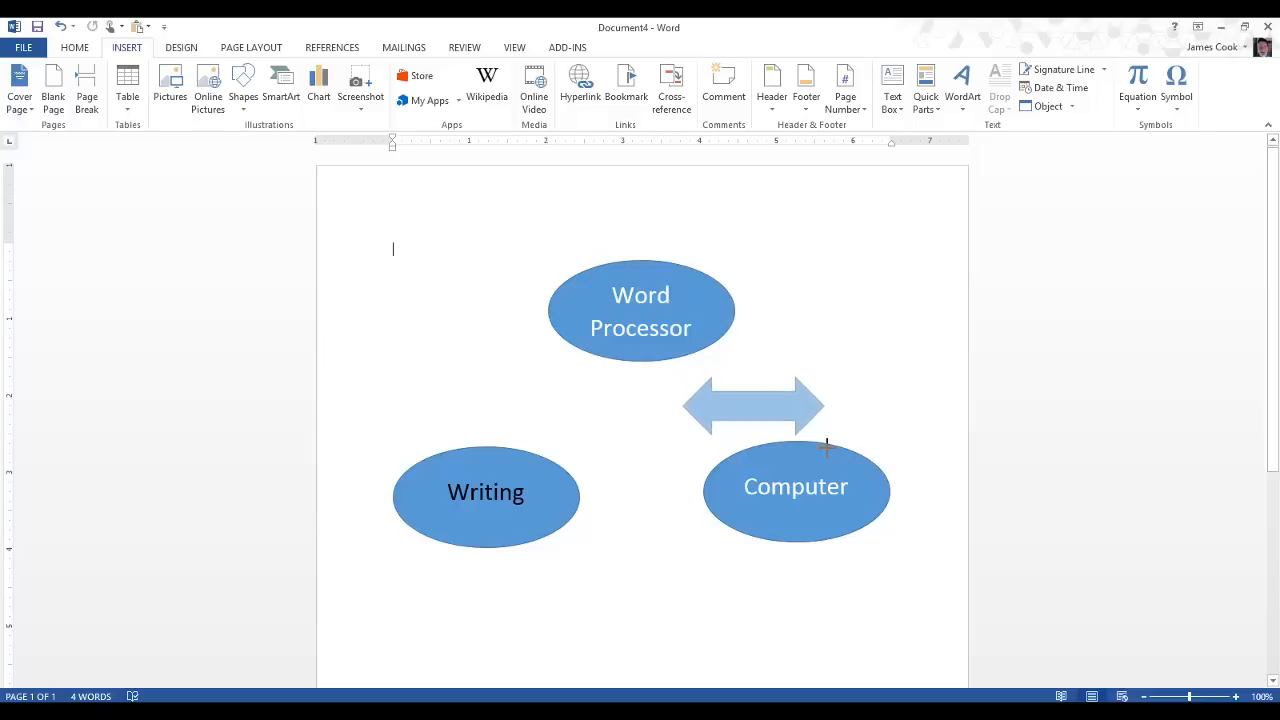
{"action": "left_click_drag", "start_coordinate": [853, 441], "coordinate": [874, 446]}
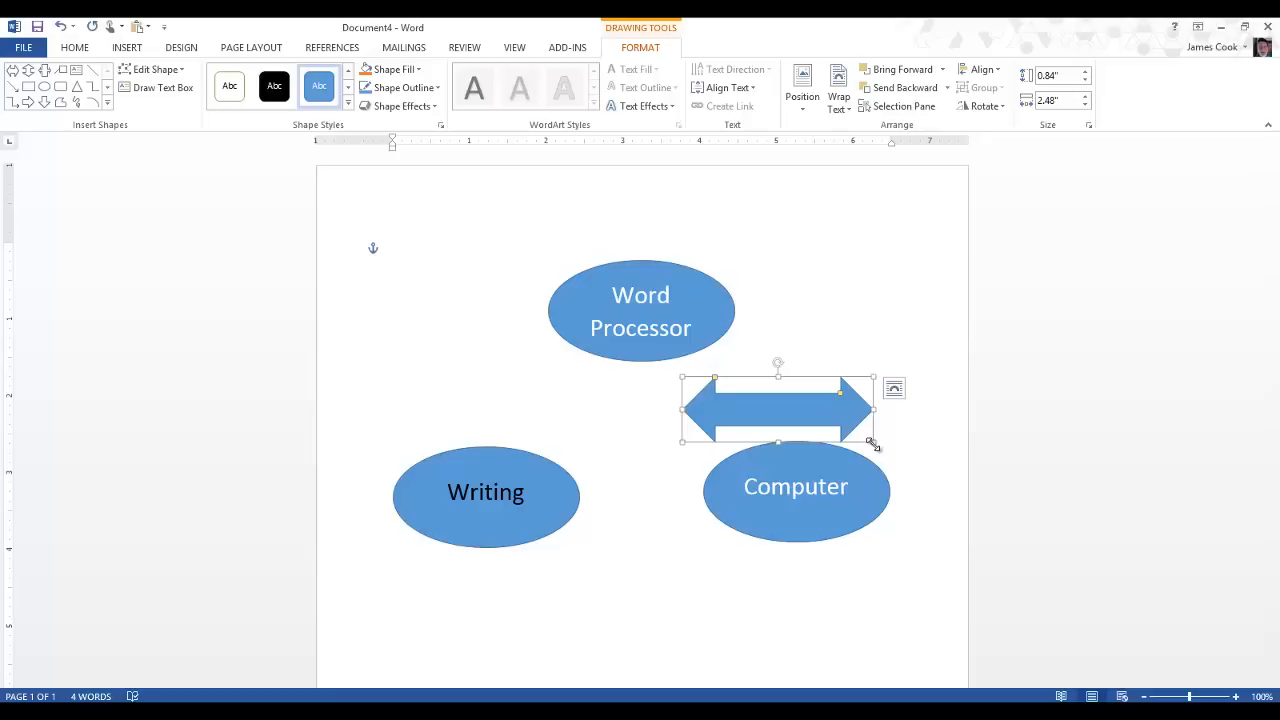
{"action": "type", "text": "s"}
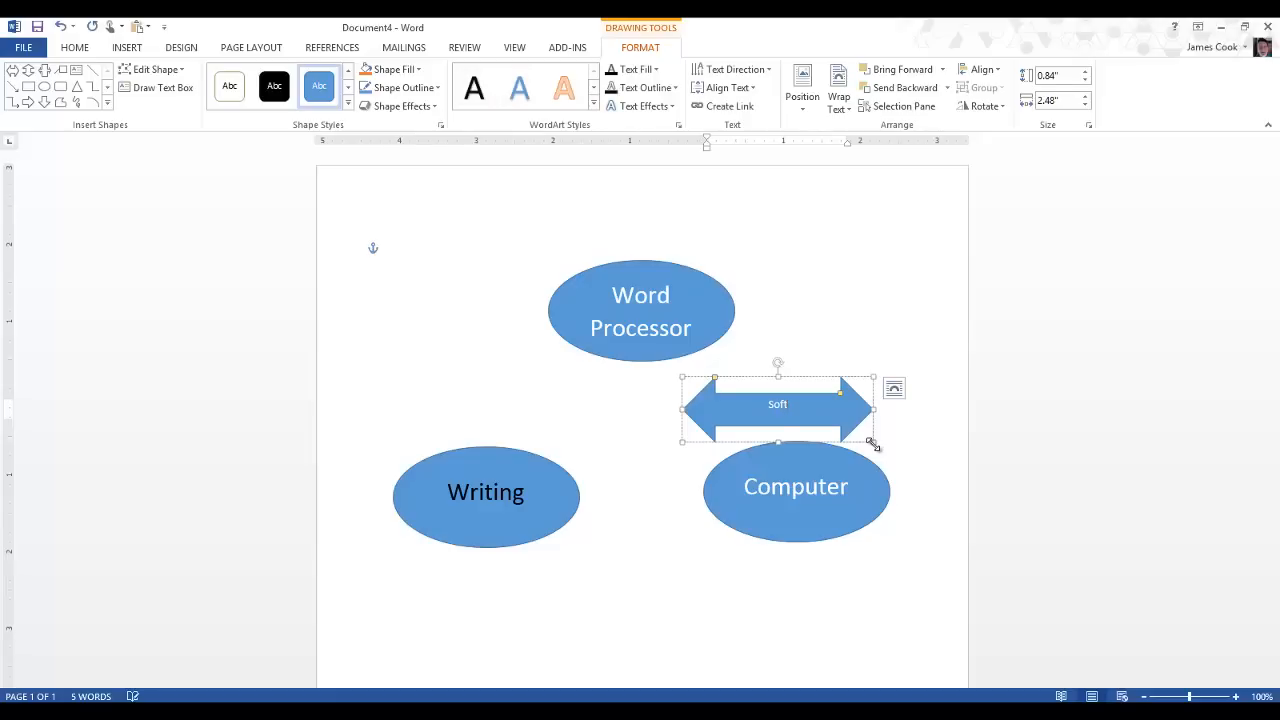
{"action": "type", "text": "are Pa"}
{"action": "type", "text": "ckage"}
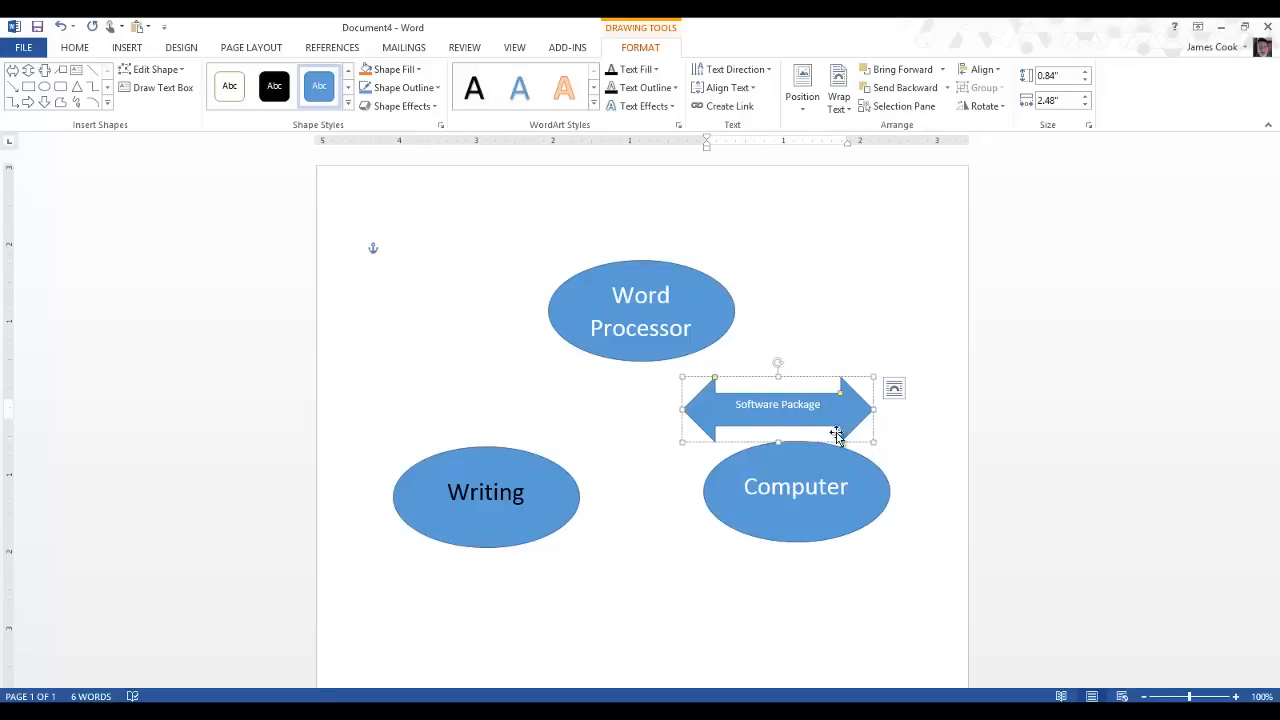
{"action": "left_click", "coordinate": [871, 329]}
- Enlarge the 'Software Package' label text to 20 point
{"action": "left_click", "coordinate": [800, 404]}
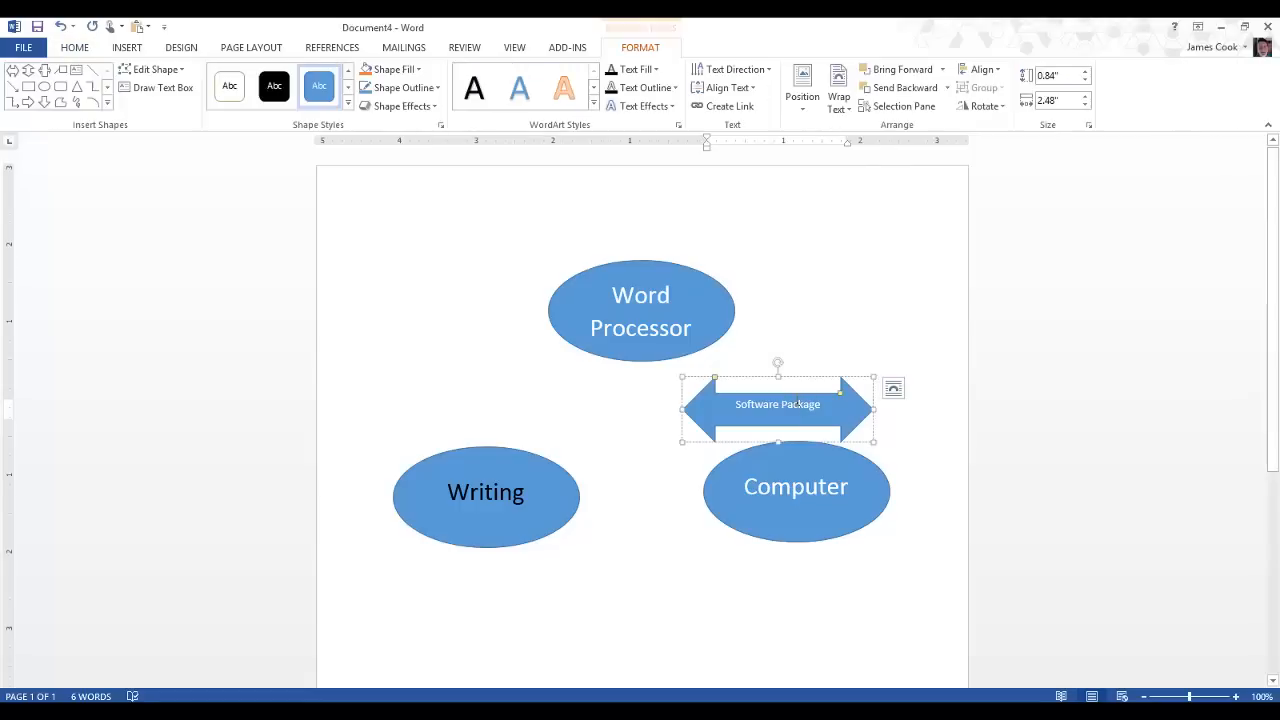
{"action": "left_click_drag", "start_coordinate": [825, 404], "coordinate": [738, 404]}
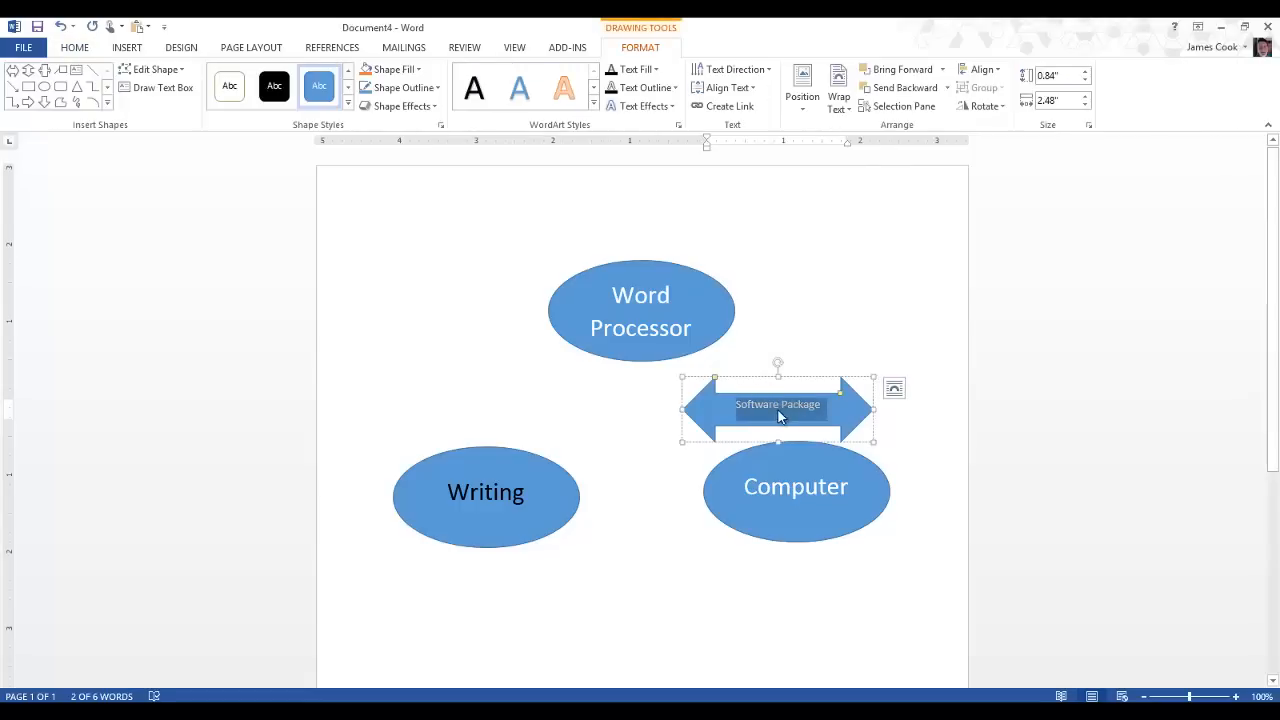
{"action": "left_click", "coordinate": [770, 402]}
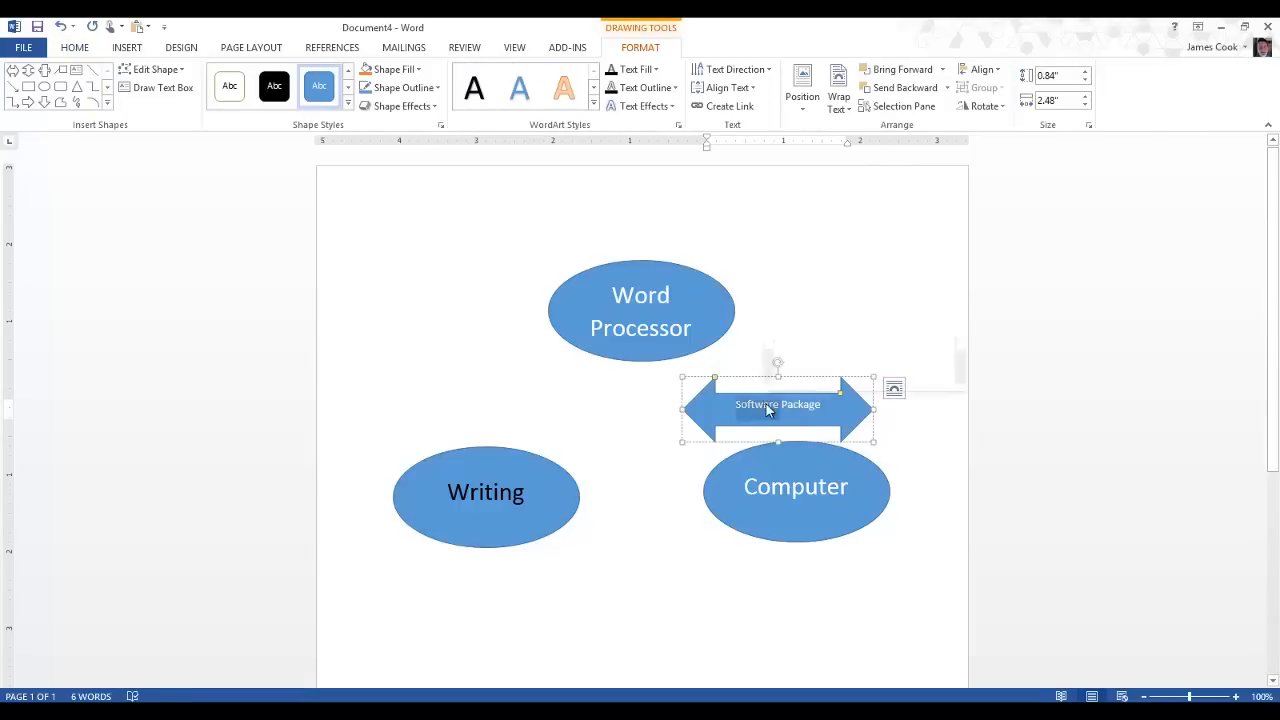
{"action": "left_click_drag", "start_coordinate": [825, 404], "coordinate": [765, 402]}
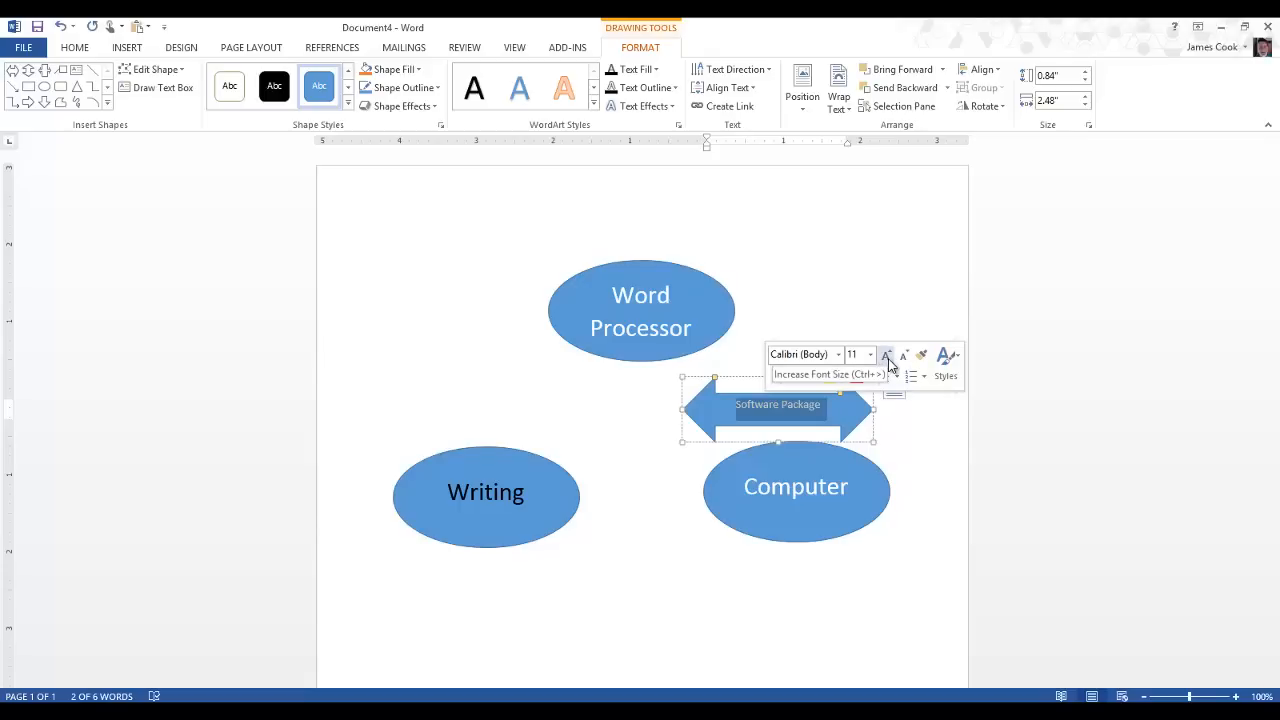
{"action": "left_click", "coordinate": [887, 356]}
{"action": "left_click", "coordinate": [887, 356]}
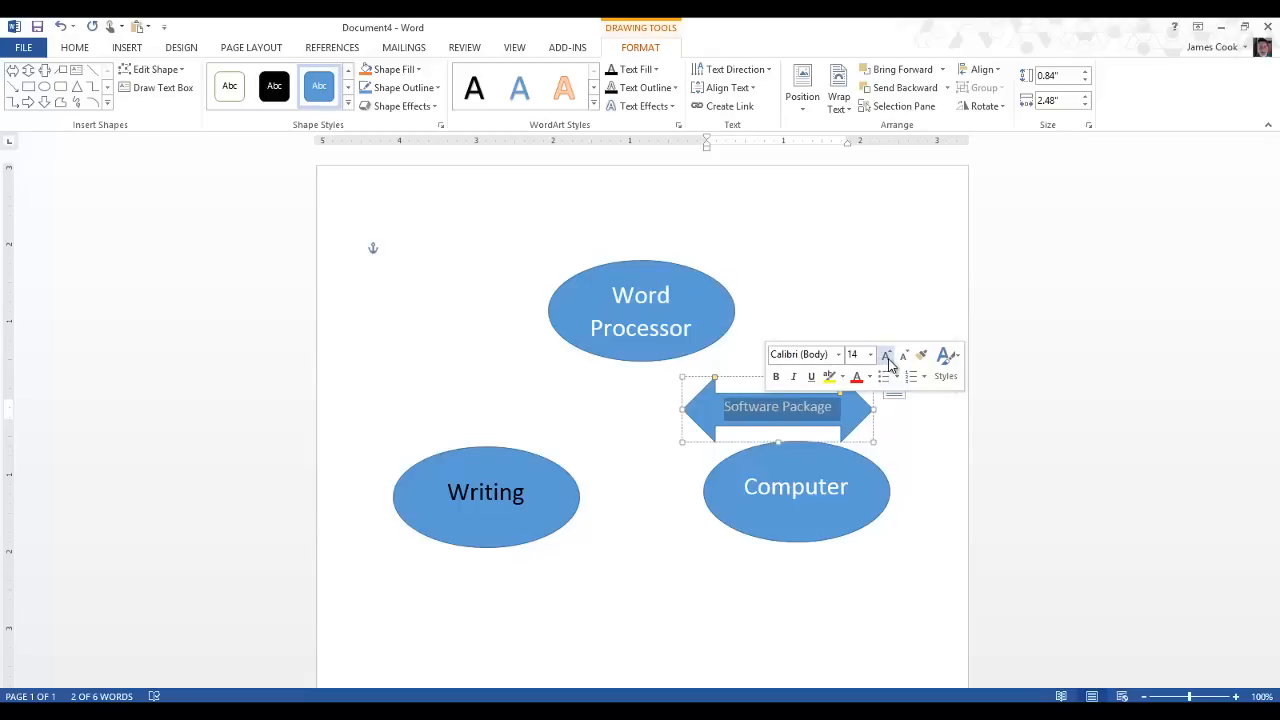
{"action": "left_click", "coordinate": [887, 356]}
{"action": "left_click", "coordinate": [887, 356]}
{"action": "left_click", "coordinate": [887, 356]}
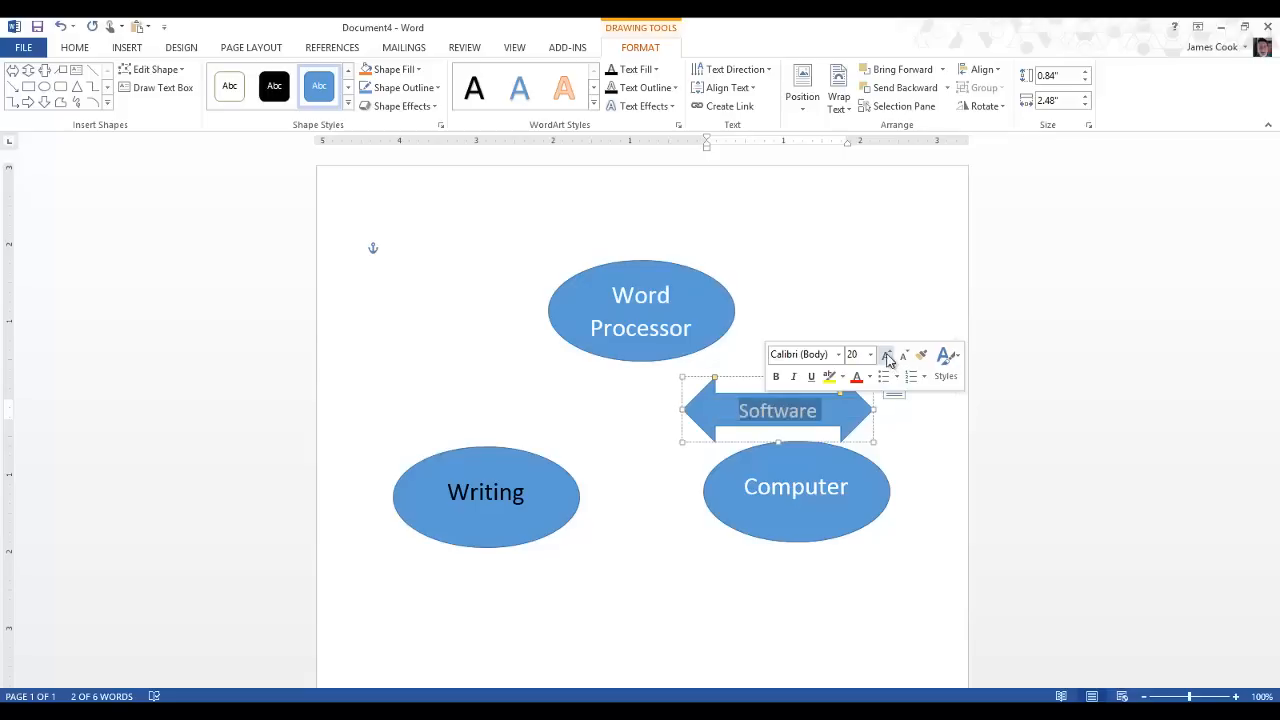
{"action": "left_click", "coordinate": [880, 310]}
- Make the arrow taller and wider so the full label shows
{"action": "left_click", "coordinate": [840, 405]}
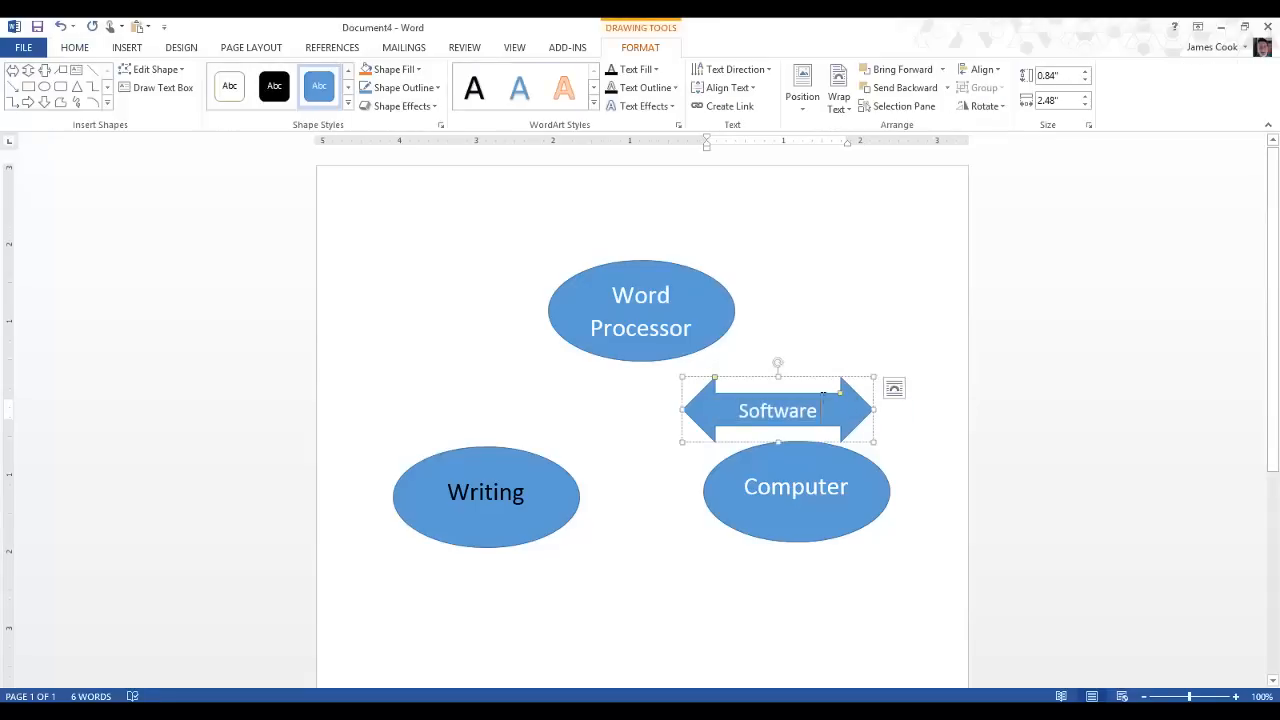
{"action": "mouse_move", "coordinate": [778, 377]}
{"action": "left_mouse_down"}
{"action": "mouse_move", "coordinate": [778, 348]}
{"action": "mouse_move", "coordinate": [778, 375]}
{"action": "left_mouse_up"}
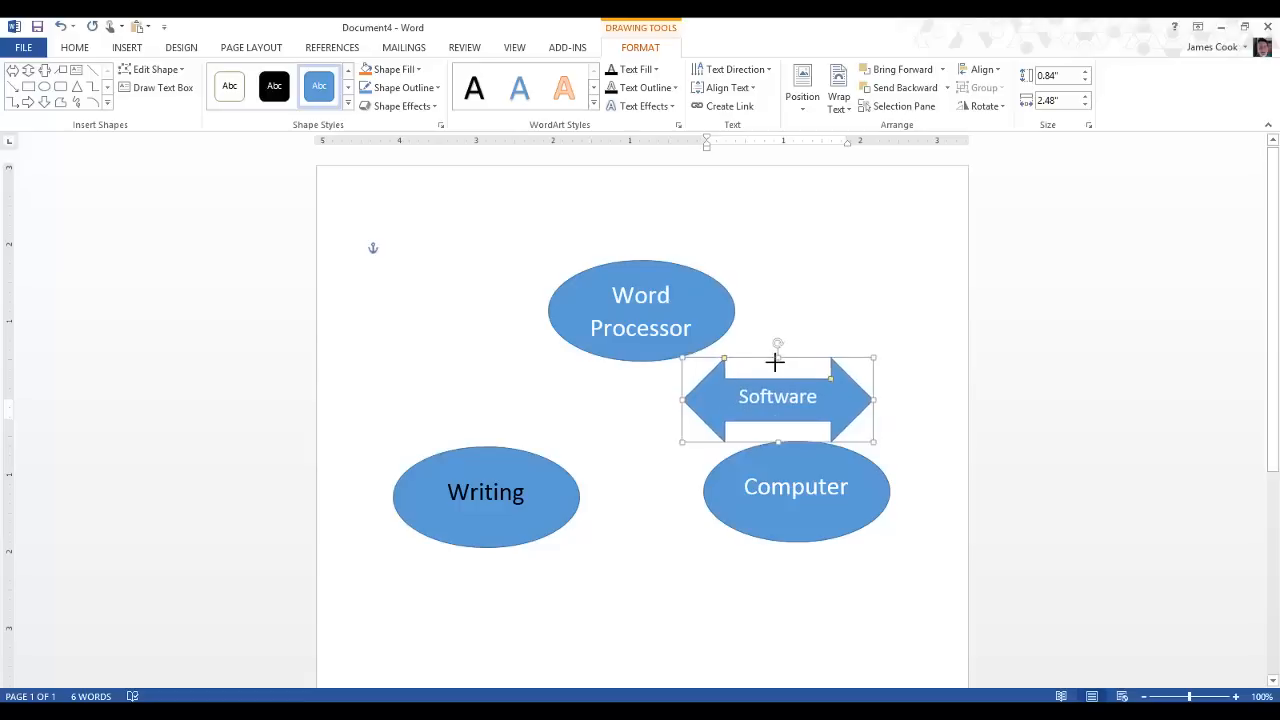
{"action": "left_click", "coordinate": [873, 412]}
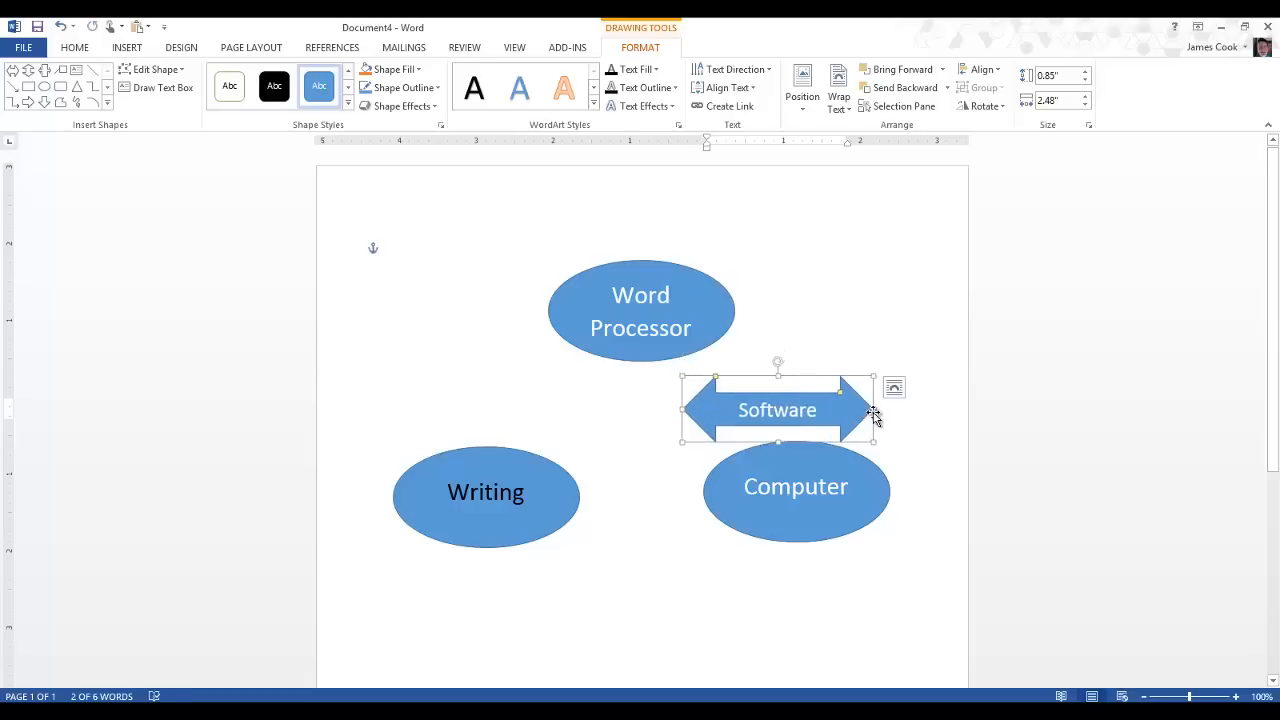
{"action": "left_click_drag", "start_coordinate": [875, 409], "coordinate": [896, 410]}
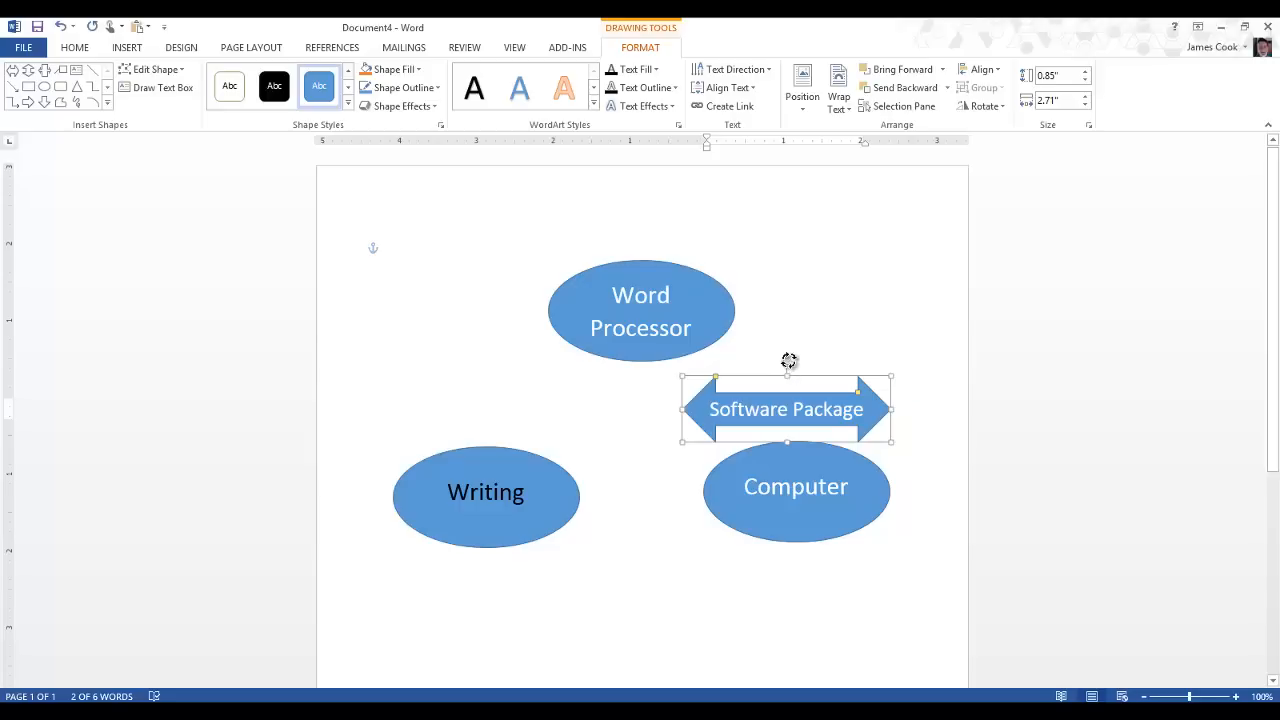
- Rotate the Software Package arrow diagonally and move it between Word Processor and Computer
{"action": "left_click_drag", "start_coordinate": [789, 361], "coordinate": [803, 395]}
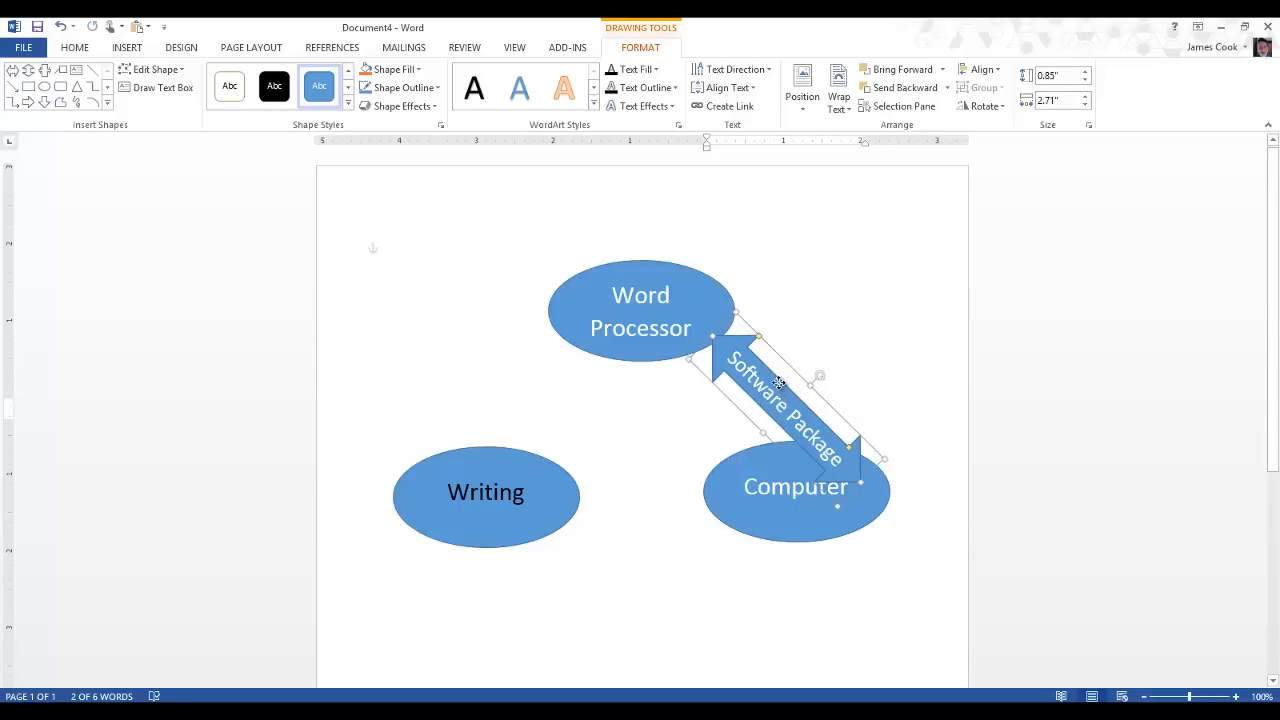
{"action": "left_click_drag", "start_coordinate": [780, 383], "coordinate": [762, 375]}
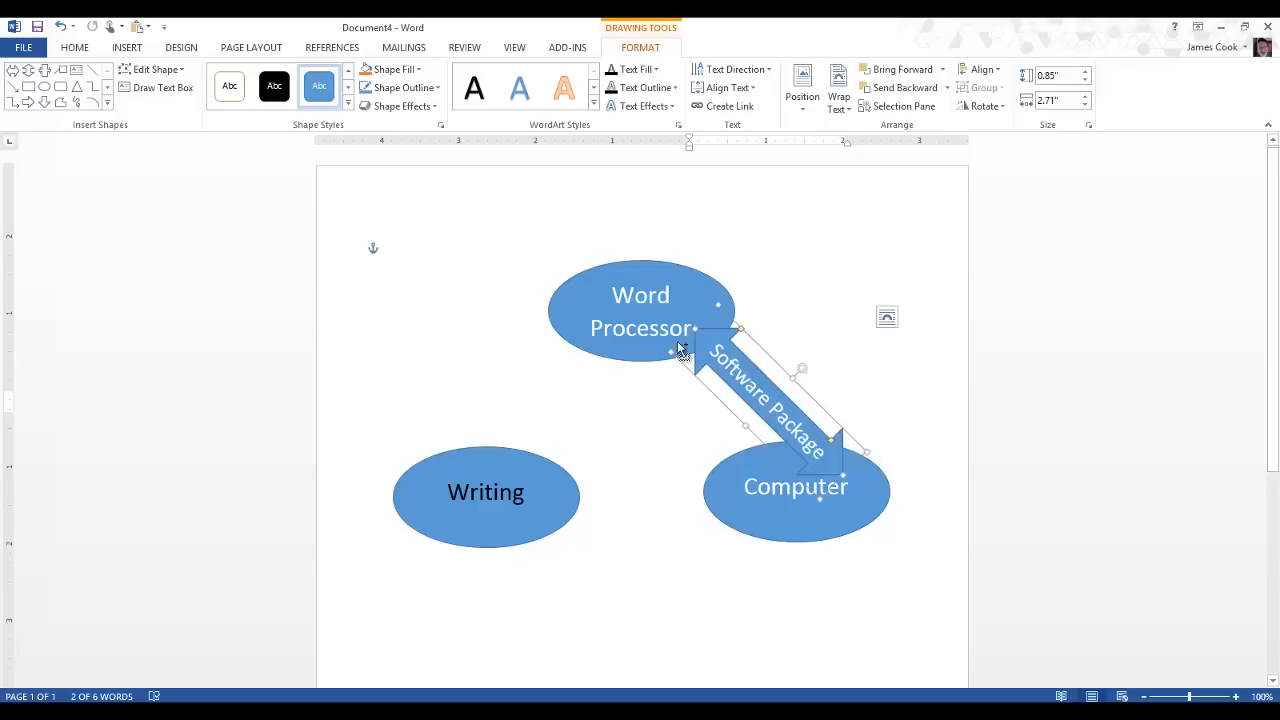
- Copy-paste the arrow, move the copy between Word Processor and Writing, undoing a trial rotation
{"action": "left_click", "coordinate": [74, 47]}
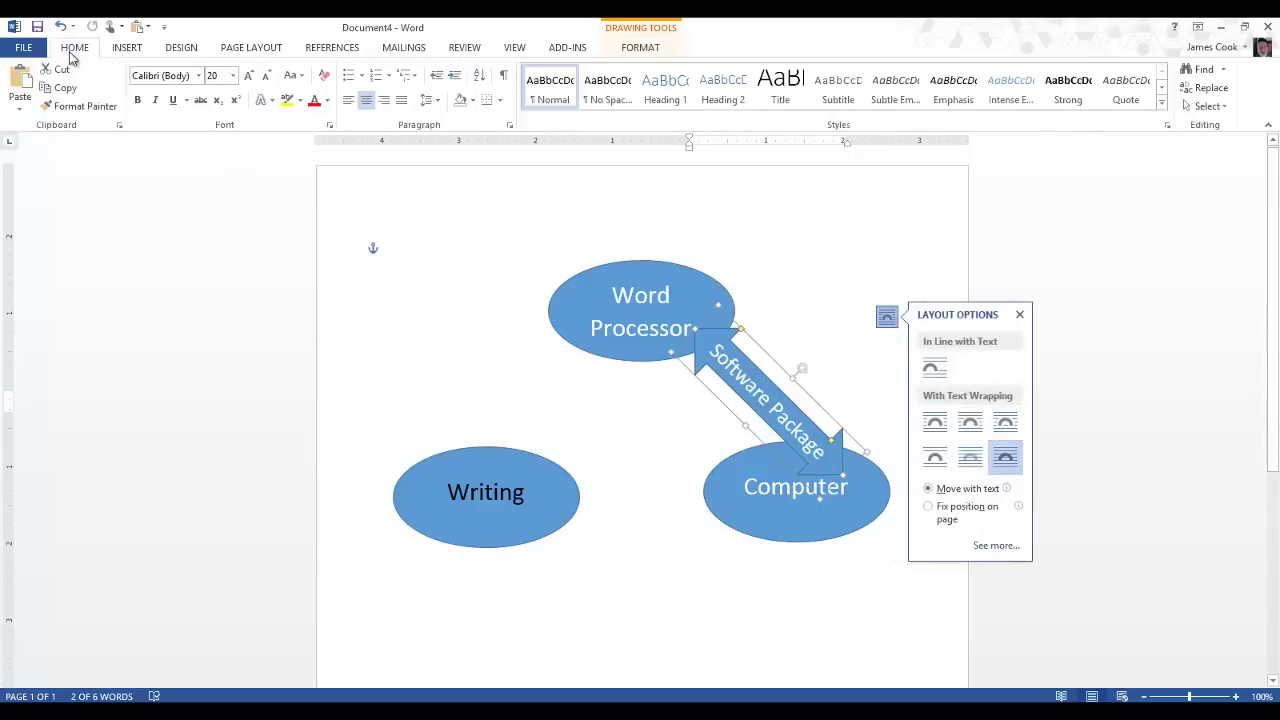
{"action": "left_click", "coordinate": [22, 82]}
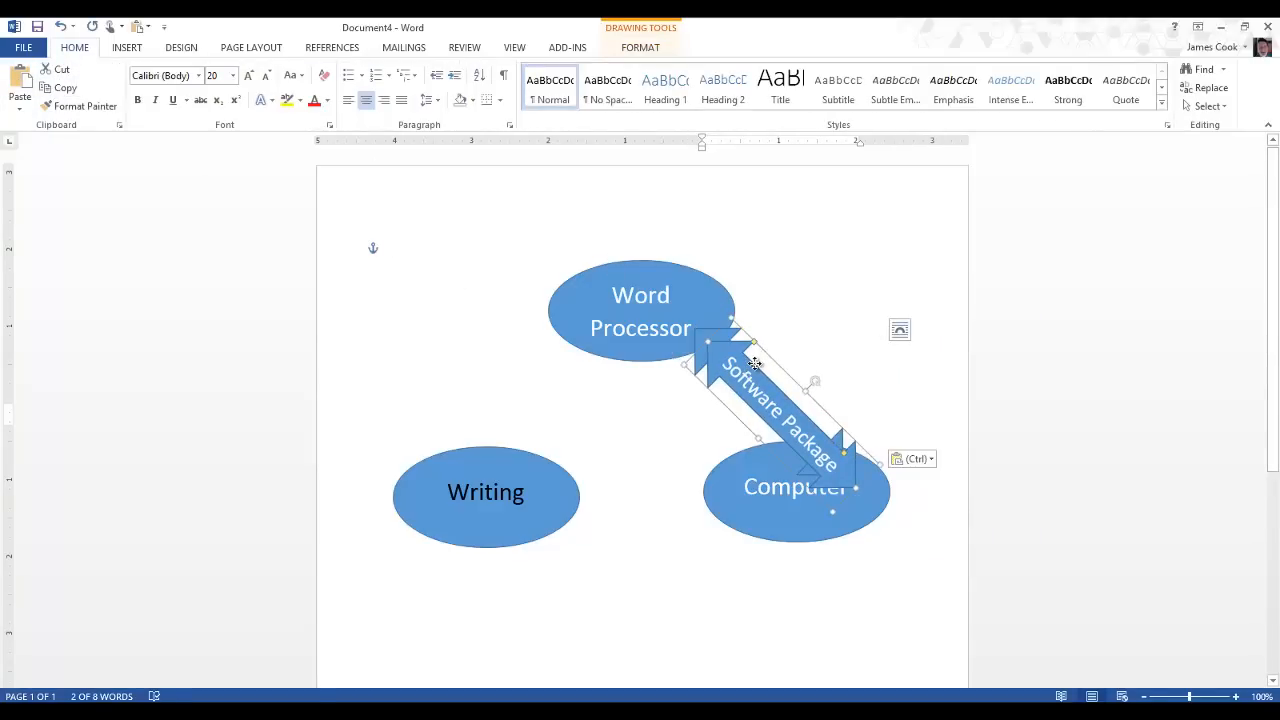
{"action": "left_click_drag", "start_coordinate": [760, 358], "coordinate": [532, 348]}
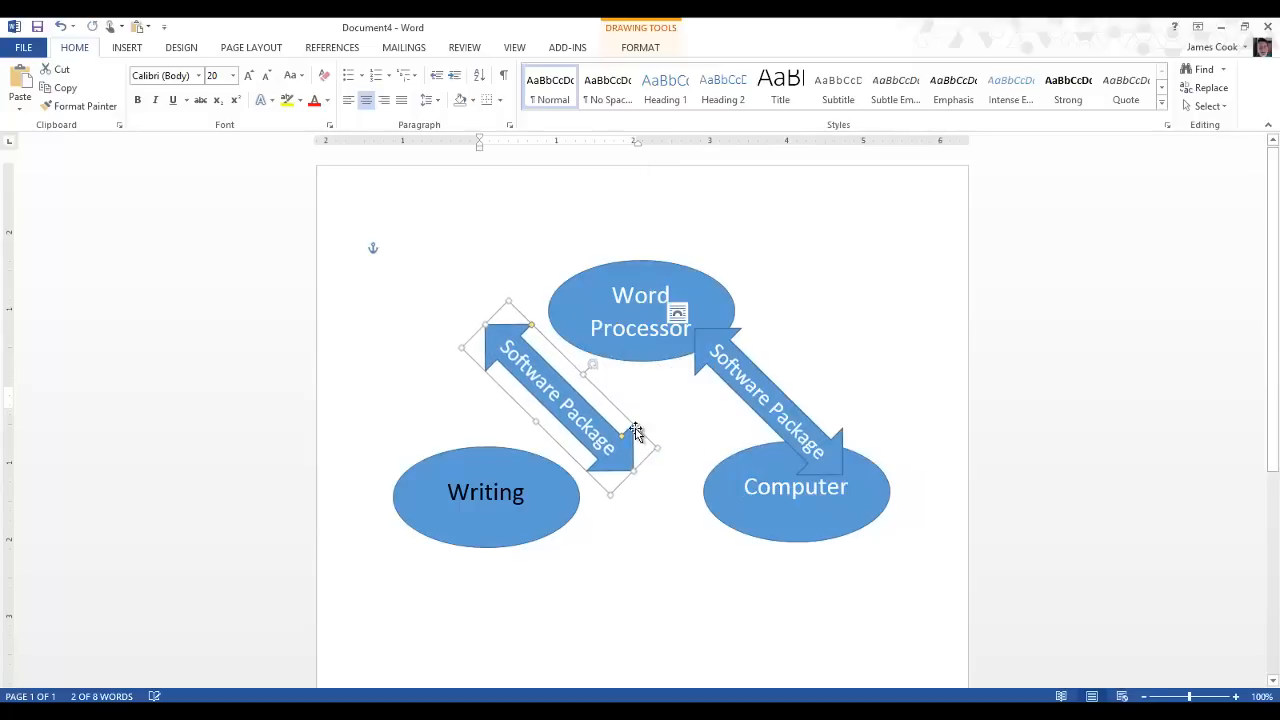
{"action": "left_click_drag", "start_coordinate": [594, 364], "coordinate": [527, 379]}
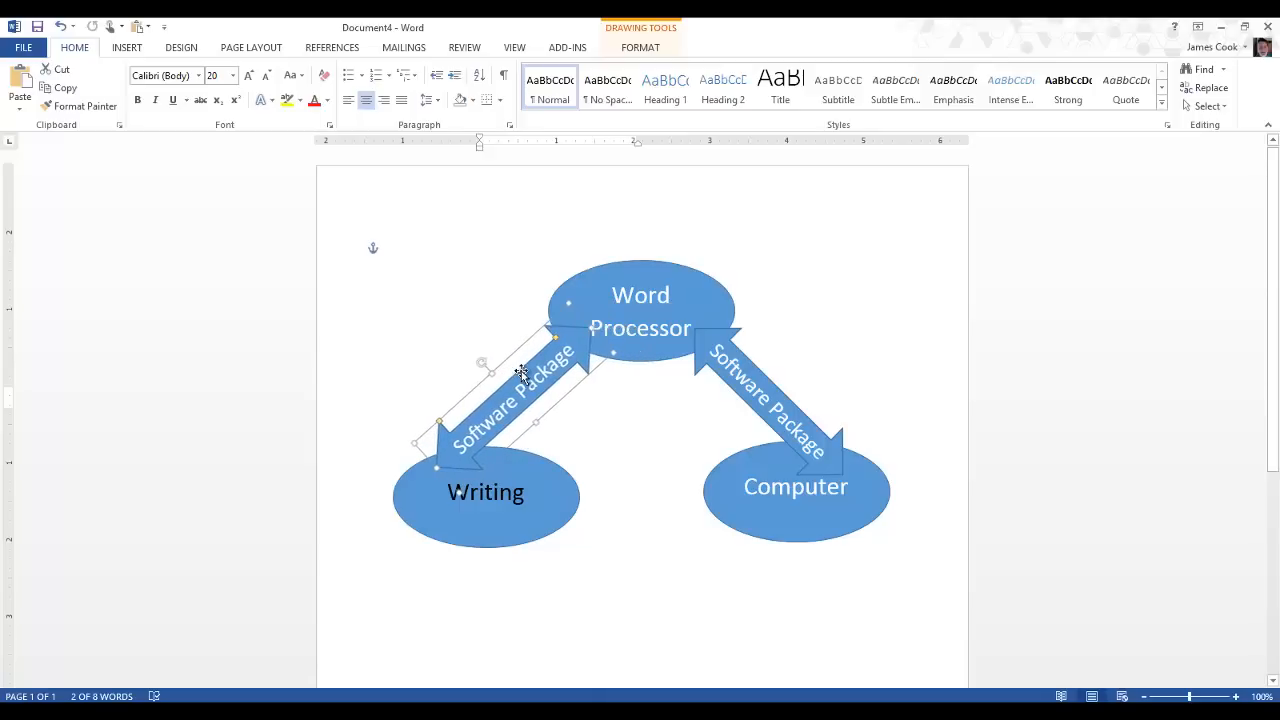
{"action": "key", "text": "ctrl+z"}
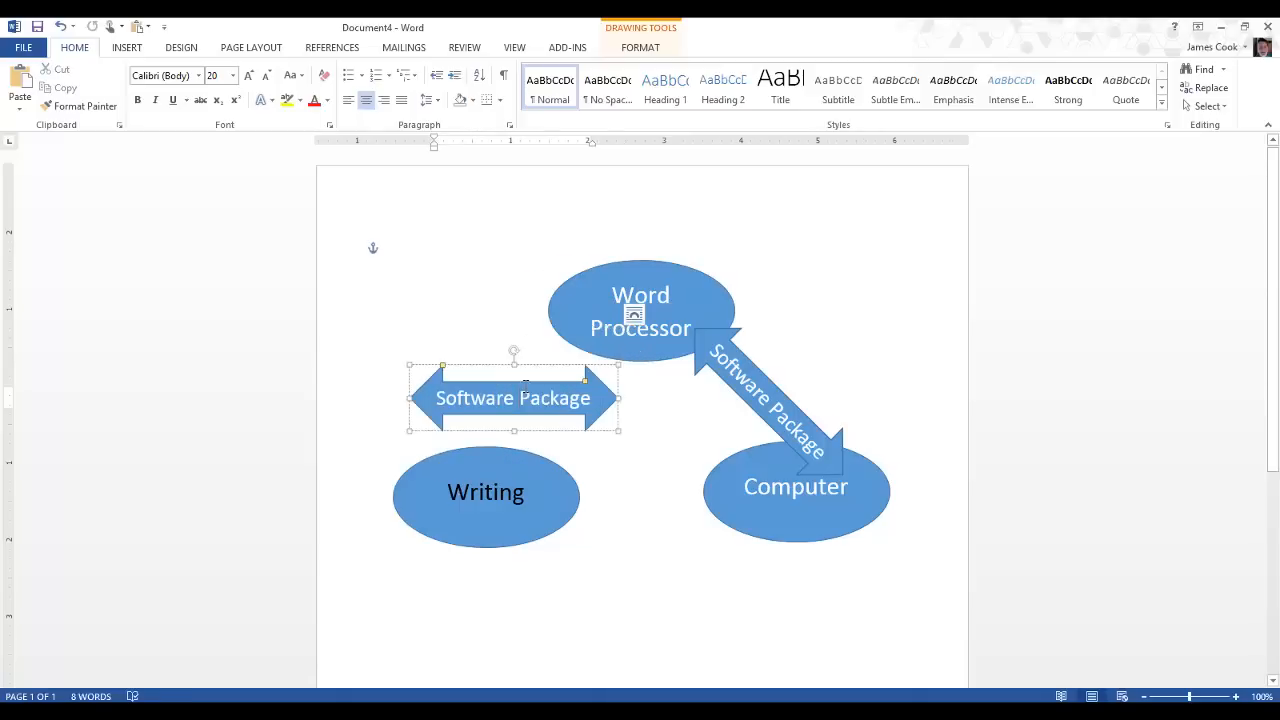
- Replace the copy's label with 'A Tool For' and angle it toward Writing
{"action": "triple_click", "coordinate": [520, 398]}
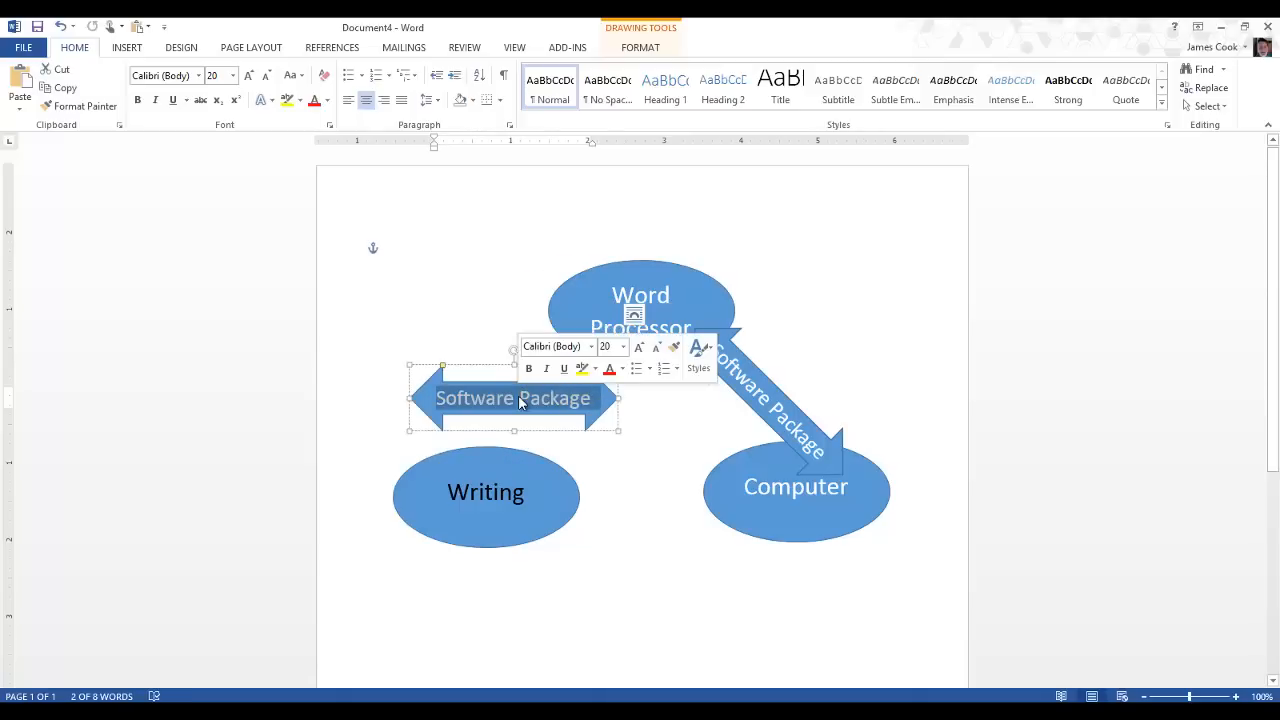
{"action": "key", "text": "Delete"}
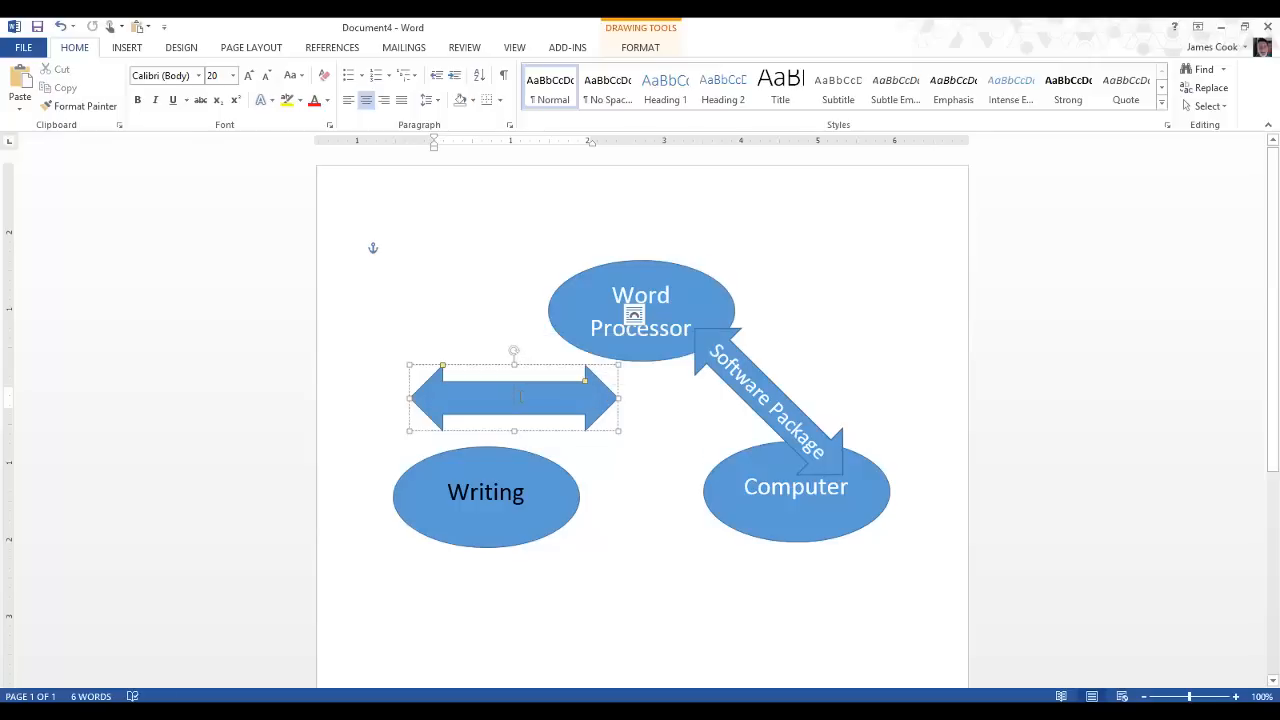
{"action": "type", "text": "aA"}
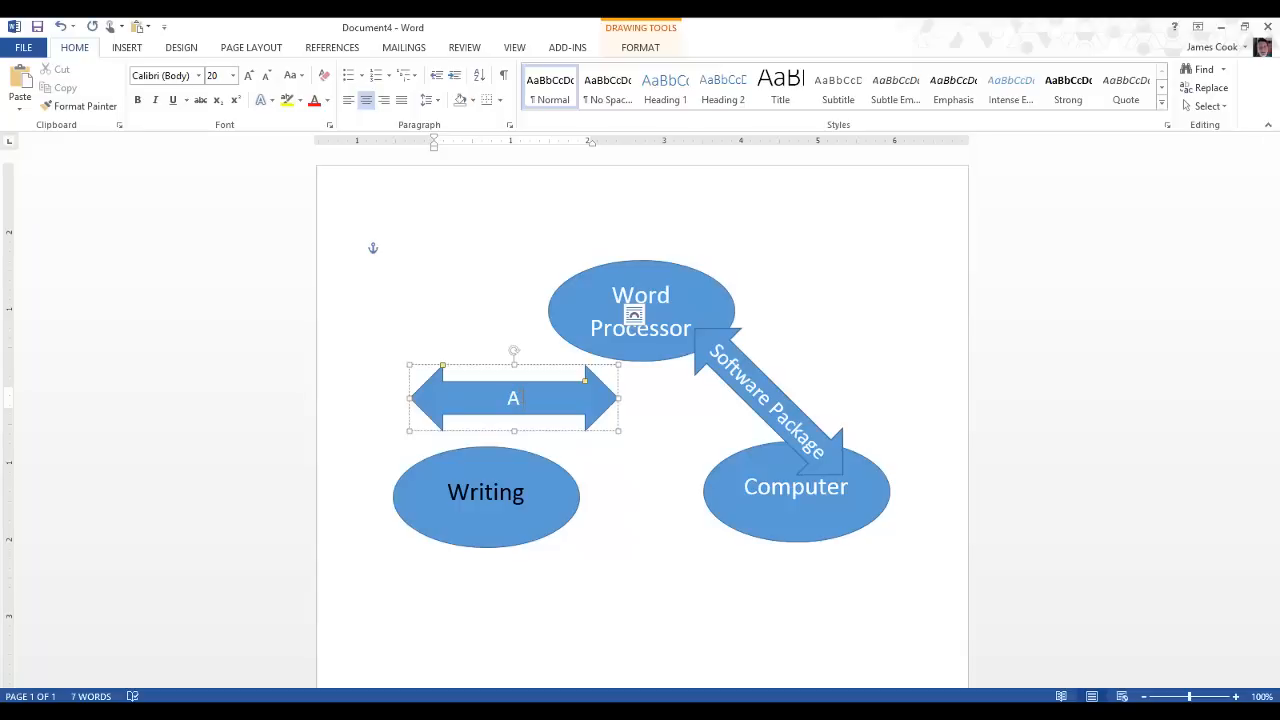
{"action": "type", "text": " Tool For"}
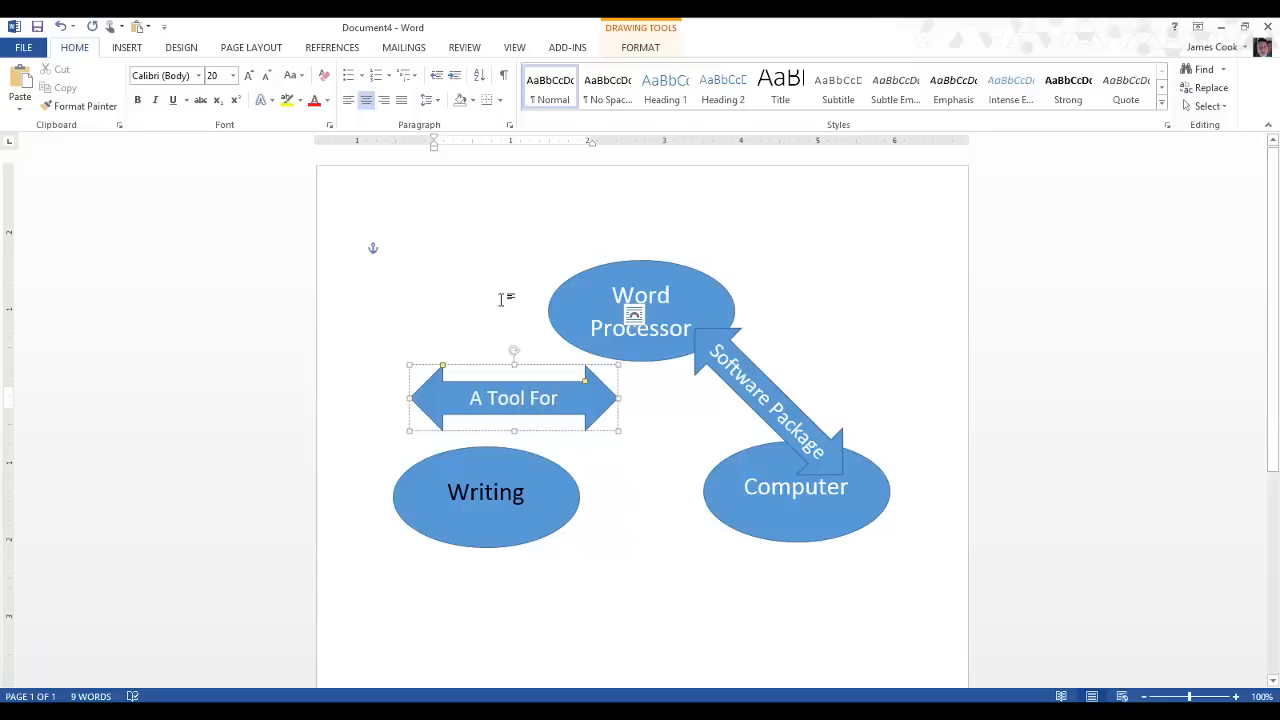
{"action": "left_click", "coordinate": [501, 299]}
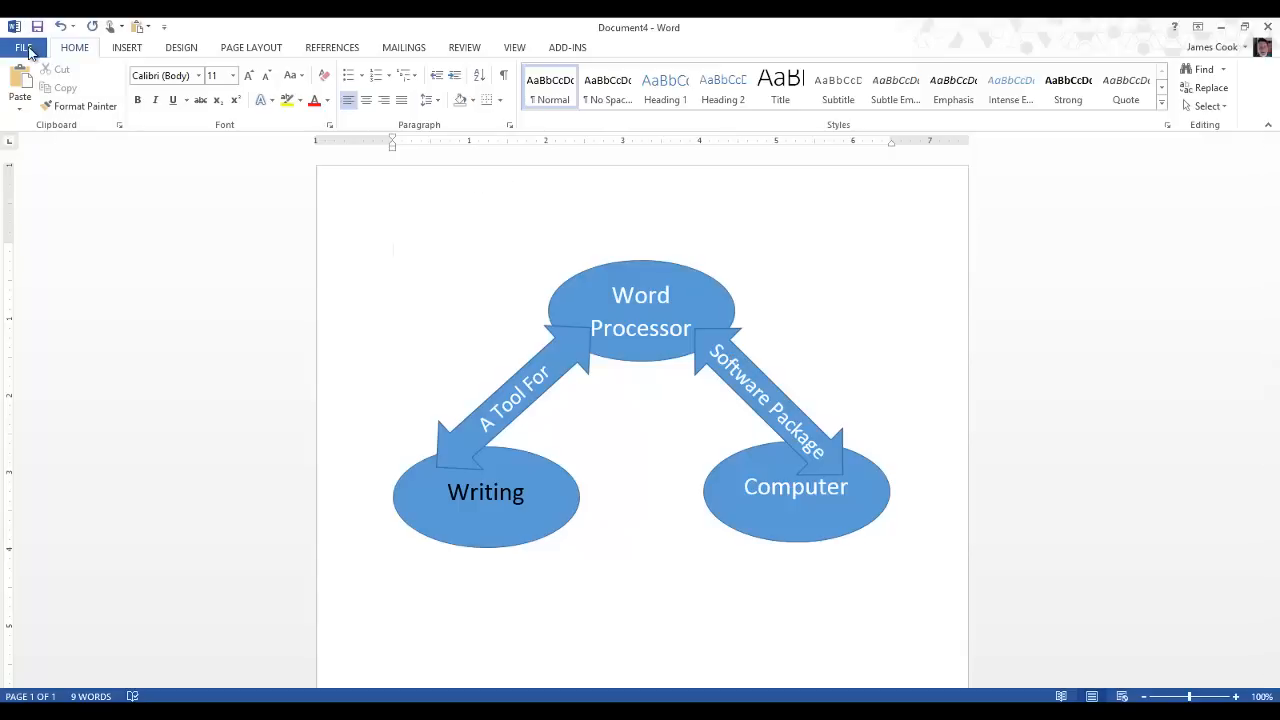
- Save the document under a new name in the Concept Mapping folder on this computer
{"action": "left_click", "coordinate": [24, 47]}
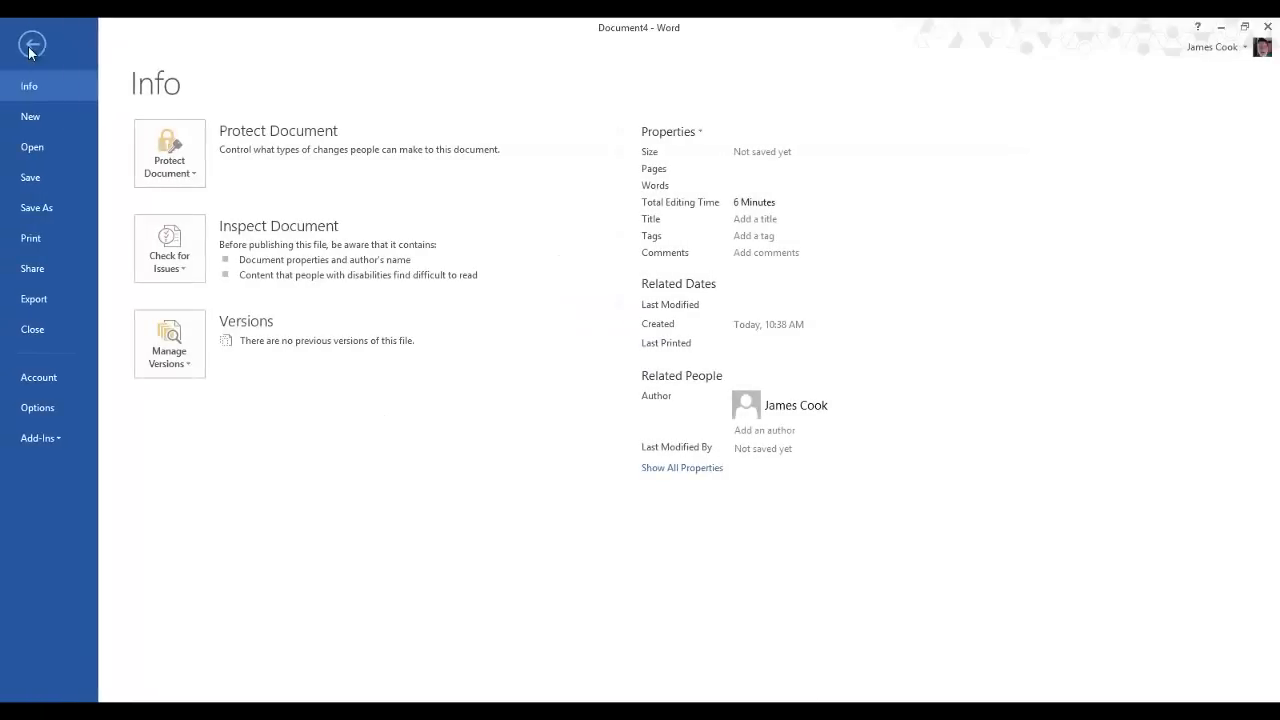
{"action": "left_click", "coordinate": [44, 210]}
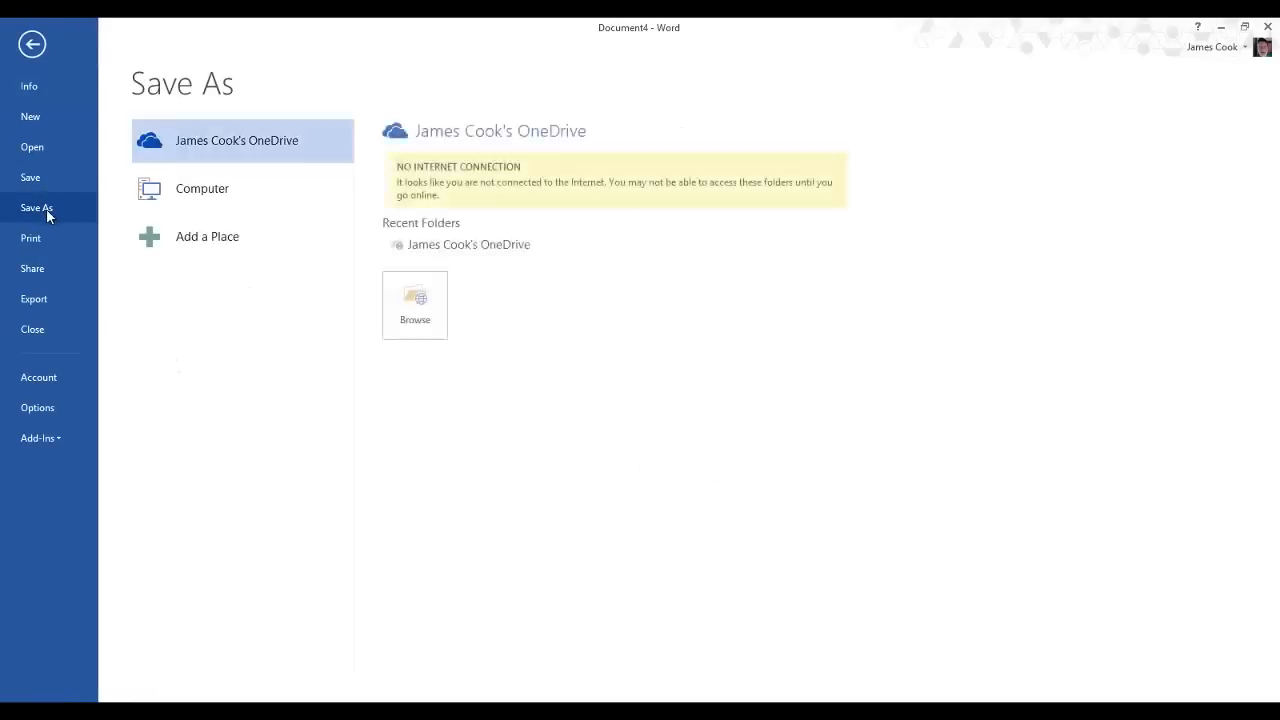
{"action": "left_click", "coordinate": [184, 200]}
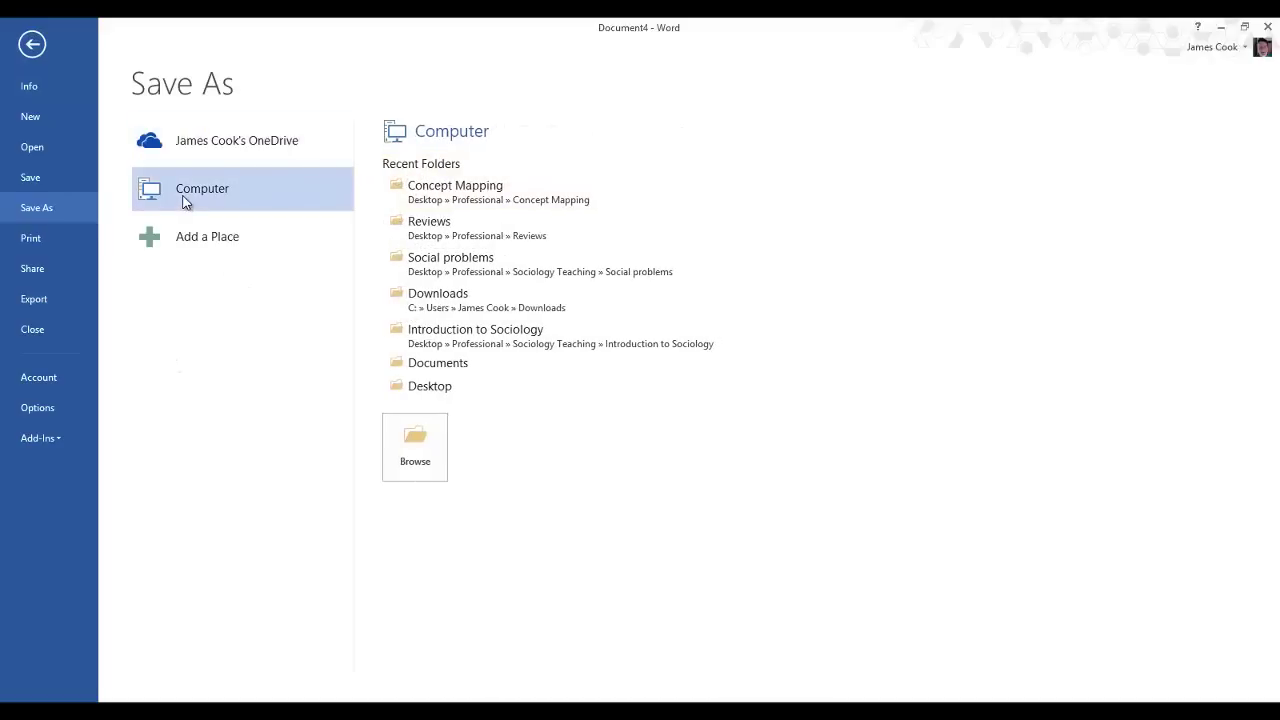
{"action": "left_click", "coordinate": [484, 195]}
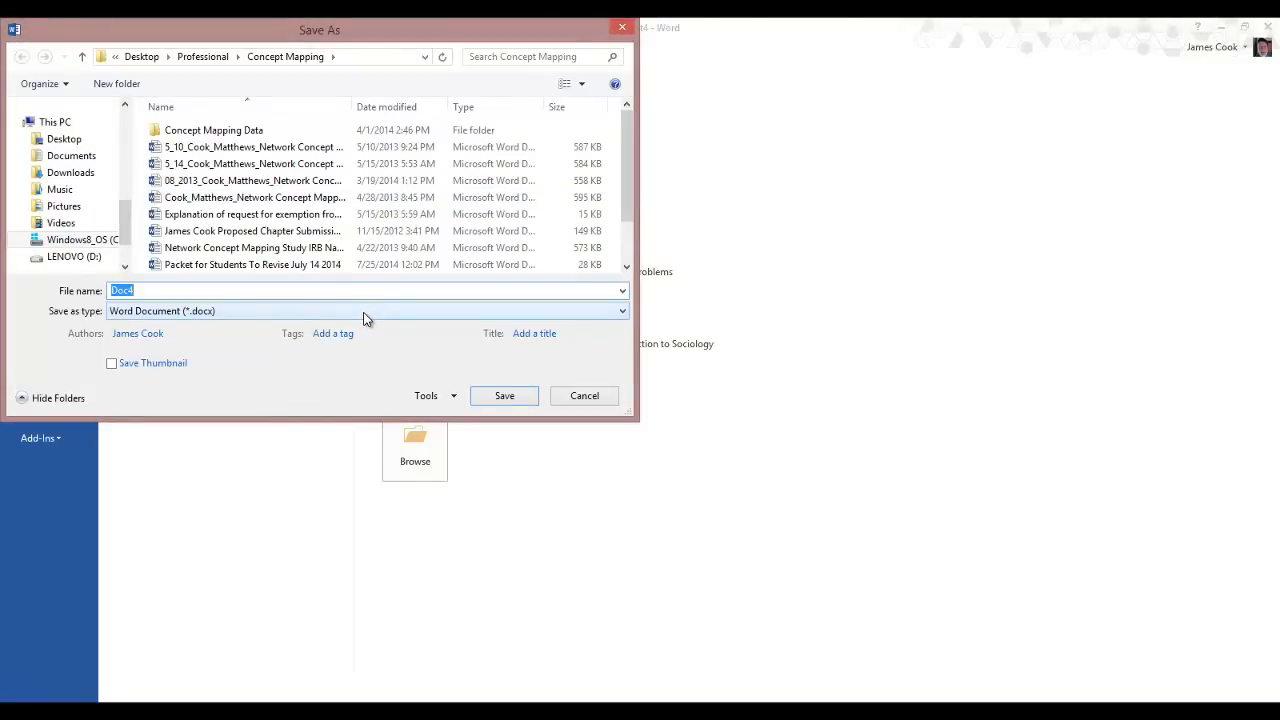
{"action": "type", "text": "Concept"}
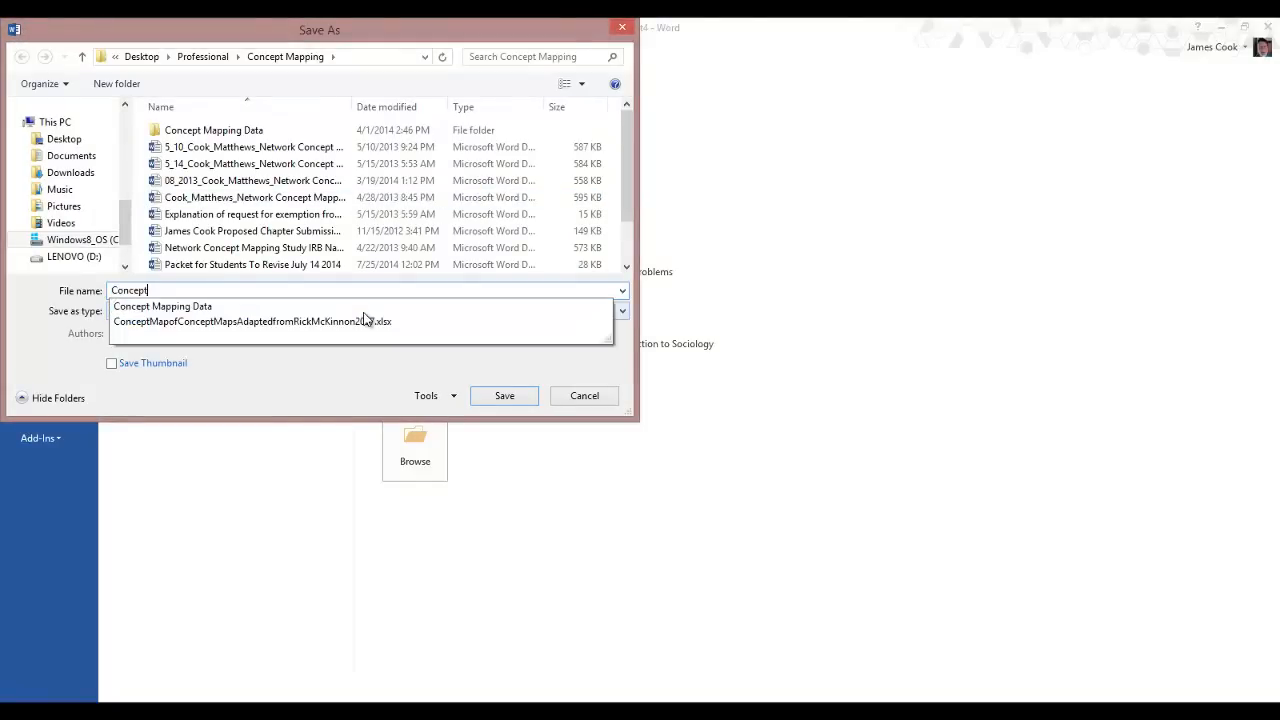
{"action": "type", "text": "_Map_James_Cook"}
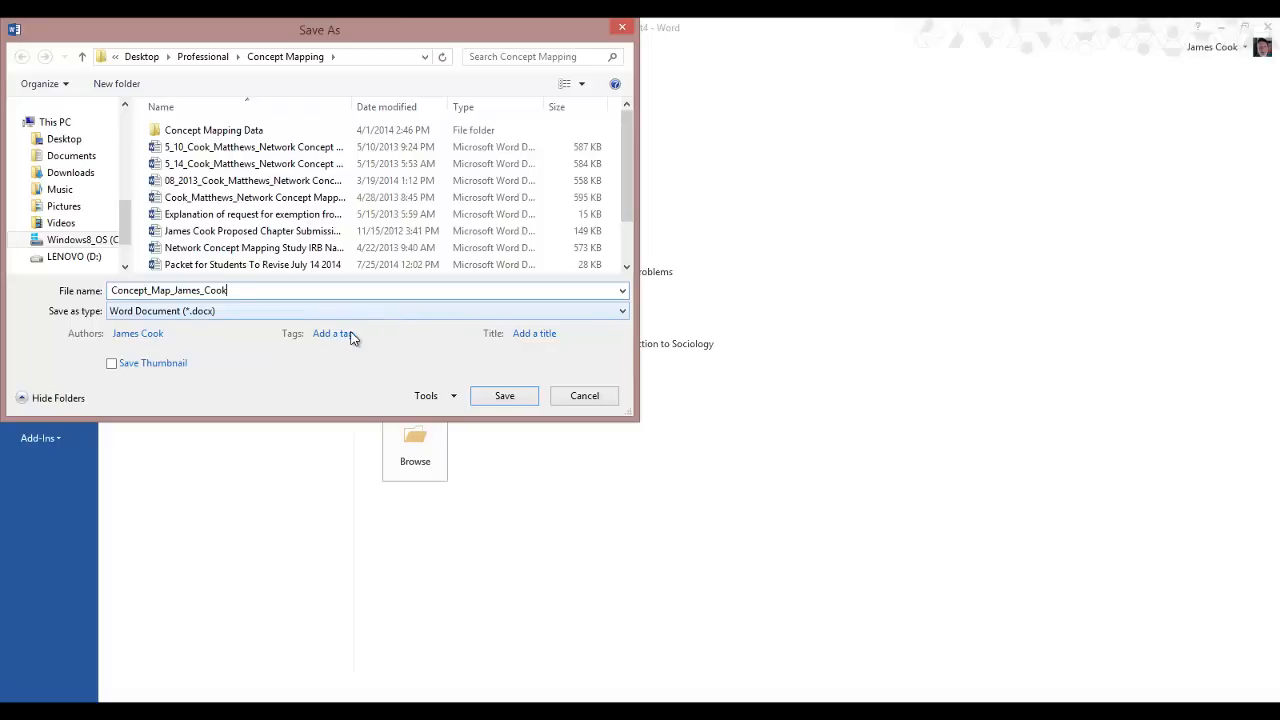
{"action": "left_click", "coordinate": [499, 395]}
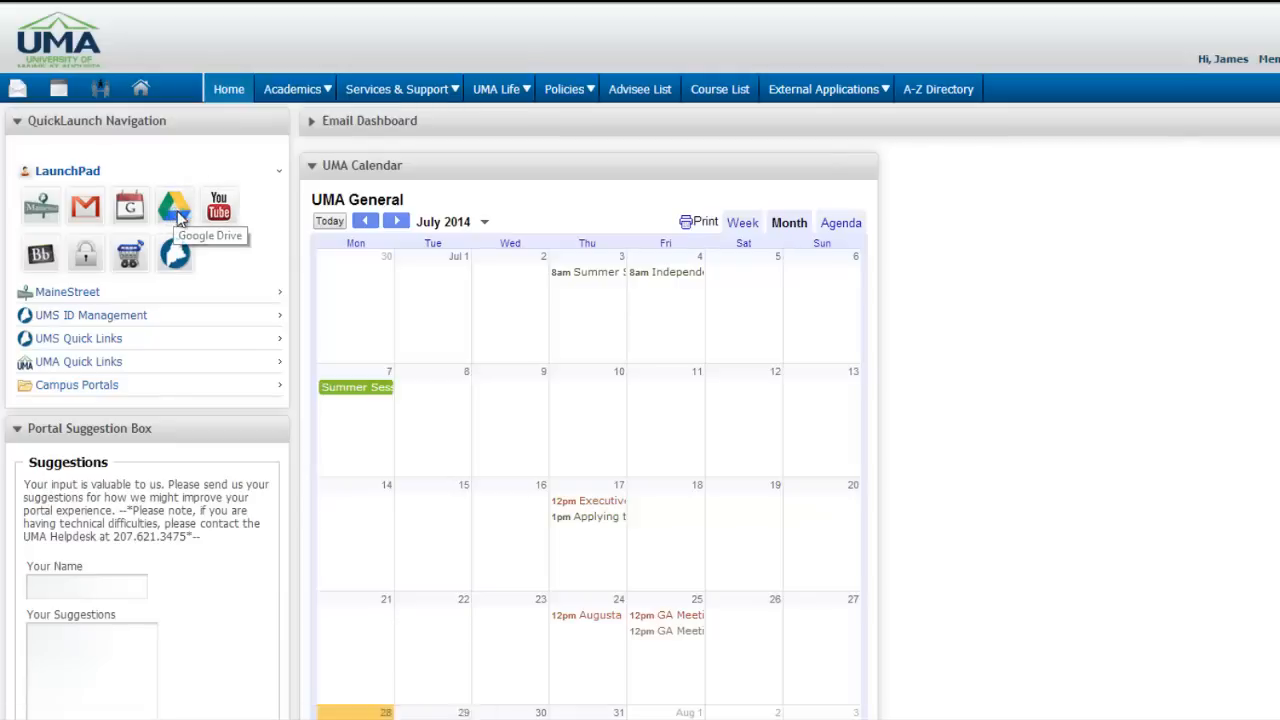
- Launch Google Drive from the portal's LaunchPad
{"action": "left_click", "coordinate": [177, 212]}
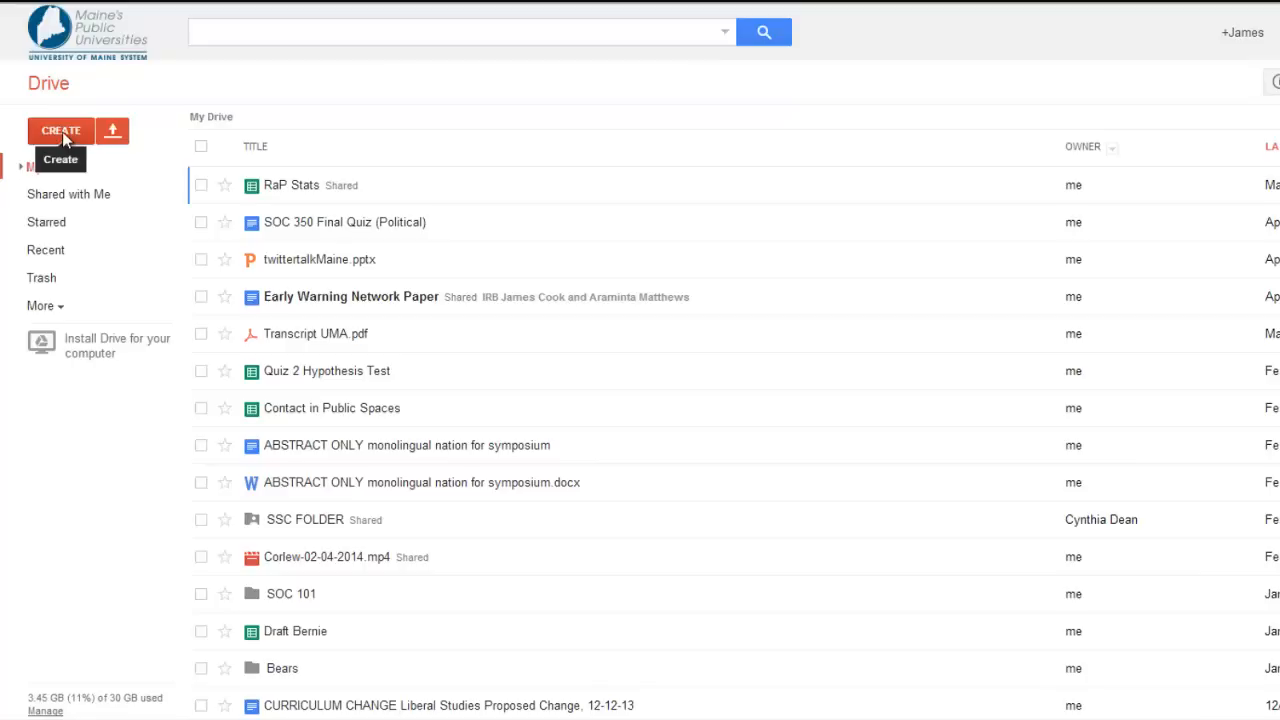
- Create a new Drawing from the Drive CREATE menu
{"action": "left_click", "coordinate": [63, 131]}
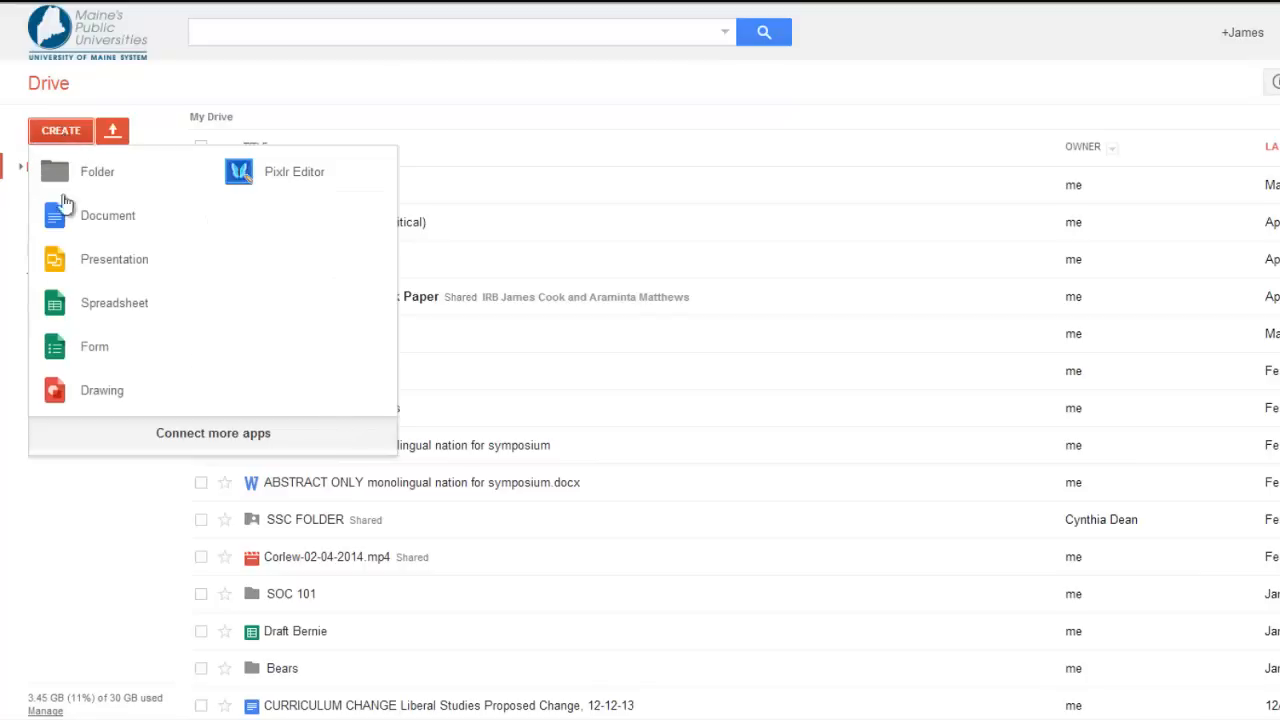
{"action": "left_click", "coordinate": [84, 388]}
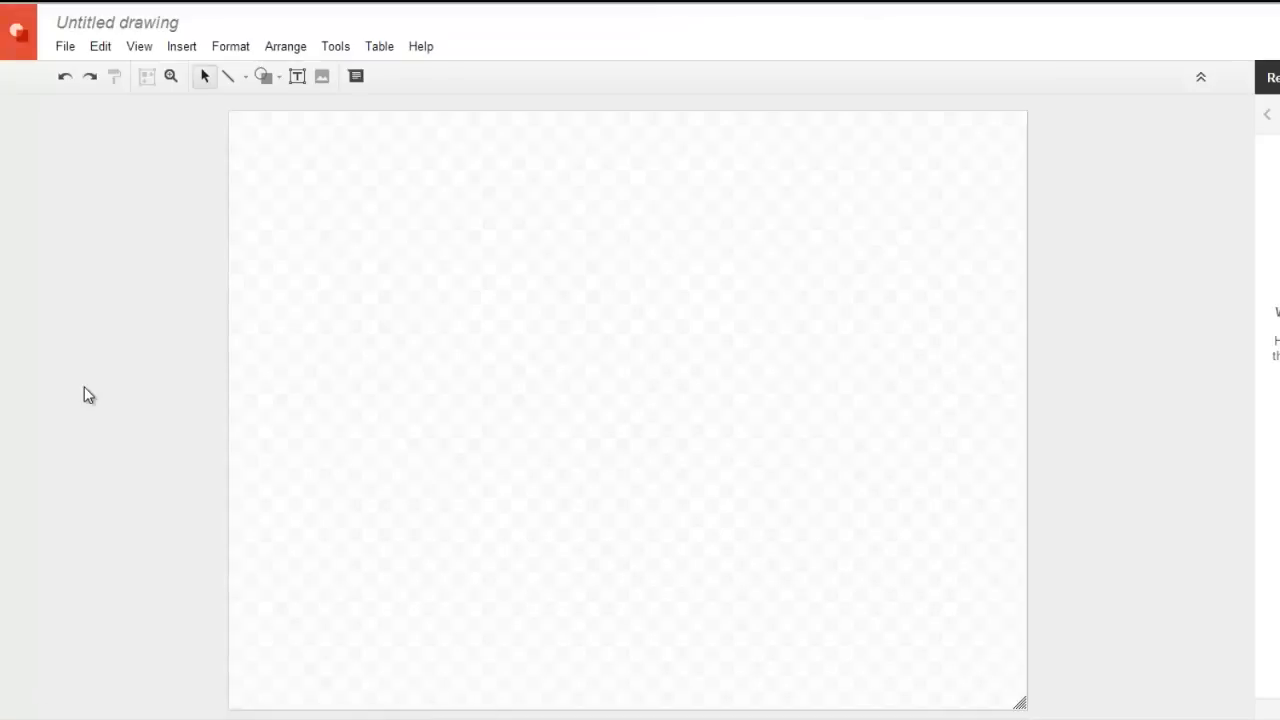
- Pick the Oval shape from the Shape menu
{"action": "left_click", "coordinate": [186, 50]}
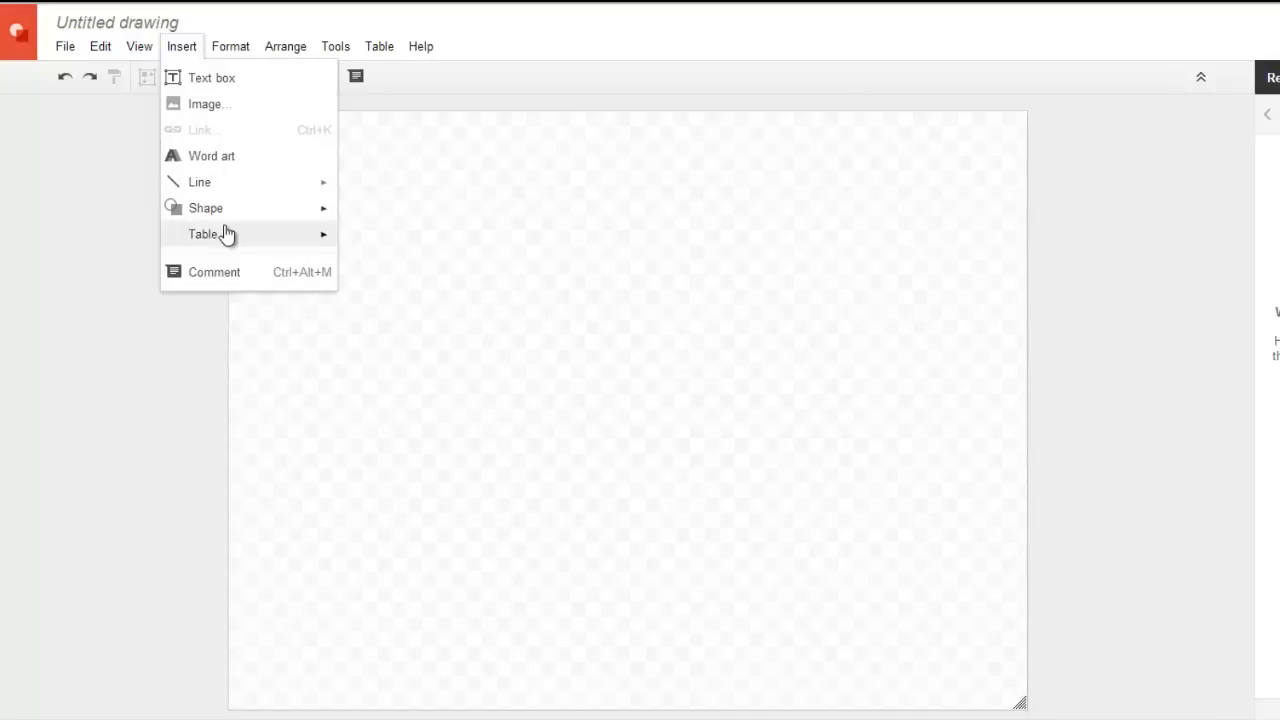
{"action": "mouse_move", "coordinate": [206, 208]}
{"action": "left_click", "coordinate": [92, 214]}
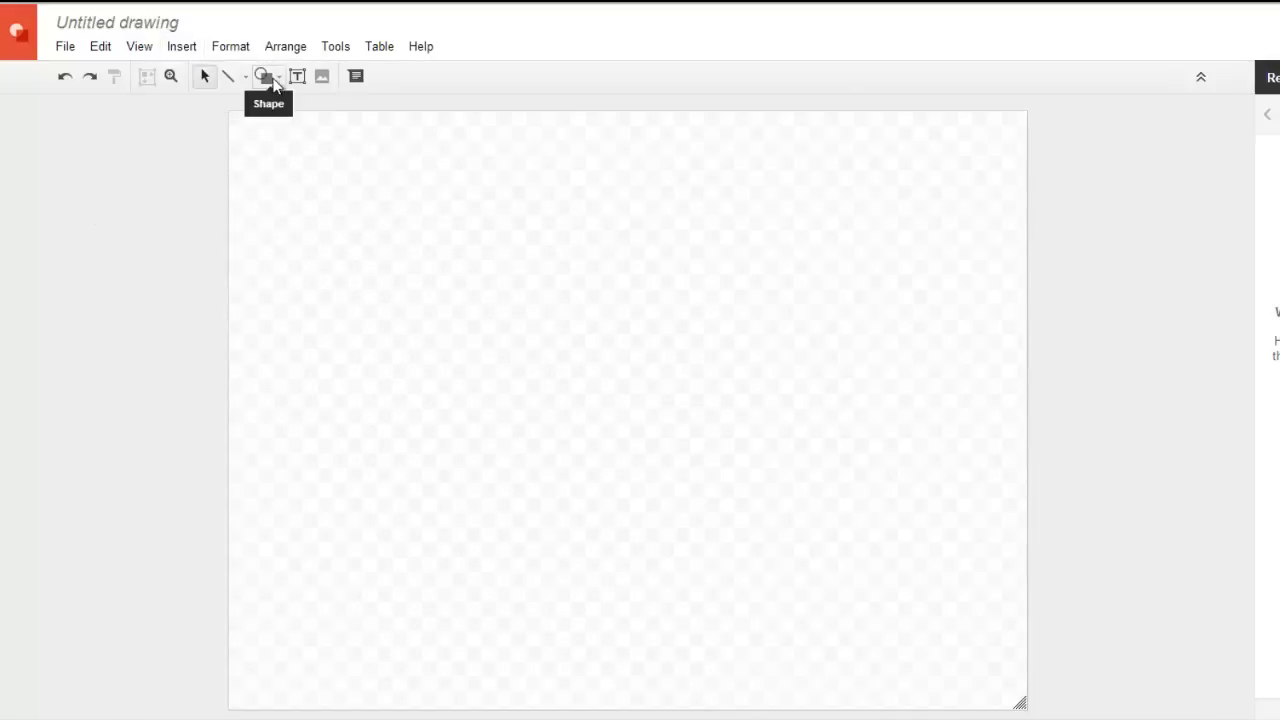
{"action": "left_click", "coordinate": [268, 78]}
{"action": "mouse_move", "coordinate": [300, 108]}
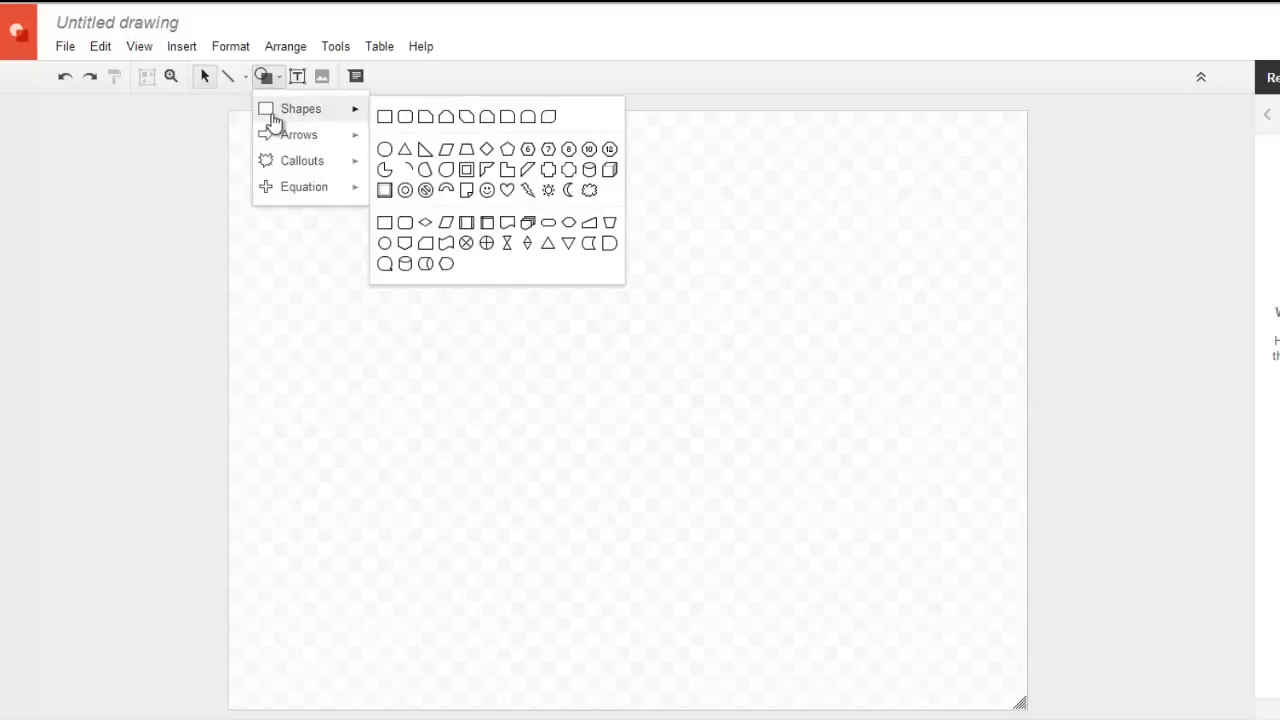
{"action": "left_click", "coordinate": [386, 150]}
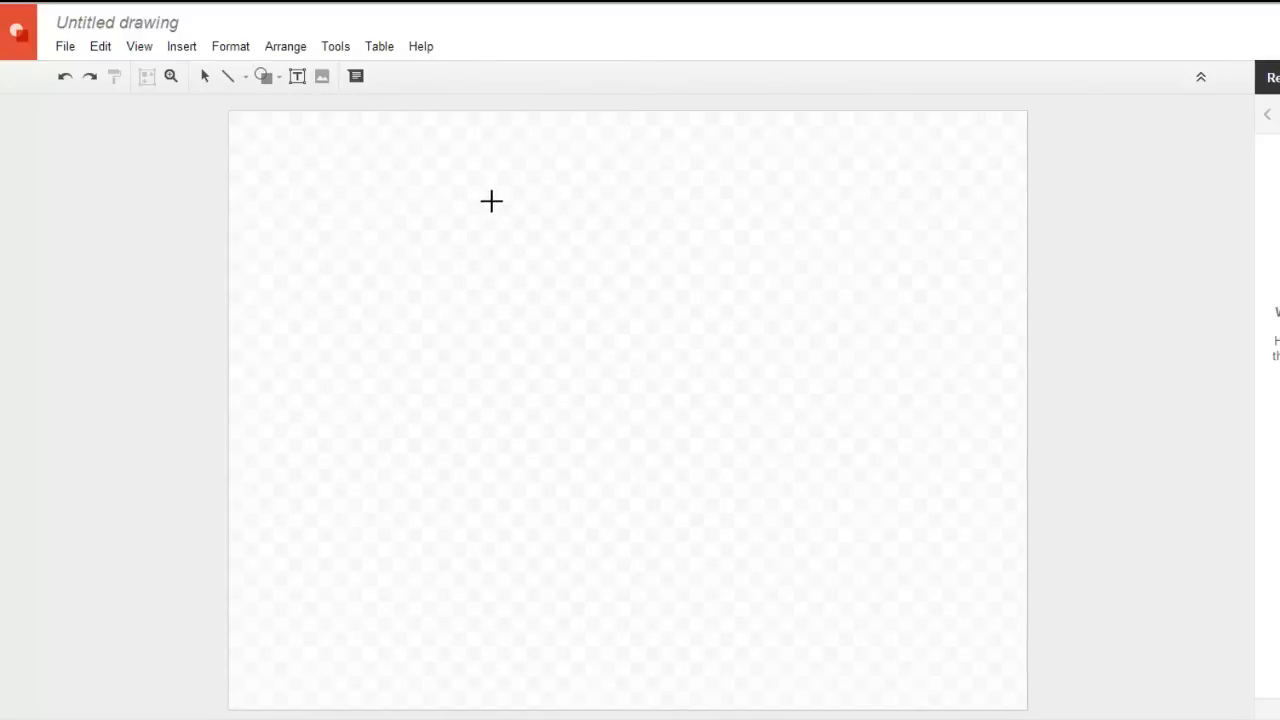
- Draw and size a light blue oval near the top centre of the canvas
{"action": "left_click_drag", "start_coordinate": [486, 198], "coordinate": [632, 288]}
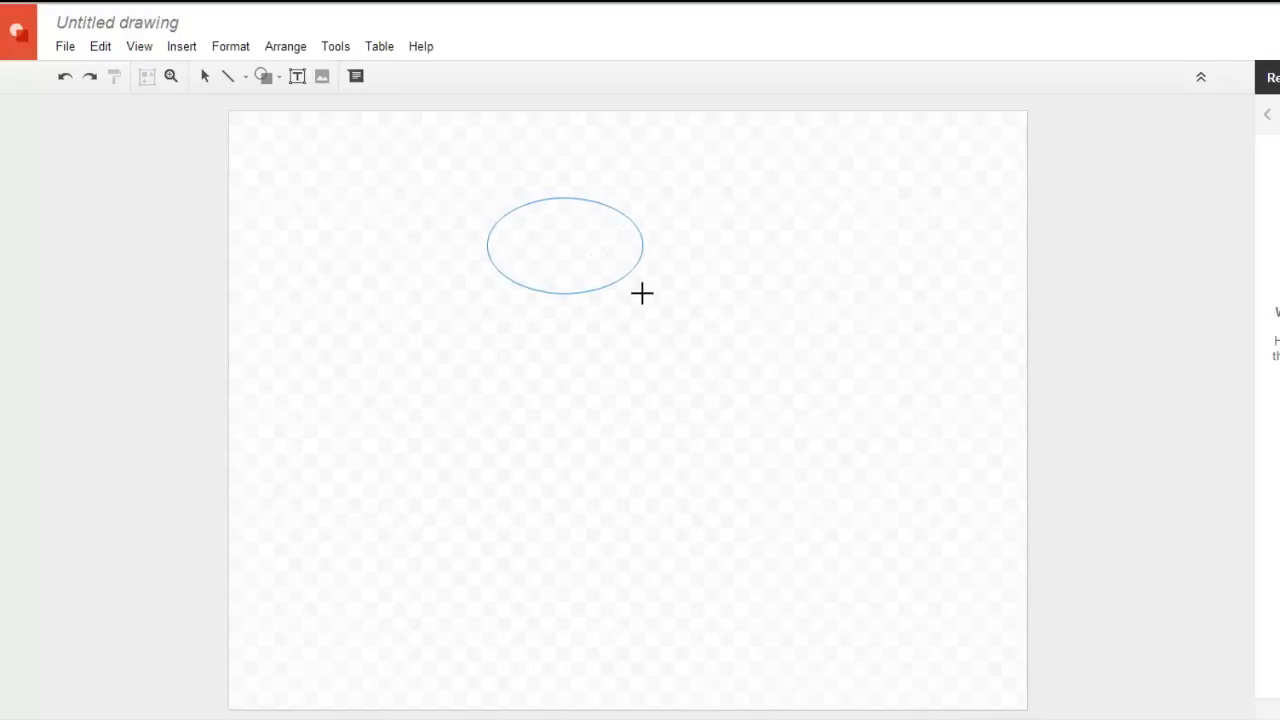
{"action": "mouse_move", "coordinate": [632, 288]}
{"action": "left_mouse_down"}
{"action": "mouse_move", "coordinate": [690, 277]}
{"action": "mouse_move", "coordinate": [697, 305]}
{"action": "left_mouse_up"}
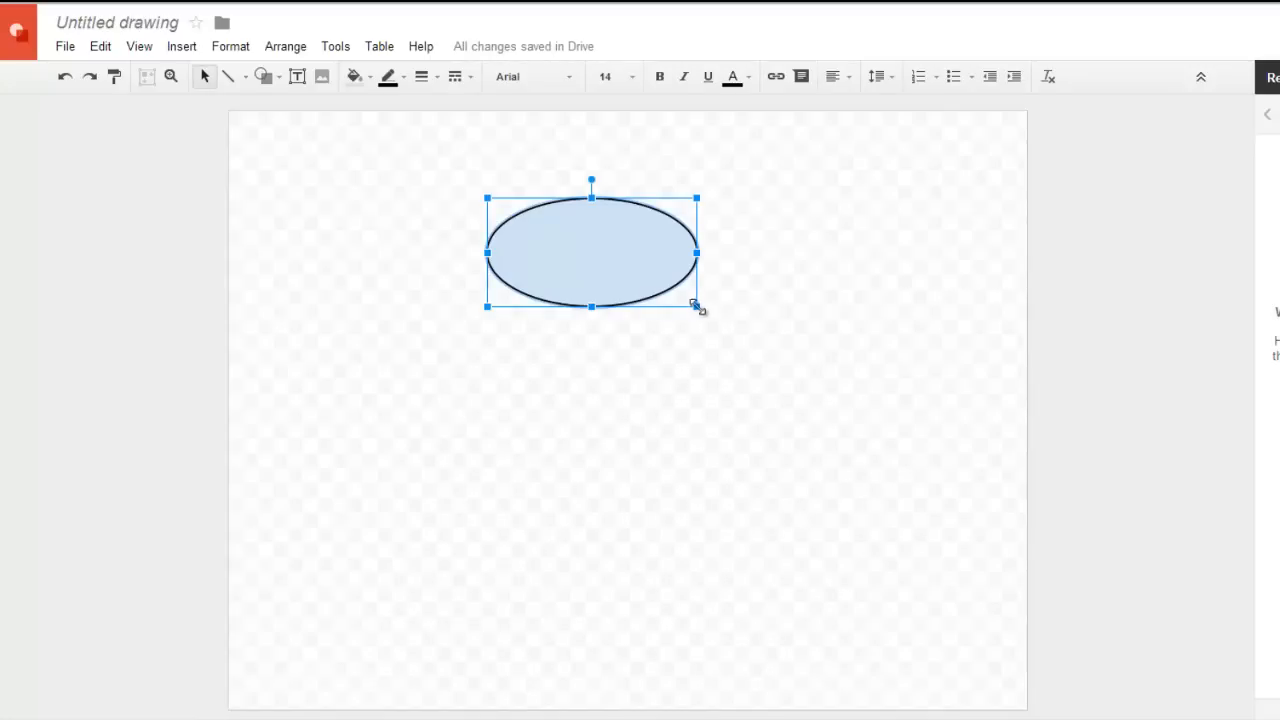
{"action": "left_click_drag", "start_coordinate": [698, 308], "coordinate": [700, 313]}
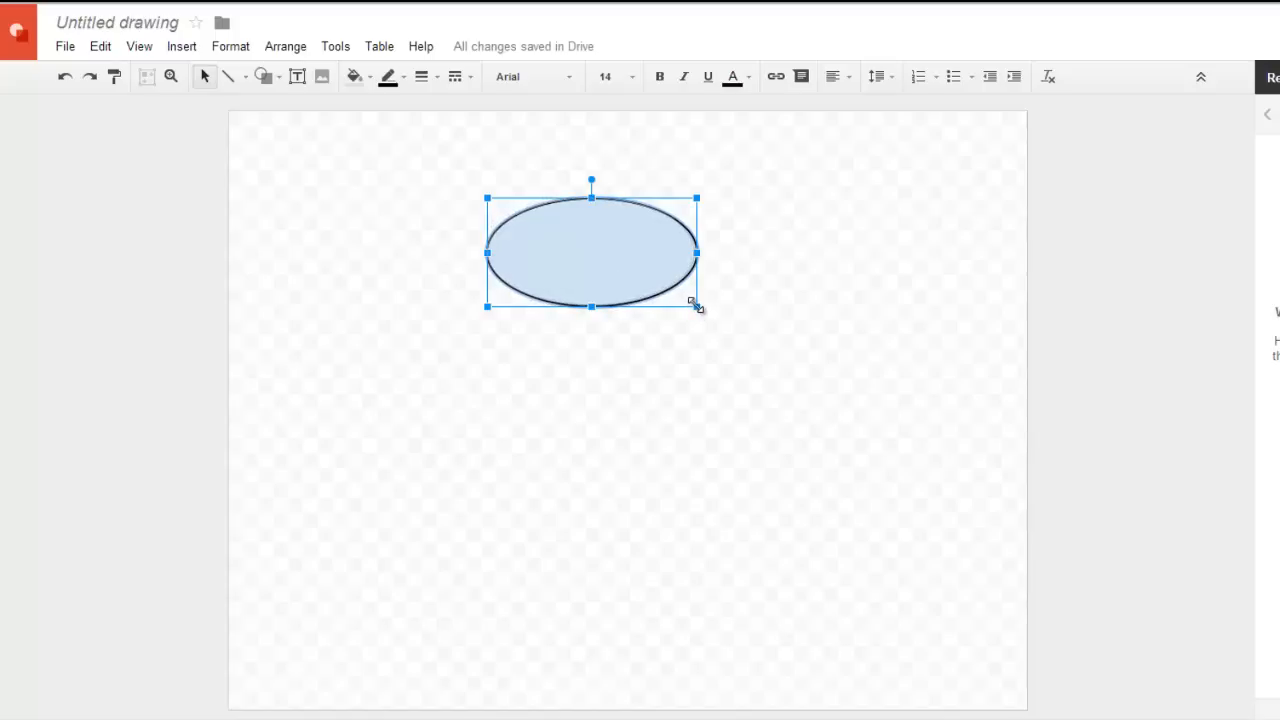
{"action": "left_click_drag", "start_coordinate": [698, 311], "coordinate": [697, 306]}
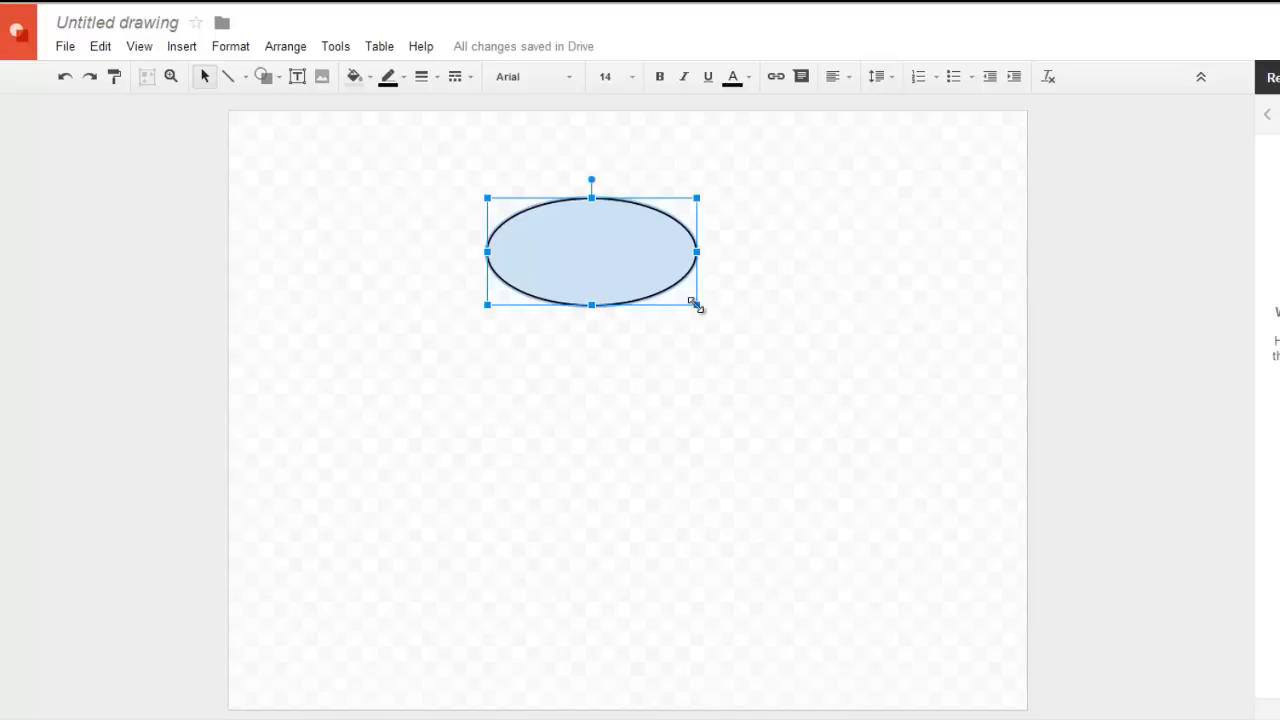
{"action": "type", "text": "Google"}
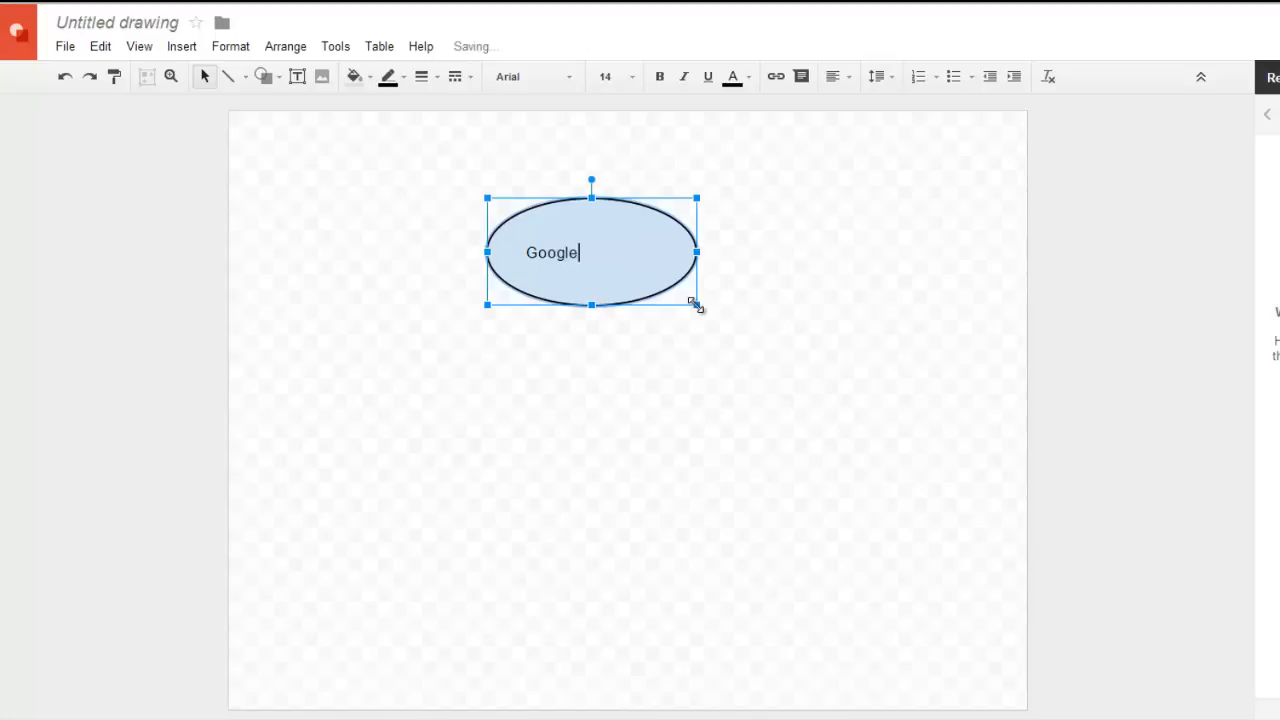
- Enlarge the oval's 'Google' label to 36-point text
{"action": "left_click", "coordinate": [740, 295]}
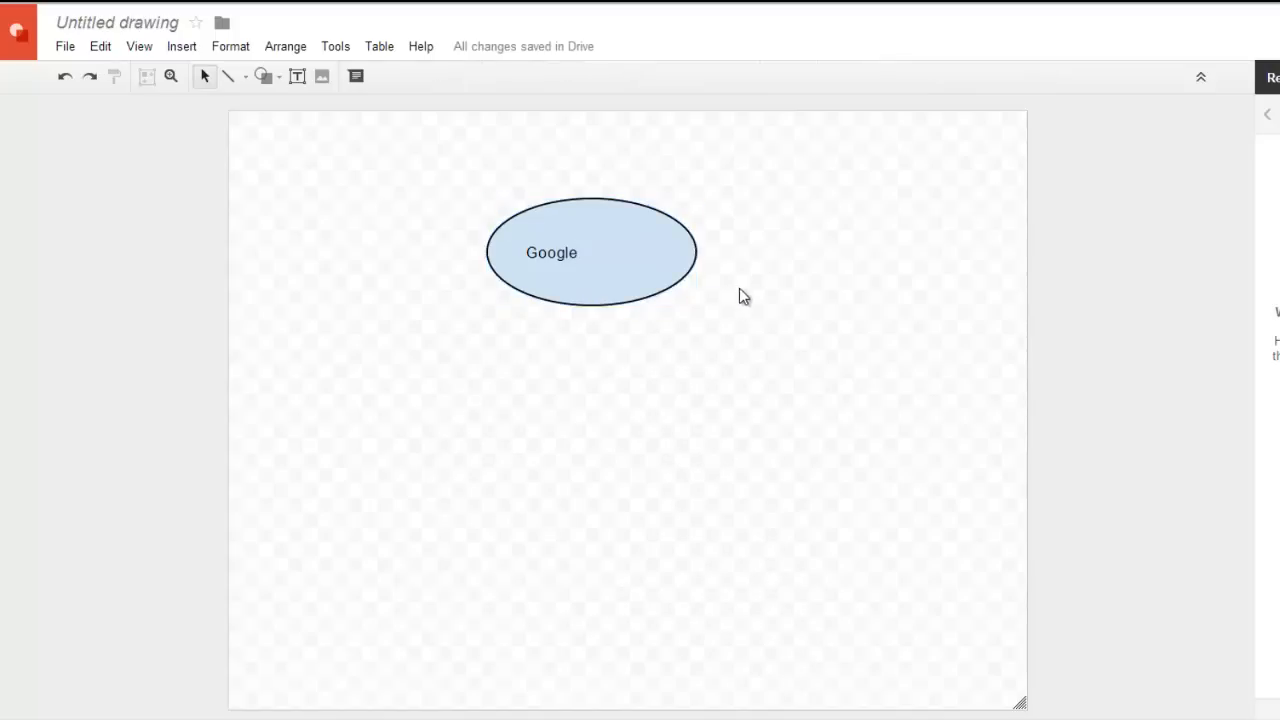
{"action": "left_click", "coordinate": [628, 245]}
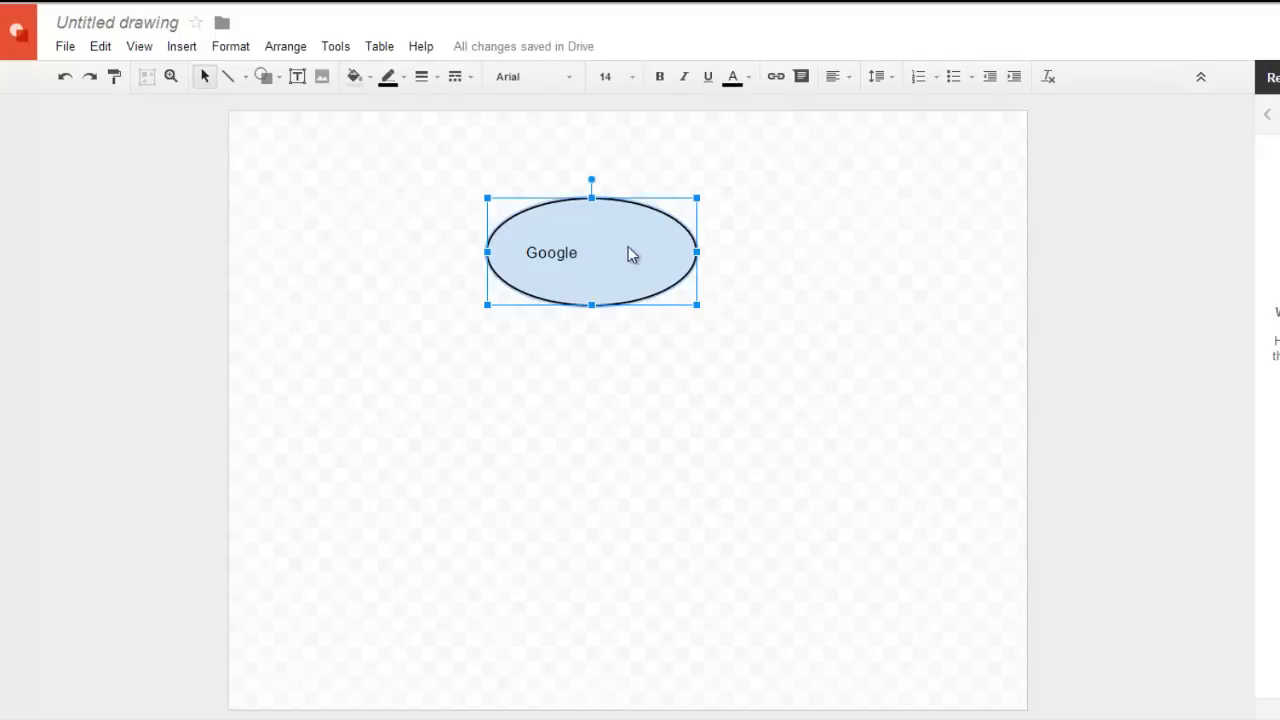
{"action": "left_click", "coordinate": [769, 264]}
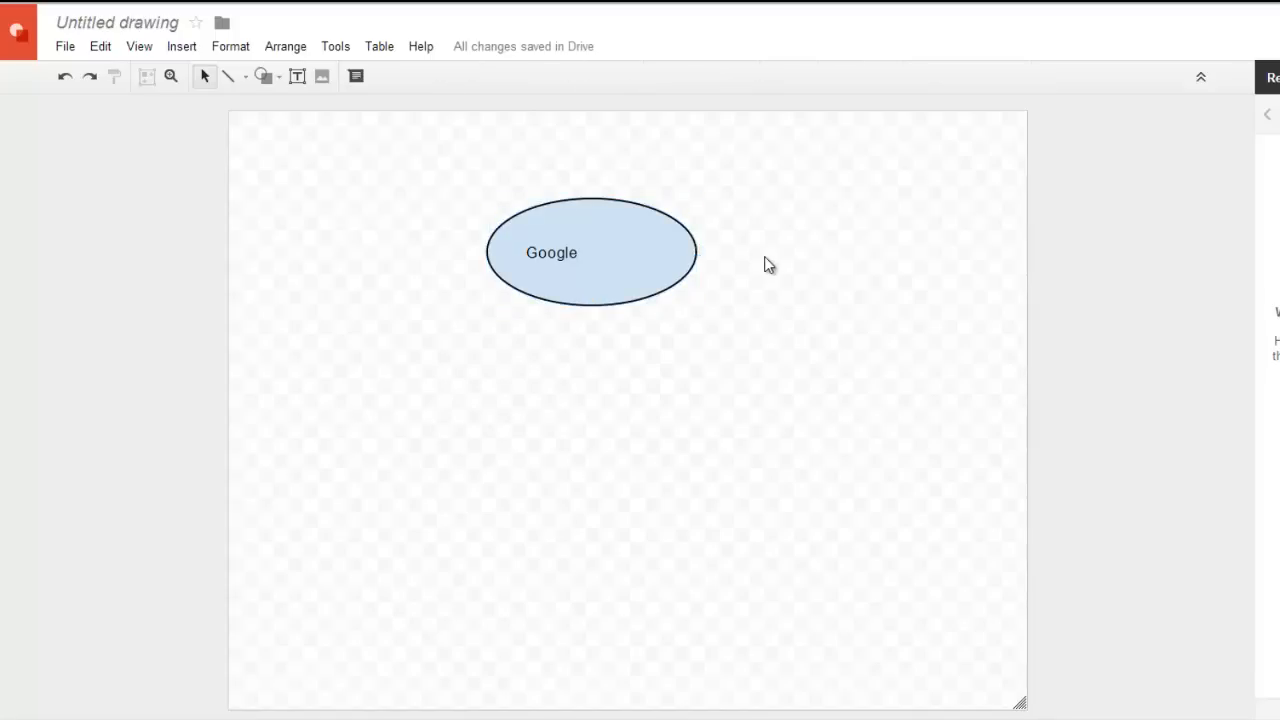
{"action": "left_click", "coordinate": [625, 236]}
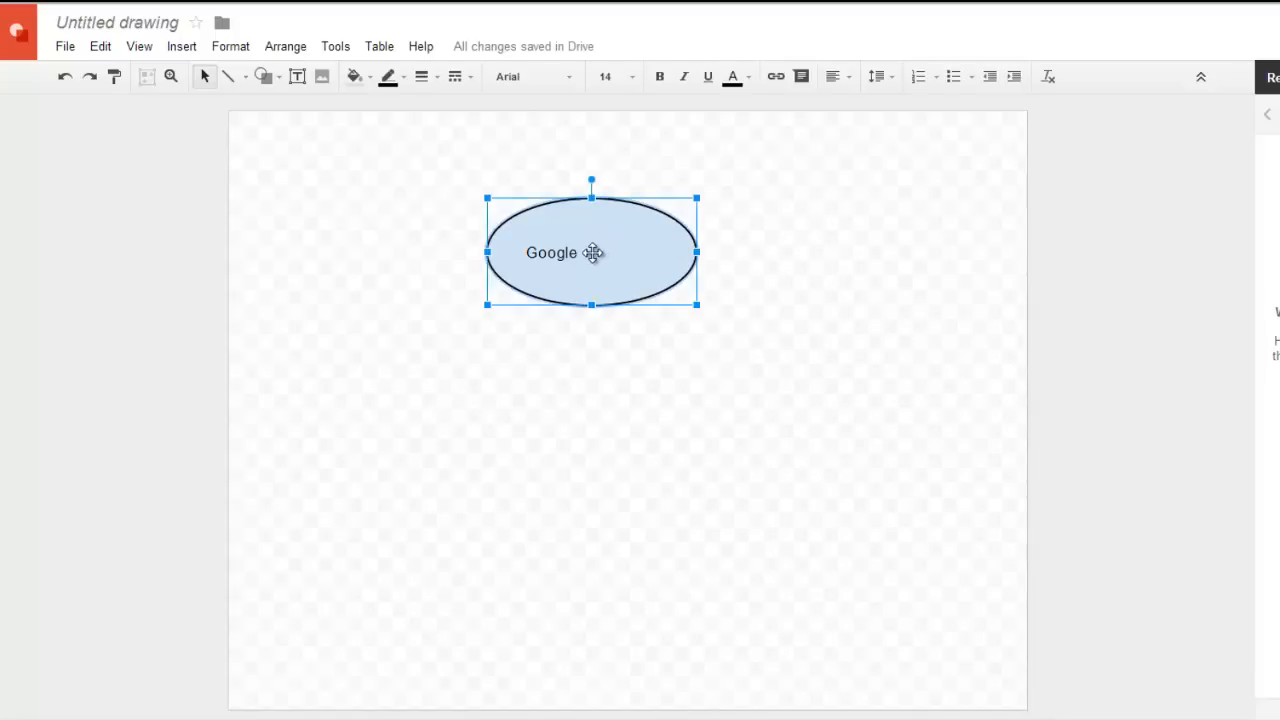
{"action": "double_click", "coordinate": [564, 252]}
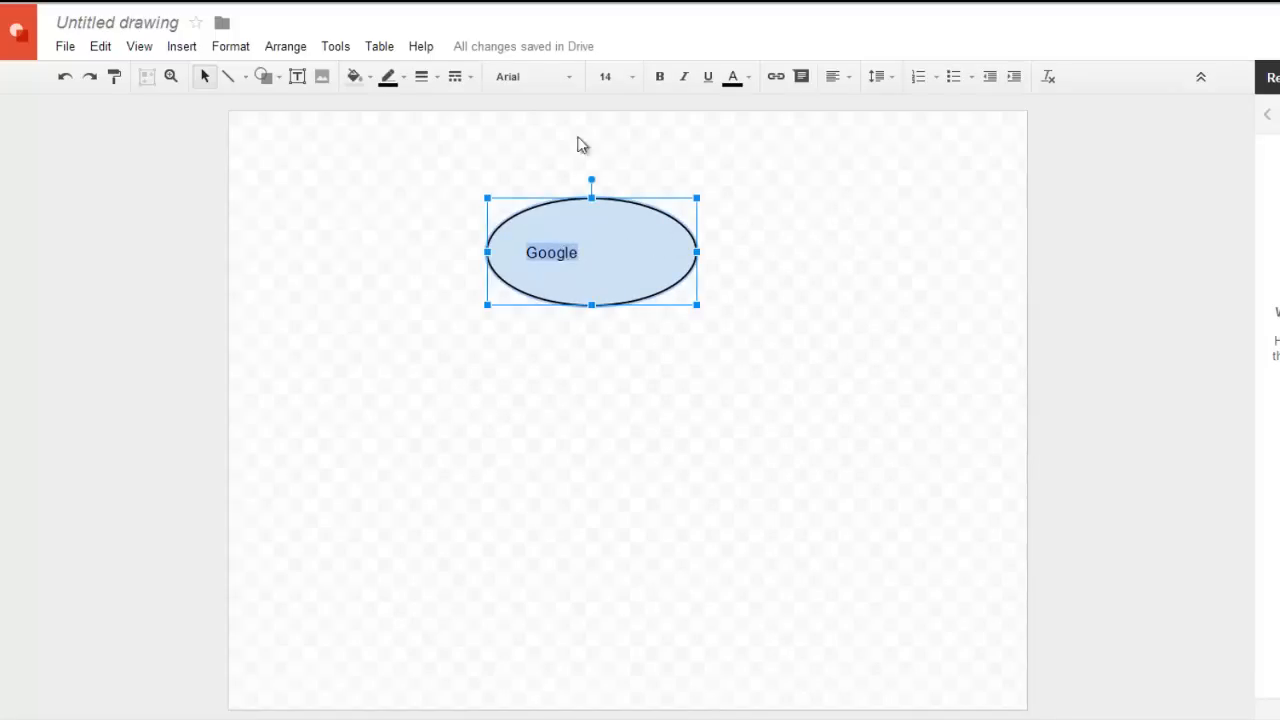
{"action": "left_click", "coordinate": [631, 76]}
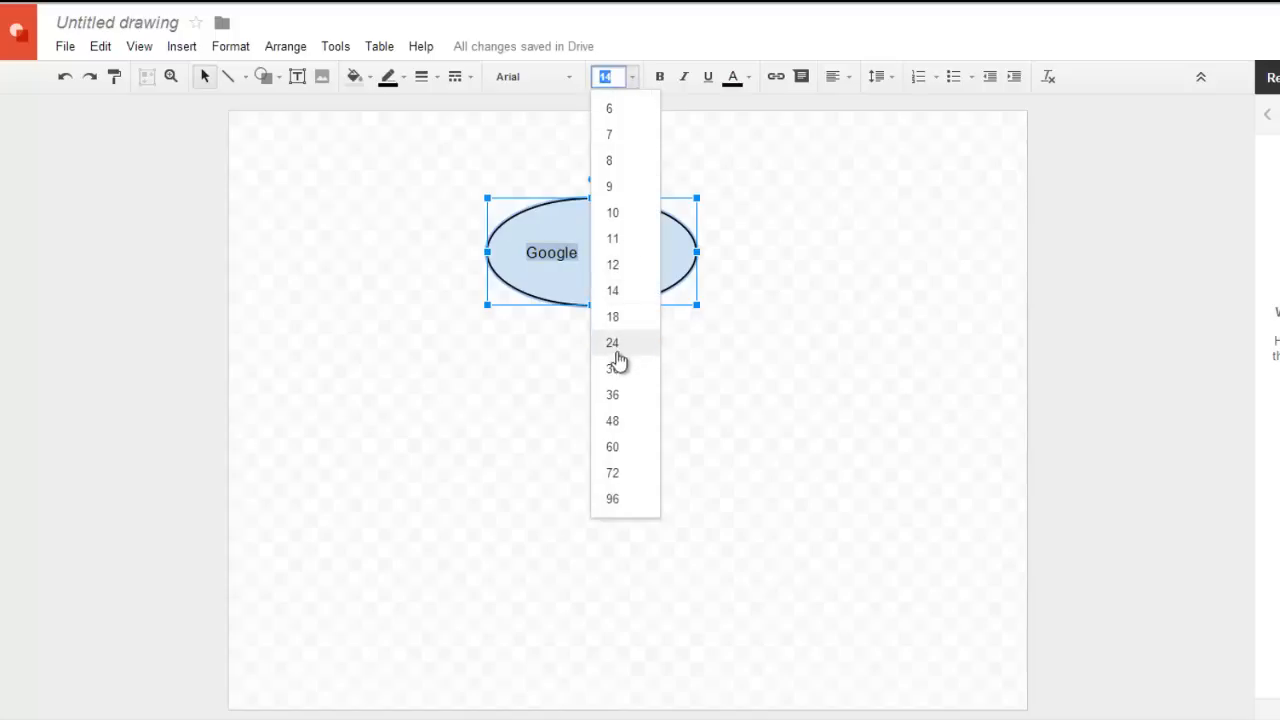
{"action": "left_click", "coordinate": [613, 394]}
{"action": "left_click", "coordinate": [810, 237]}
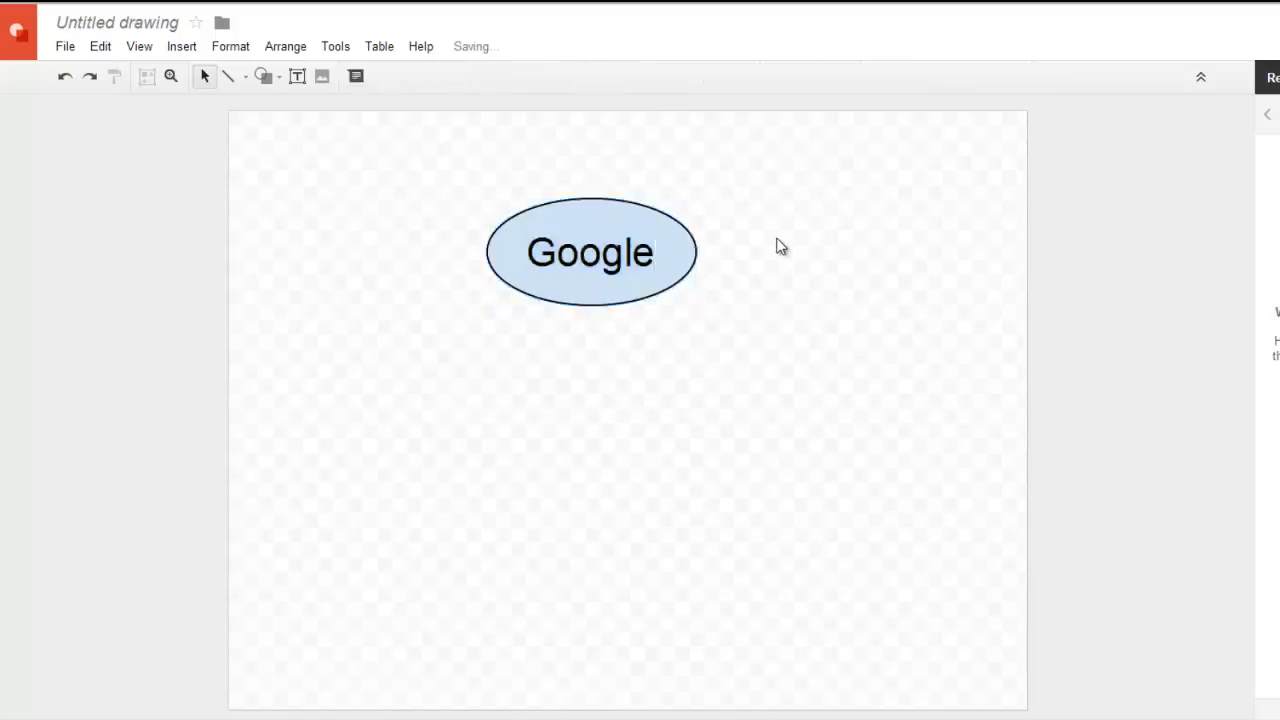
- Centre the 'Google' text inside the oval
{"action": "left_click", "coordinate": [663, 246]}
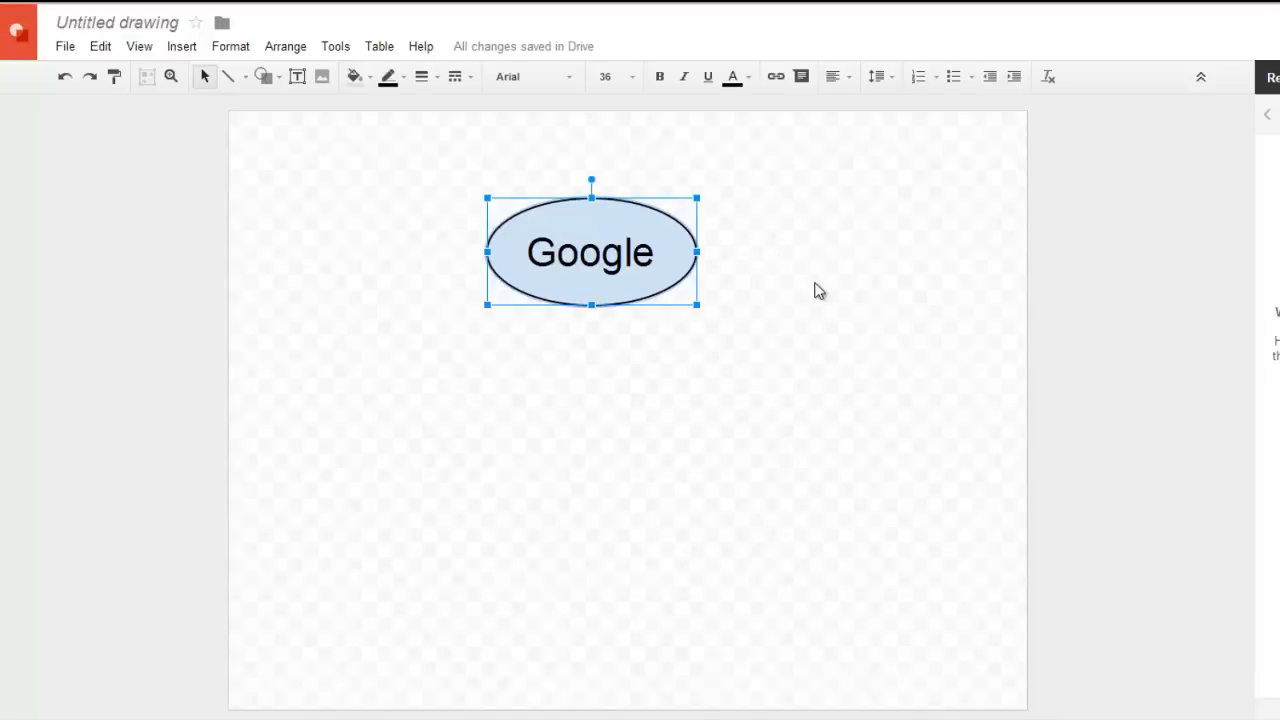
{"action": "left_click", "coordinate": [848, 78]}
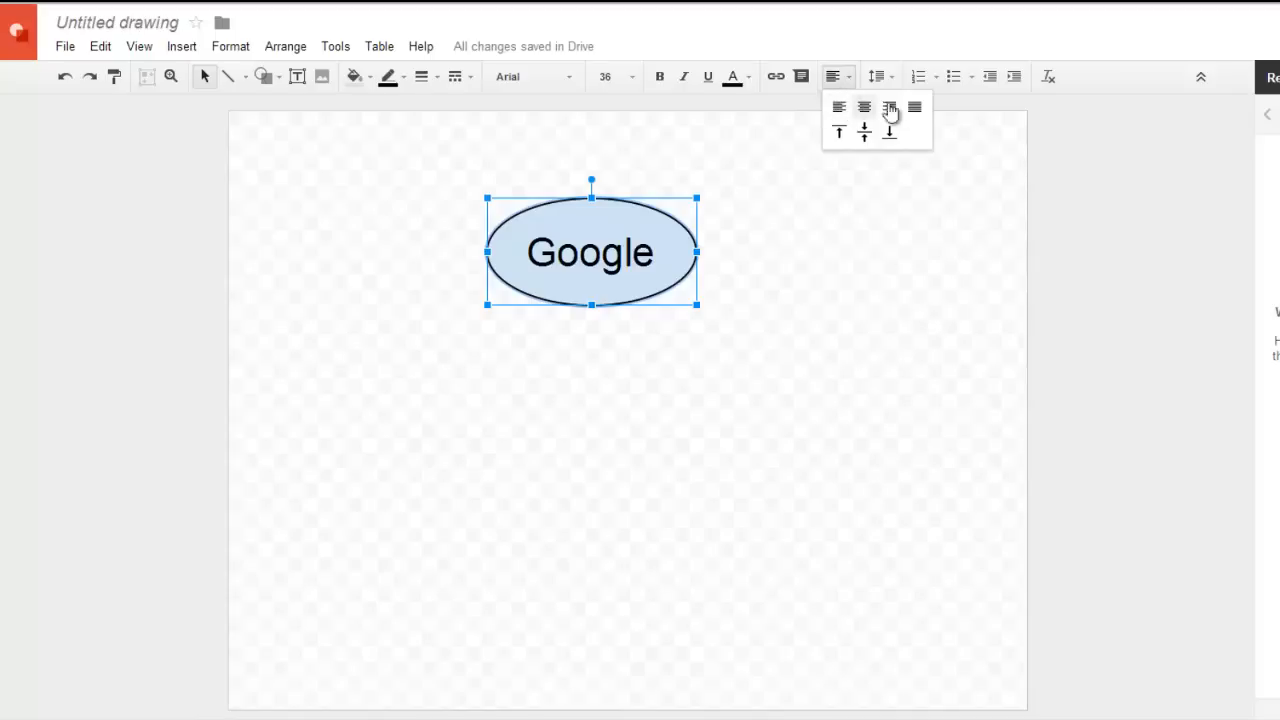
{"action": "left_click", "coordinate": [866, 108]}
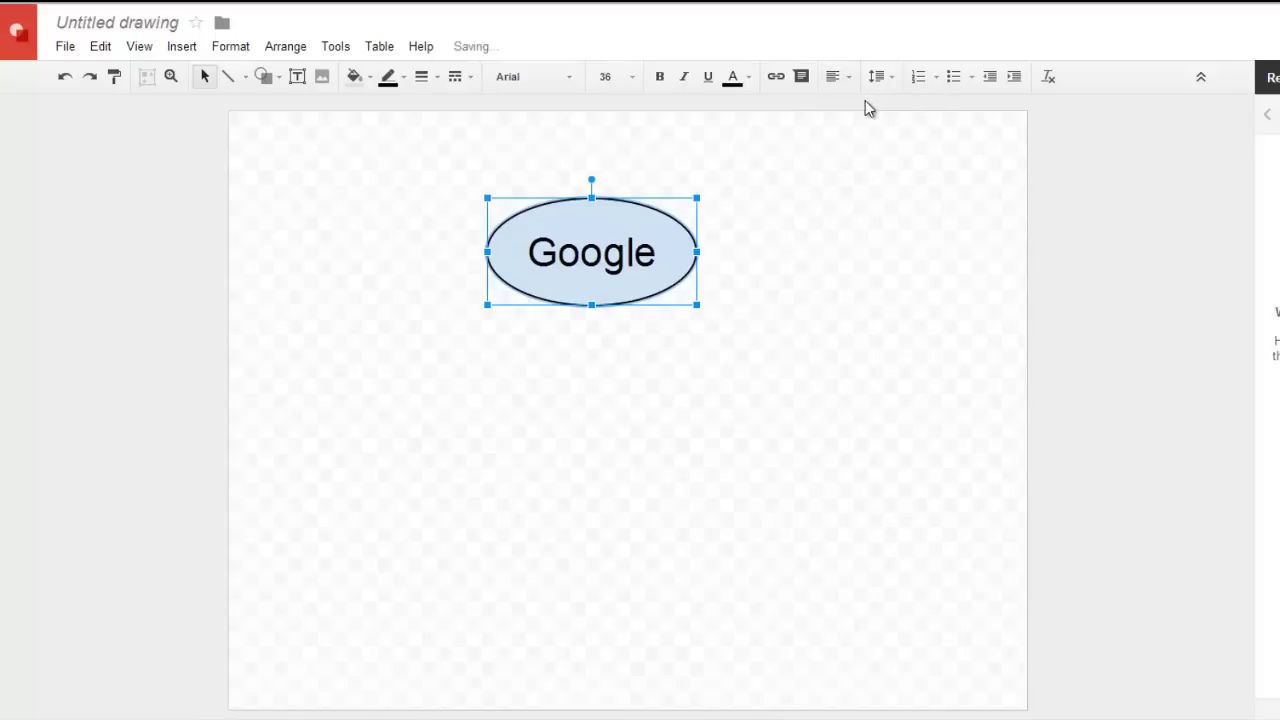
{"action": "left_click", "coordinate": [738, 252]}
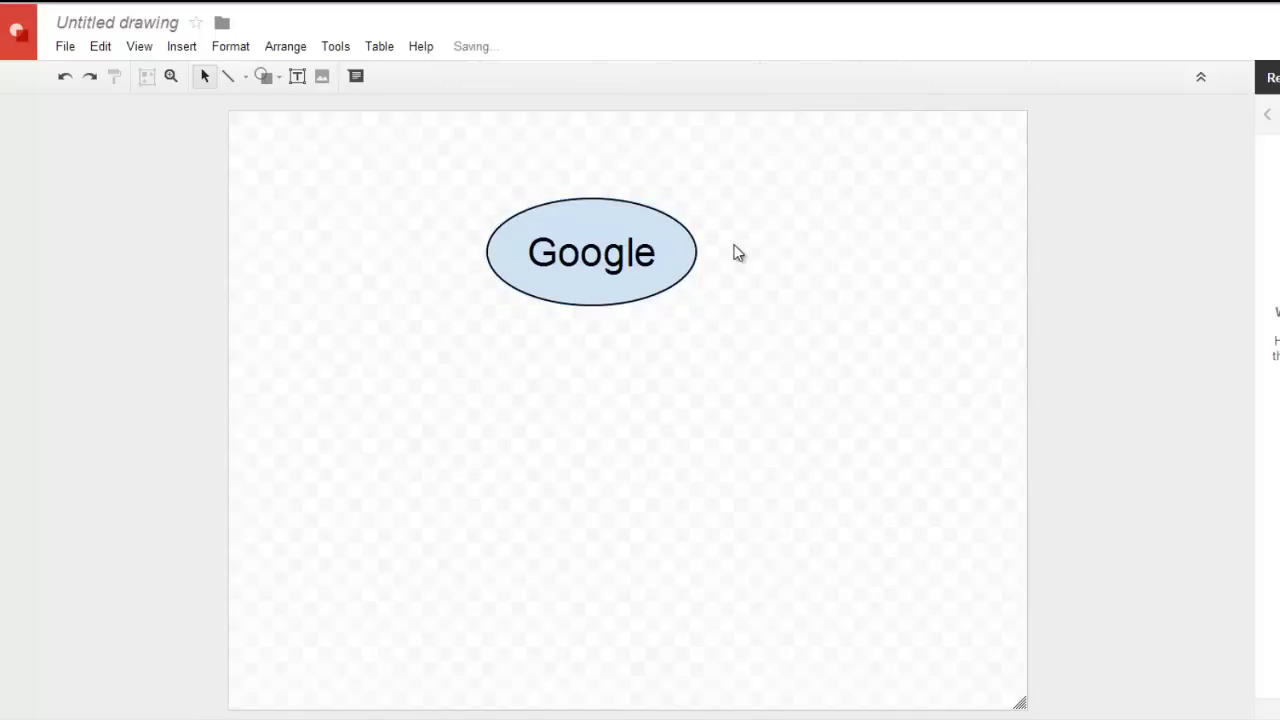
- Copy the Google oval and paste a duplicate via the Edit menu
{"action": "left_click", "coordinate": [608, 216]}
{"action": "left_click", "coordinate": [100, 46]}
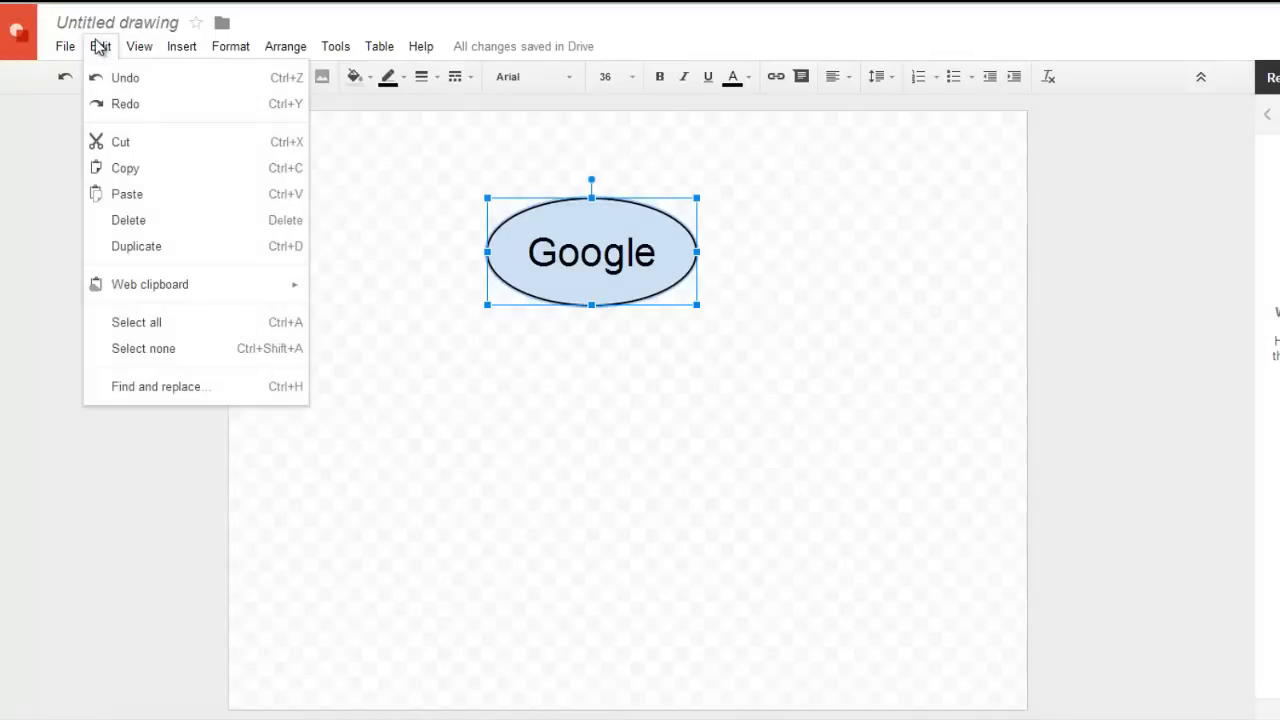
{"action": "left_click", "coordinate": [118, 170]}
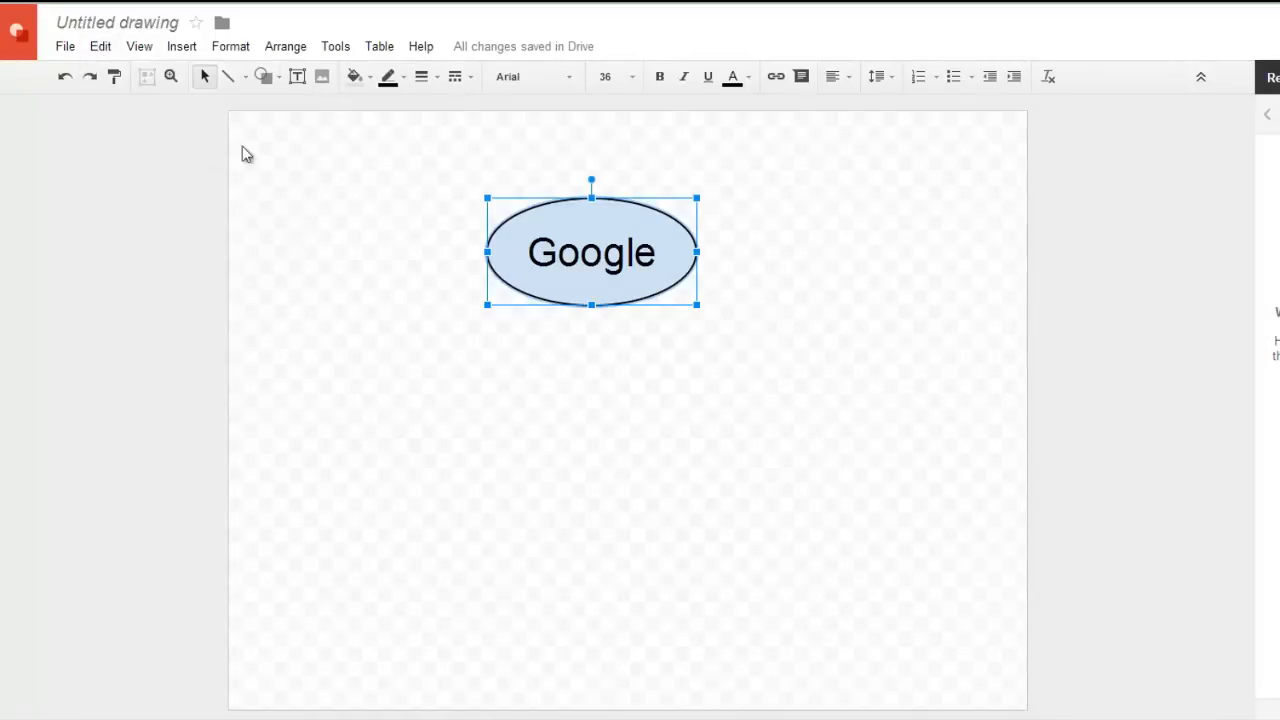
{"action": "left_click", "coordinate": [104, 46]}
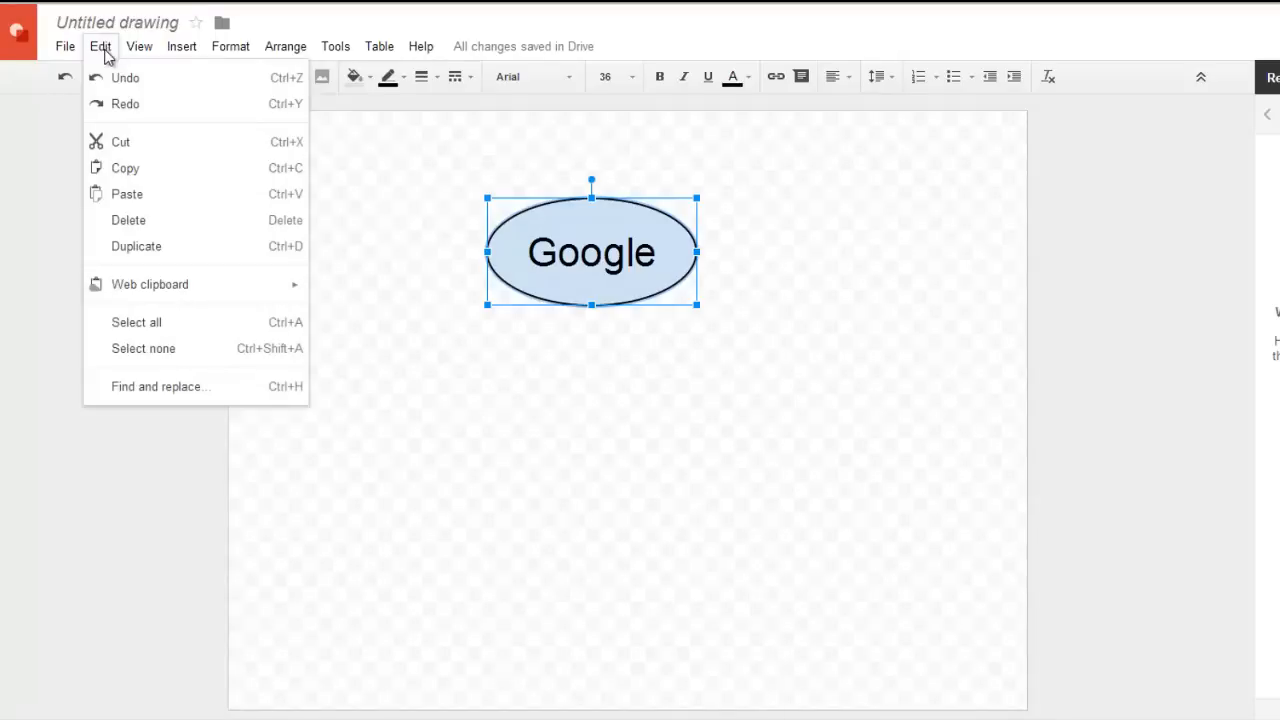
{"action": "left_click", "coordinate": [132, 196]}
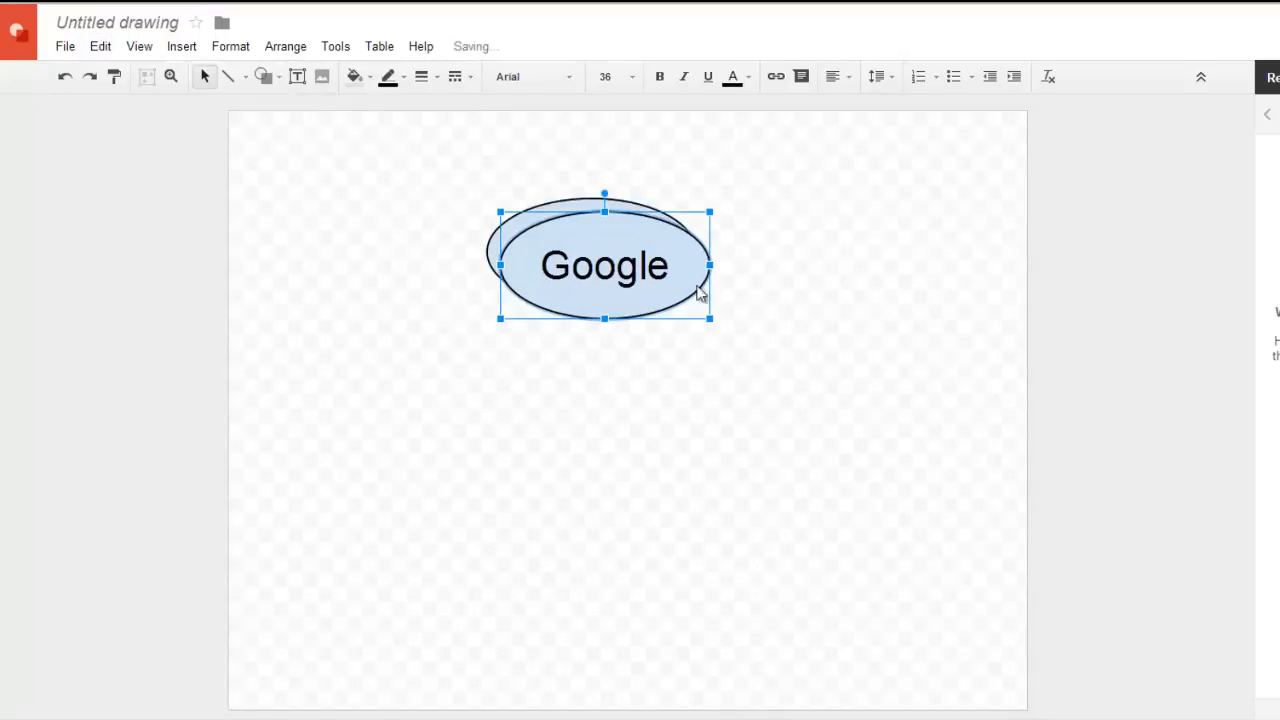
- Move the duplicate oval to the lower right of the canvas
{"action": "mouse_move", "coordinate": [596, 228]}
{"action": "left_mouse_down"}
{"action": "mouse_move", "coordinate": [780, 349]}
{"action": "mouse_move", "coordinate": [800, 397]}
{"action": "left_mouse_up"}
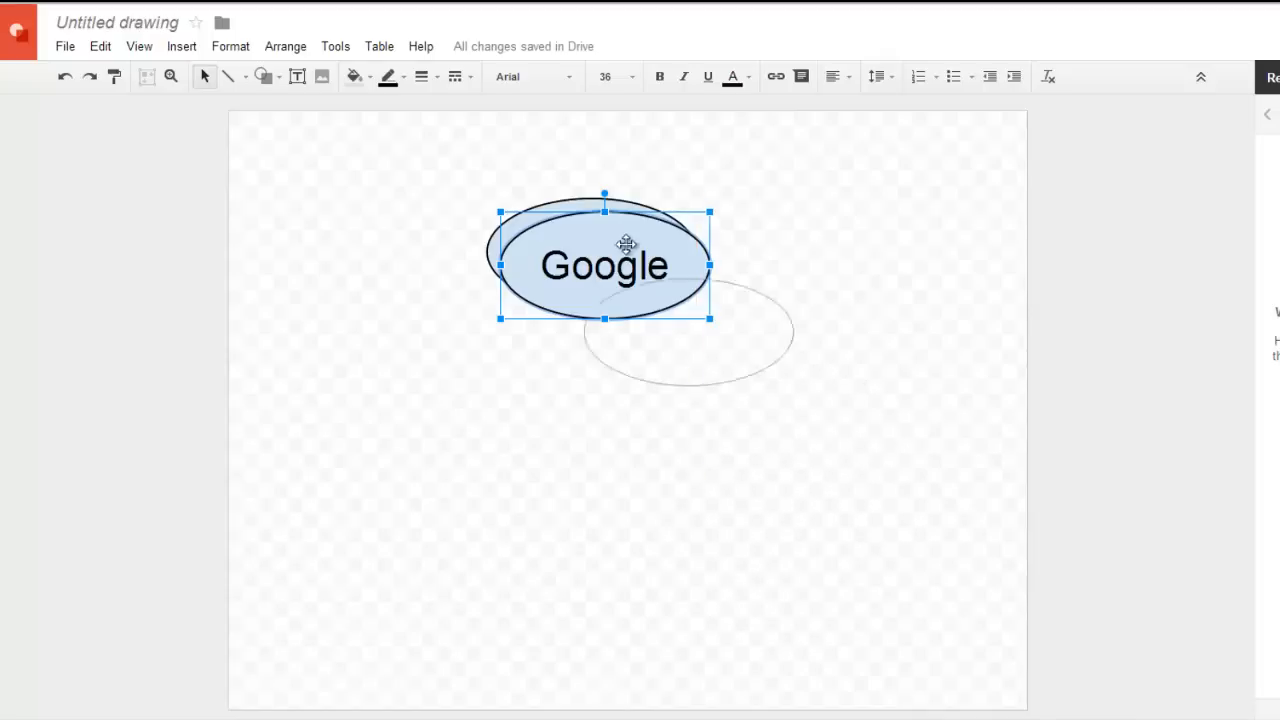
{"action": "left_click_drag", "start_coordinate": [800, 397], "coordinate": [612, 245]}
{"action": "left_click", "coordinate": [818, 210]}
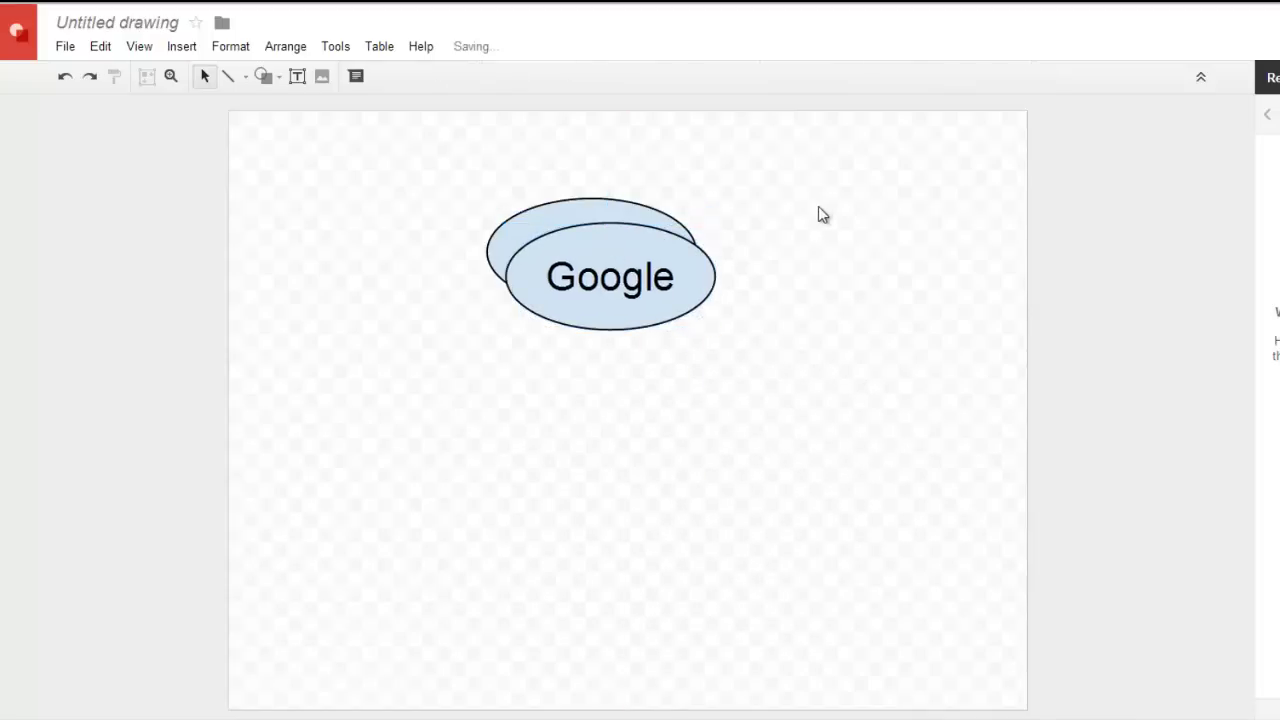
{"action": "left_click", "coordinate": [632, 250]}
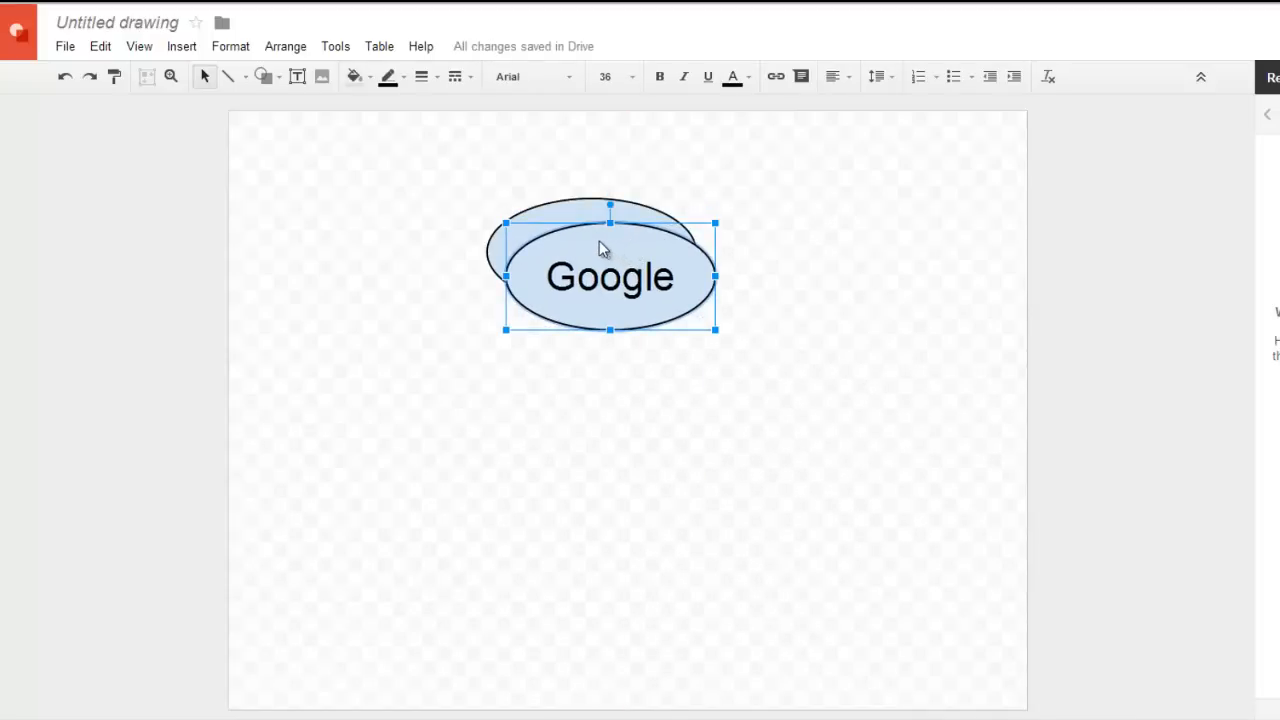
{"action": "mouse_move", "coordinate": [603, 245]}
{"action": "left_mouse_down"}
{"action": "mouse_move", "coordinate": [703, 297]}
{"action": "mouse_move", "coordinate": [806, 425]}
{"action": "left_mouse_up"}
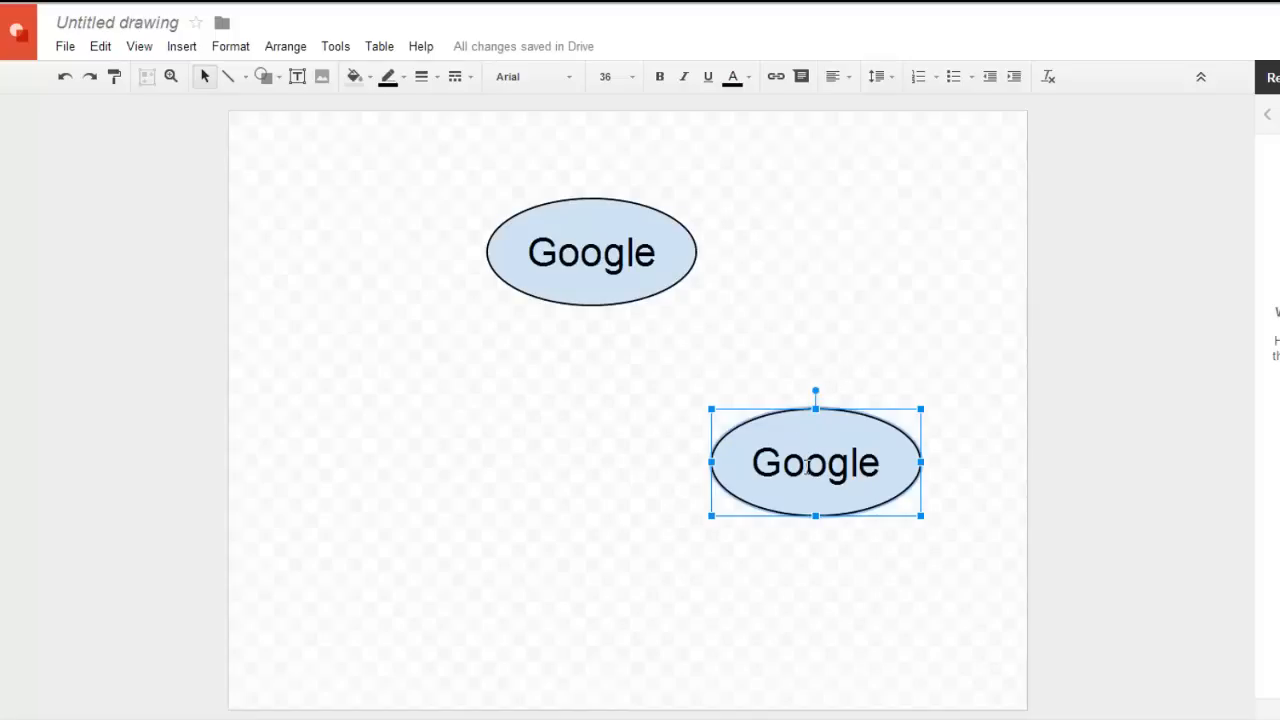
- Relabel the lower-right oval from 'Google' to 'Cloud'
{"action": "double_click", "coordinate": [806, 462]}
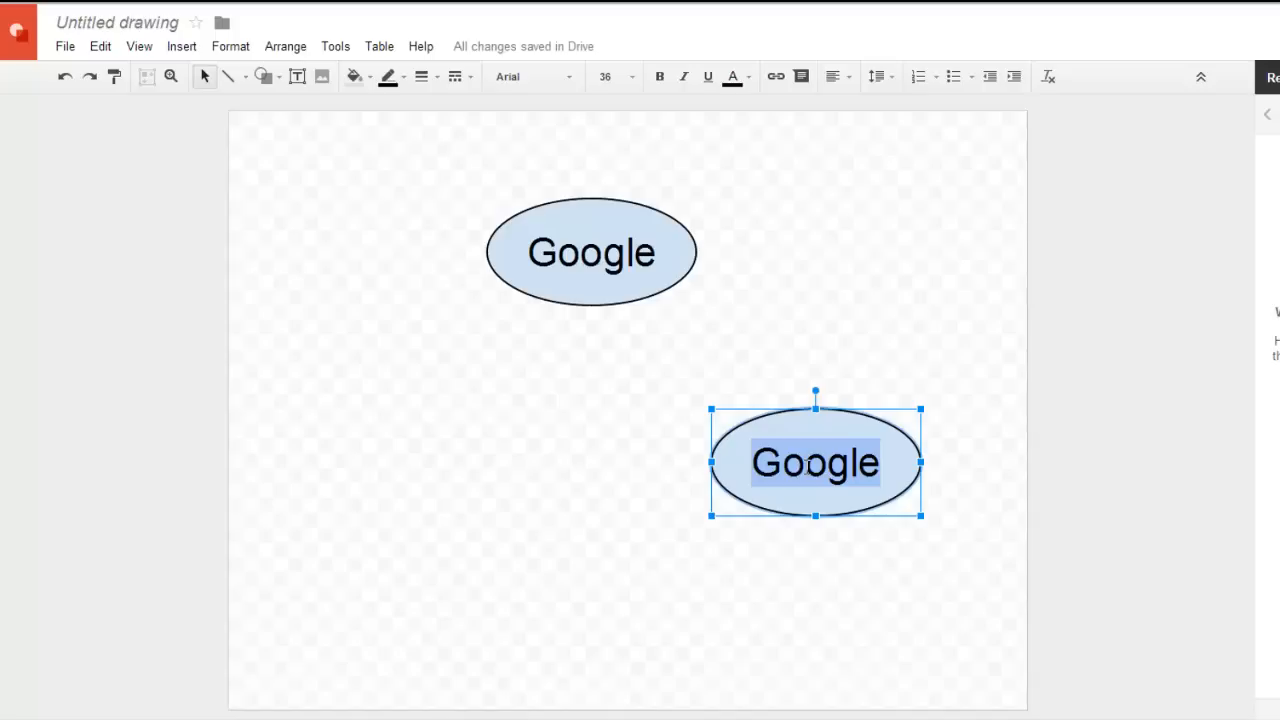
{"action": "type", "text": "Cloud"}
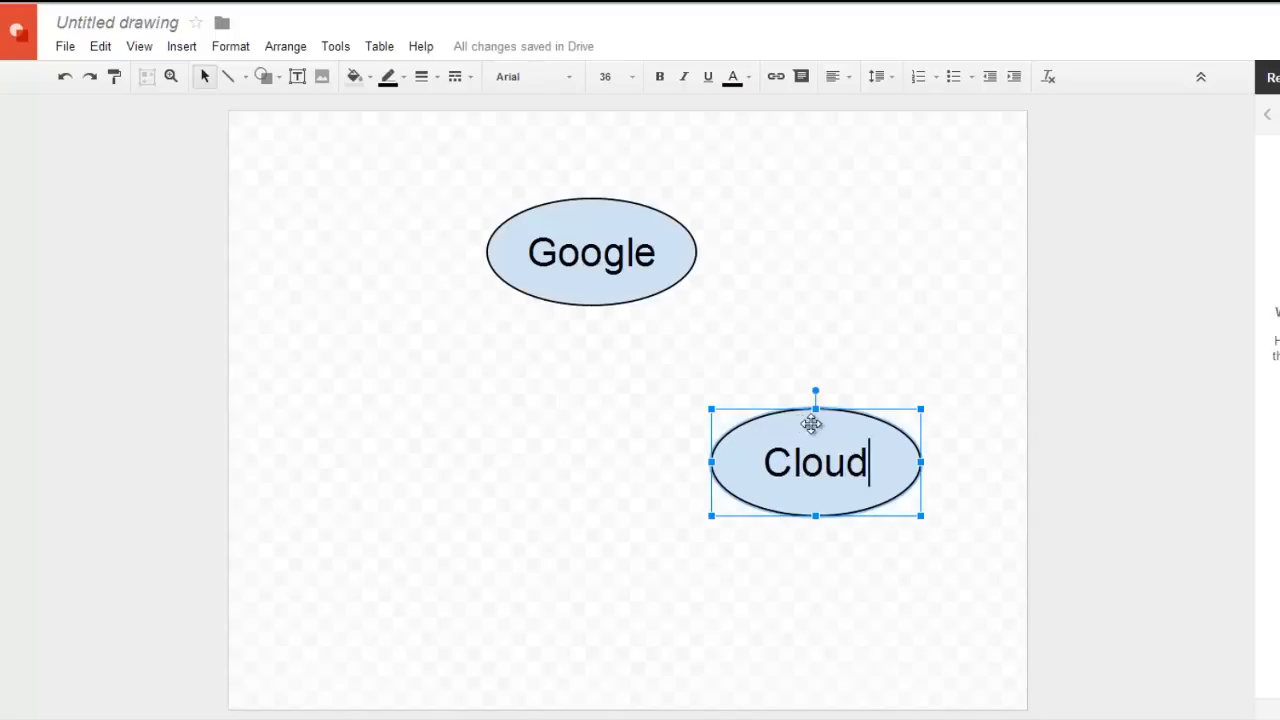
{"action": "left_click", "coordinate": [796, 352]}
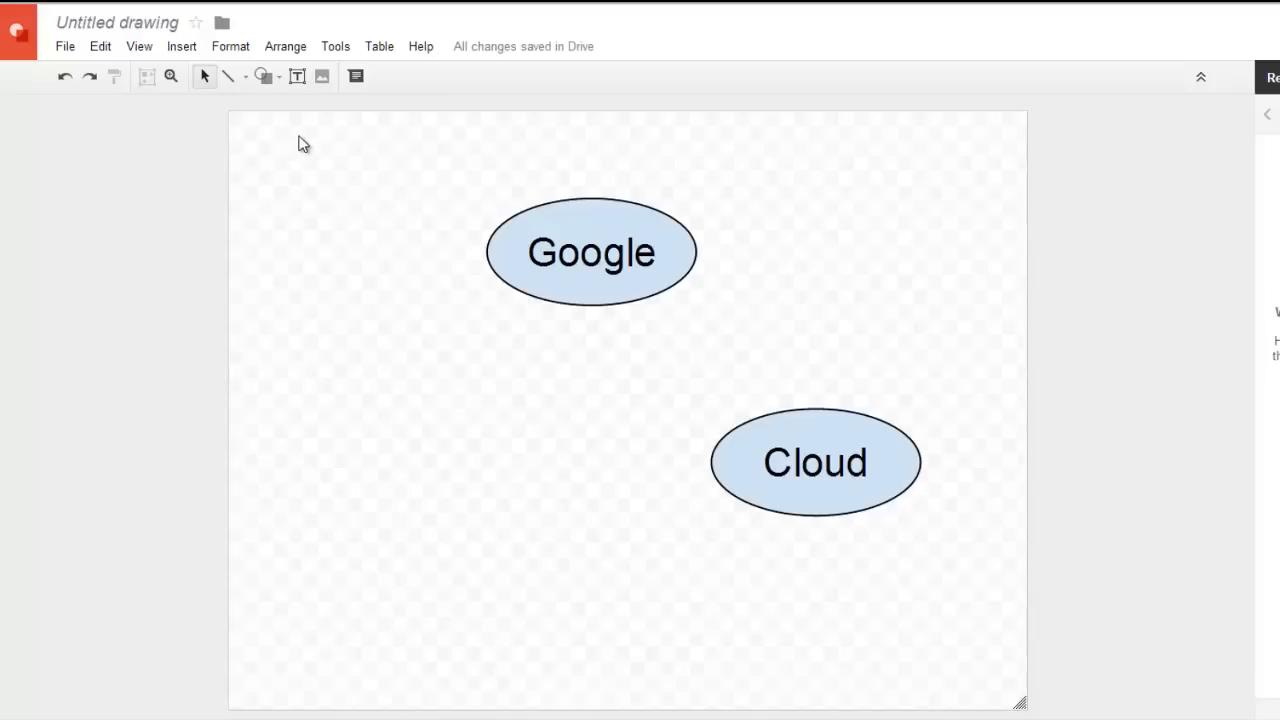
- Draw a Left-Right double-headed block arrow between the Google and Cloud ovals
{"action": "left_click", "coordinate": [265, 77]}
{"action": "mouse_move", "coordinate": [299, 134]}
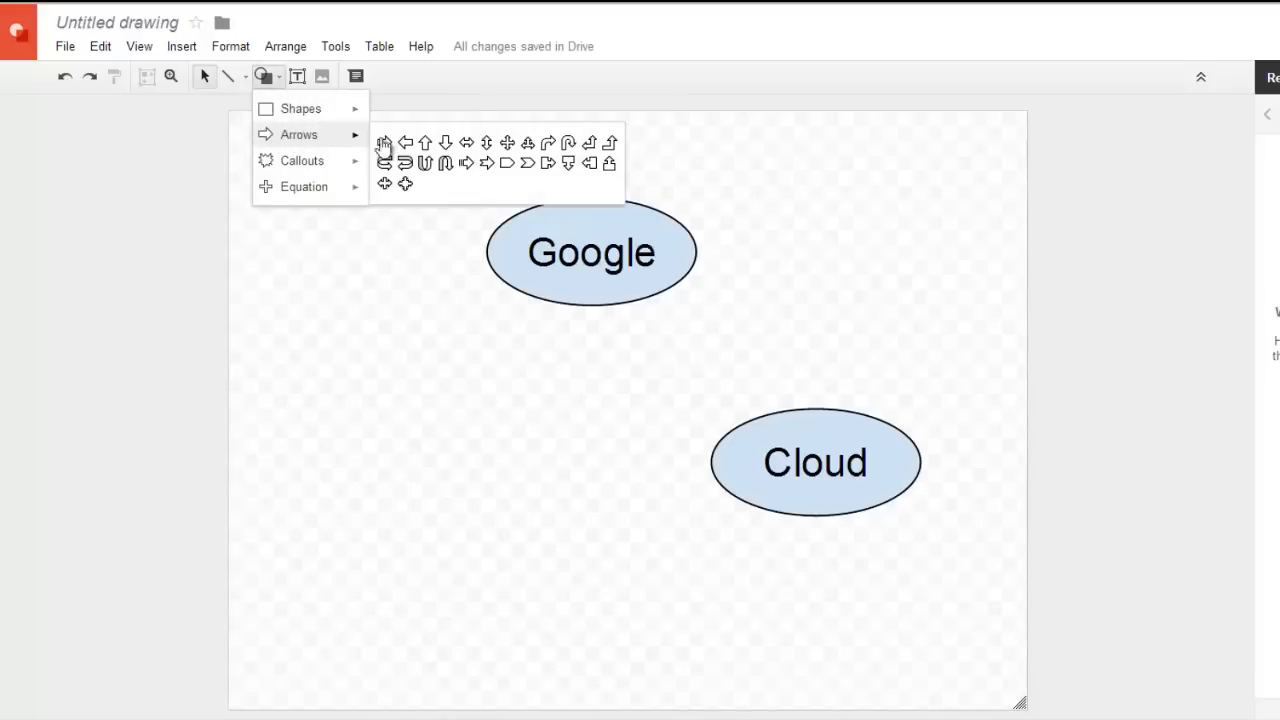
{"action": "left_click", "coordinate": [467, 144]}
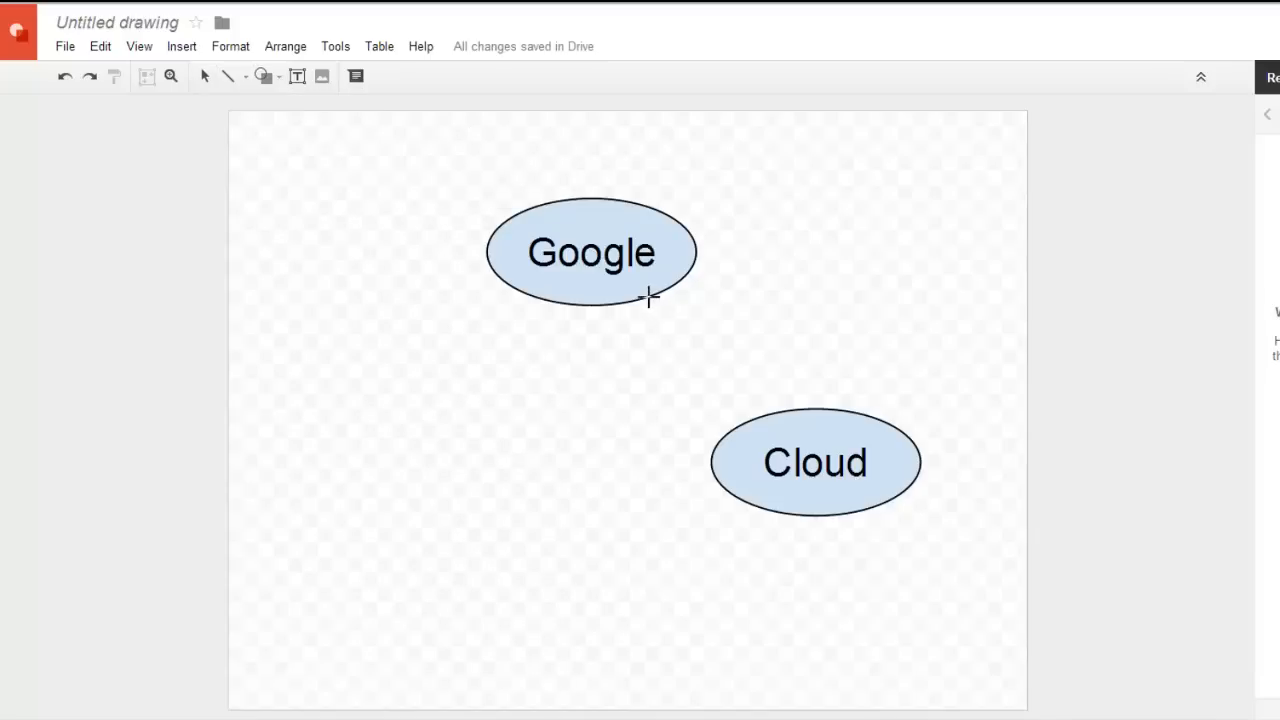
{"action": "mouse_move", "coordinate": [652, 298]}
{"action": "left_mouse_down"}
{"action": "mouse_move", "coordinate": [820, 367]}
{"action": "mouse_move", "coordinate": [936, 370]}
{"action": "left_mouse_up"}
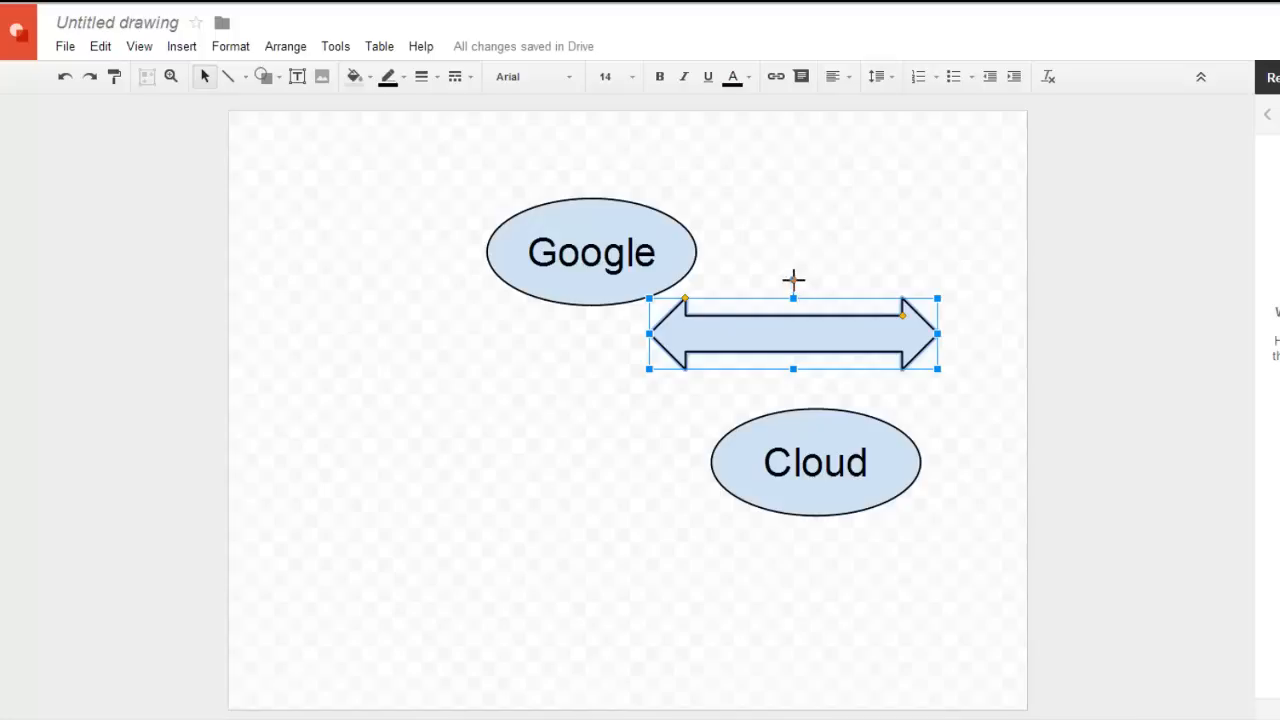
- Rotate the arrow diagonally and position it to link Google and Cloud
{"action": "left_click_drag", "start_coordinate": [794, 281], "coordinate": [804, 295]}
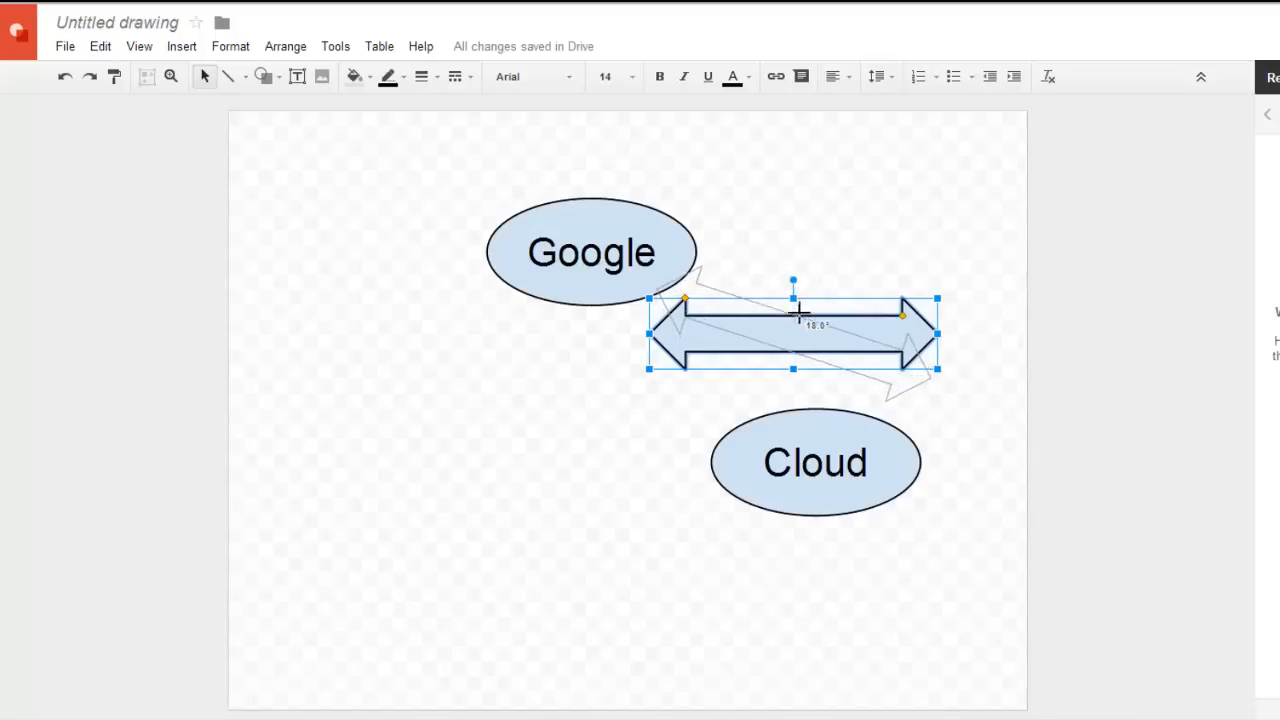
{"action": "mouse_move", "coordinate": [804, 295]}
{"action": "left_mouse_down"}
{"action": "mouse_move", "coordinate": [820, 308]}
{"action": "mouse_move", "coordinate": [765, 360]}
{"action": "left_mouse_up"}
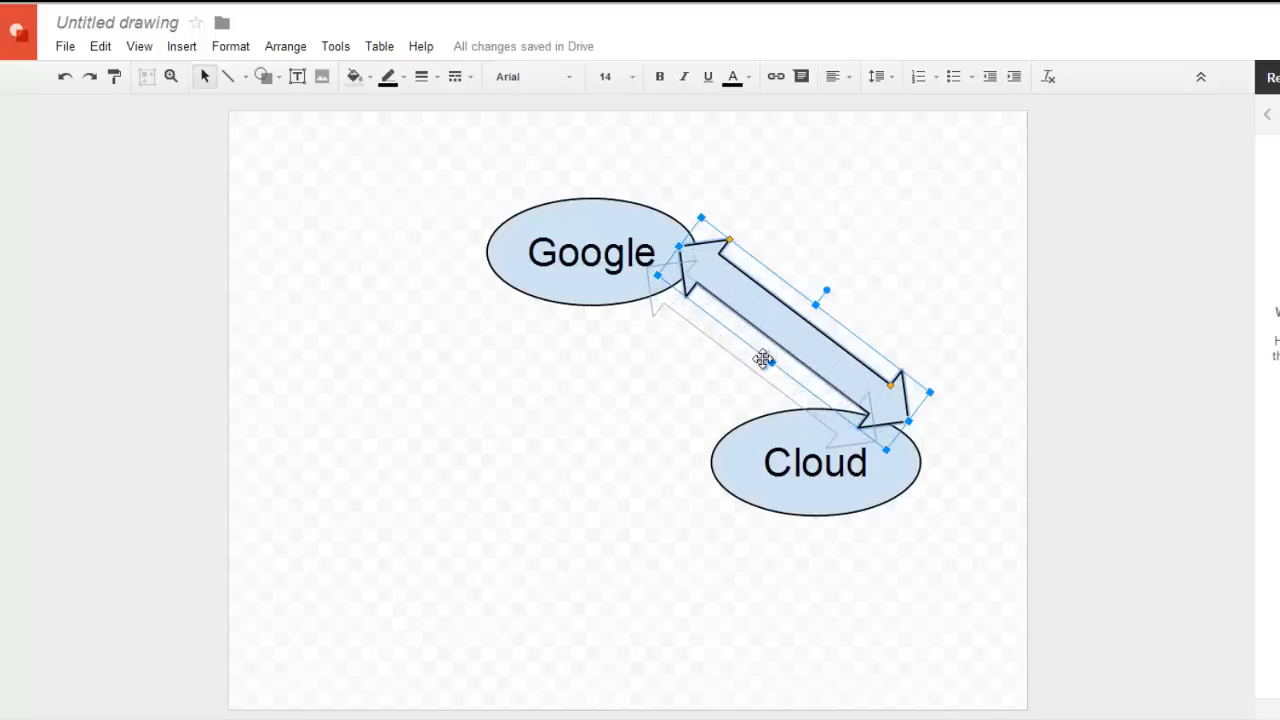
{"action": "left_click_drag", "start_coordinate": [765, 360], "coordinate": [762, 358]}
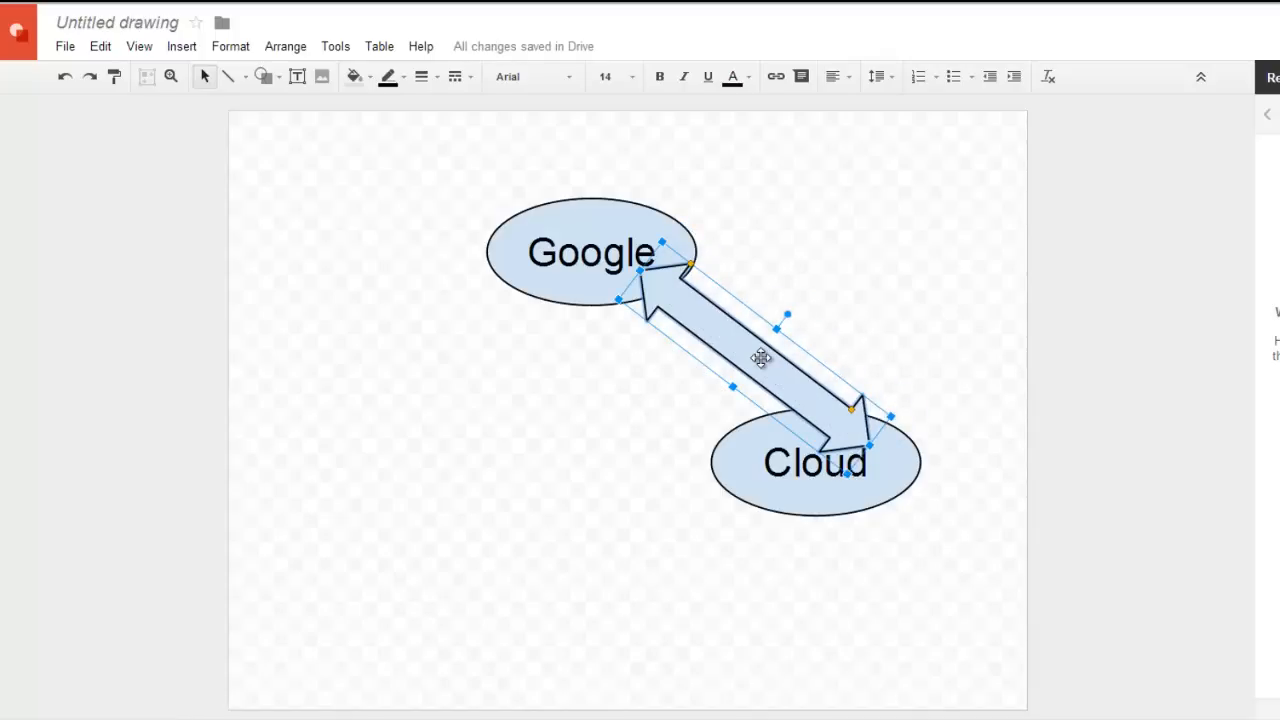
- Give the arrow the label 'lives in the' and centre it
{"action": "key", "text": "Return"}
{"action": "type", "text": "lives in the"}
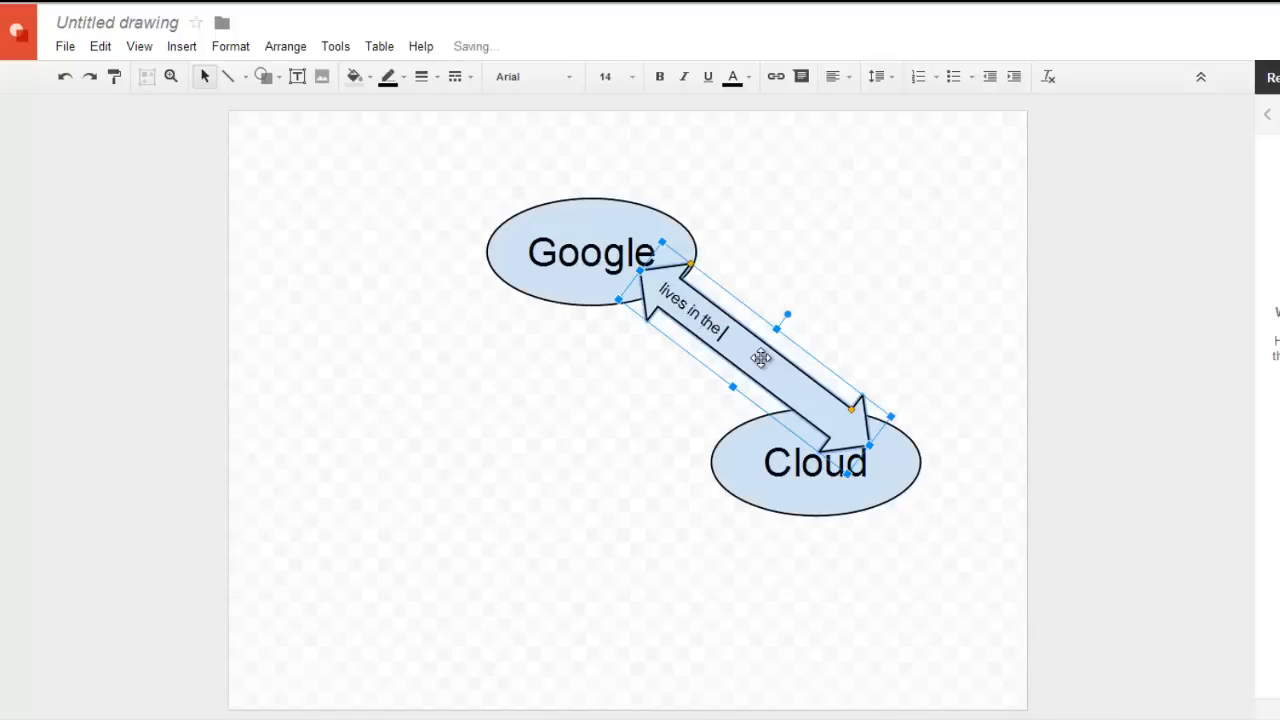
{"action": "left_click", "coordinate": [814, 234]}
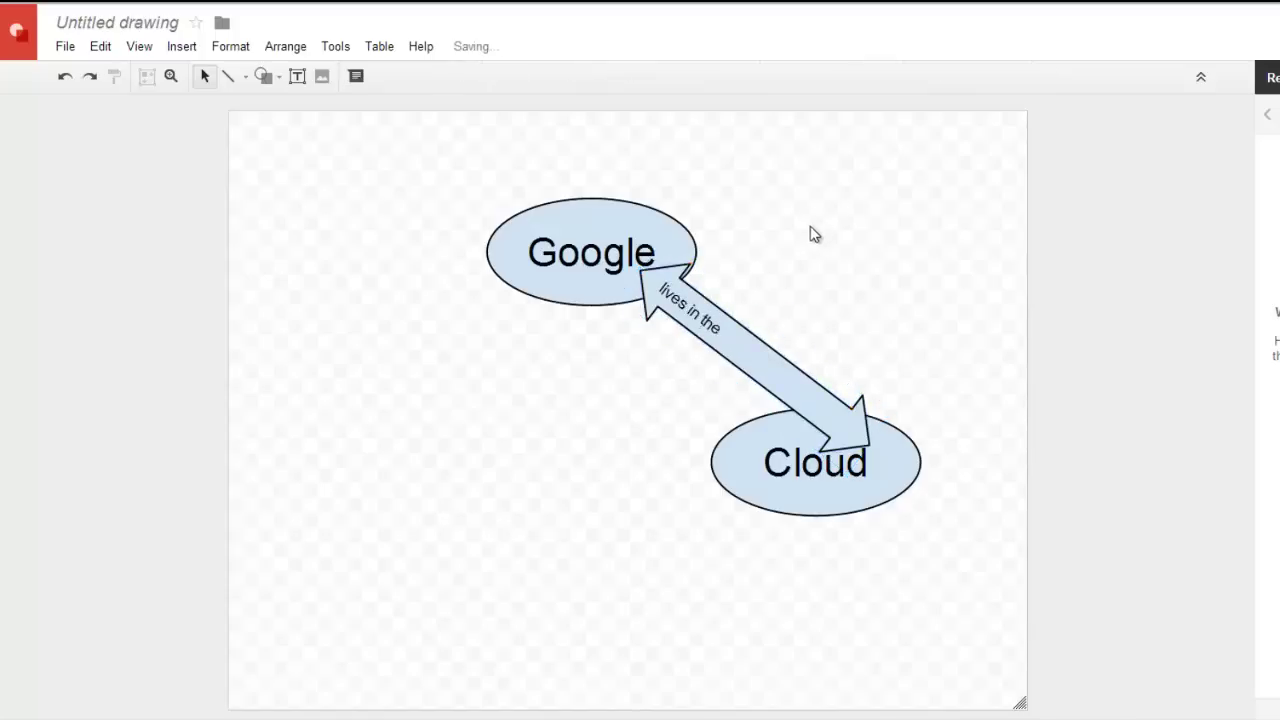
{"action": "left_click", "coordinate": [724, 325]}
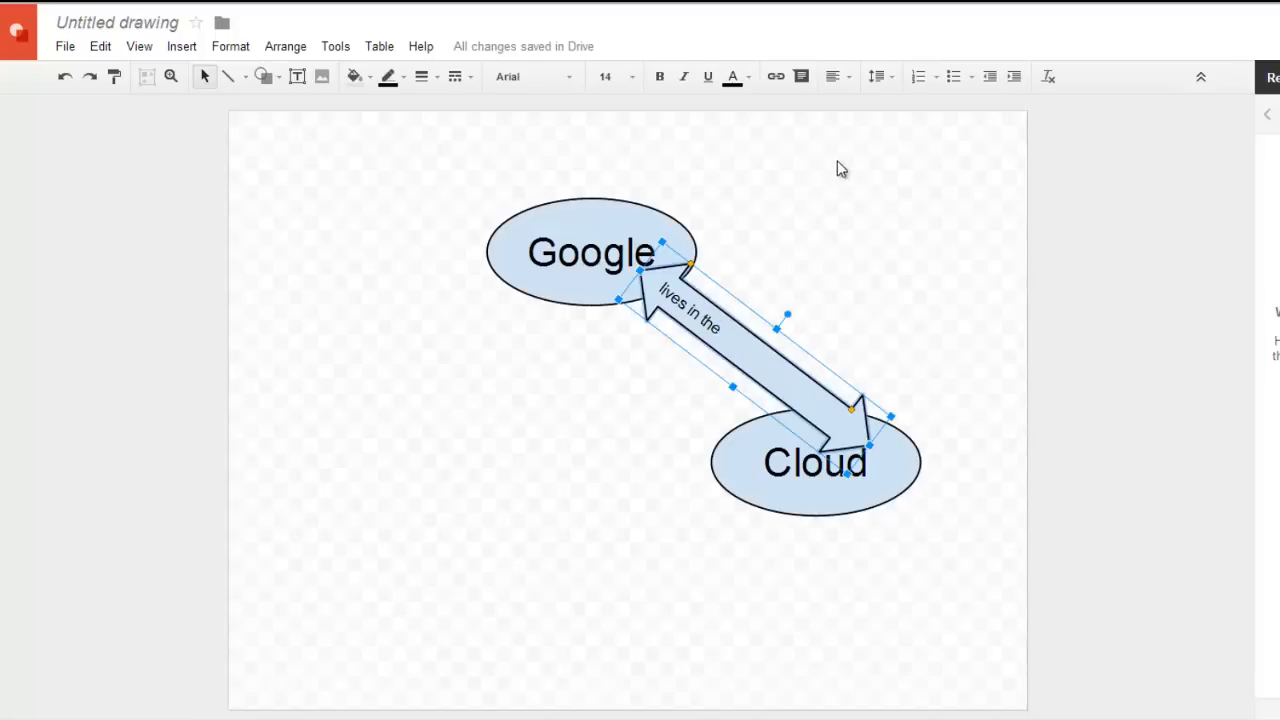
{"action": "double_click", "coordinate": [697, 313]}
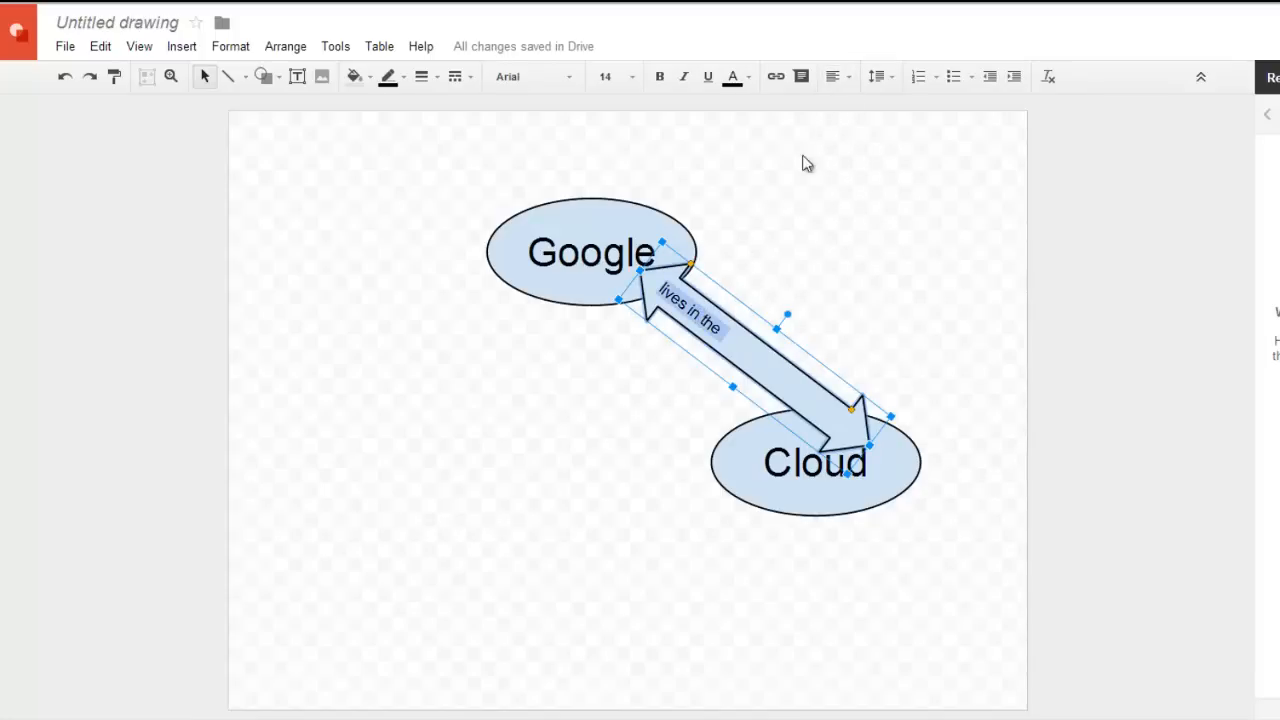
{"action": "left_click", "coordinate": [840, 76]}
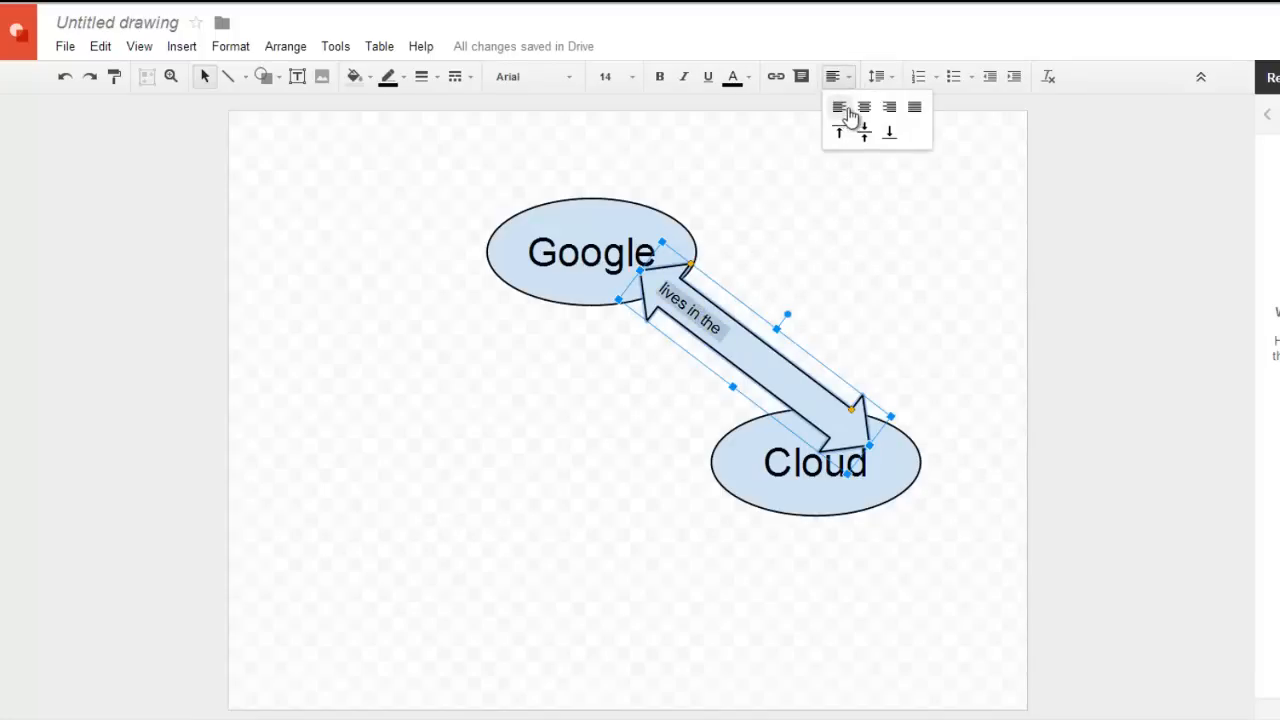
{"action": "left_click", "coordinate": [864, 108]}
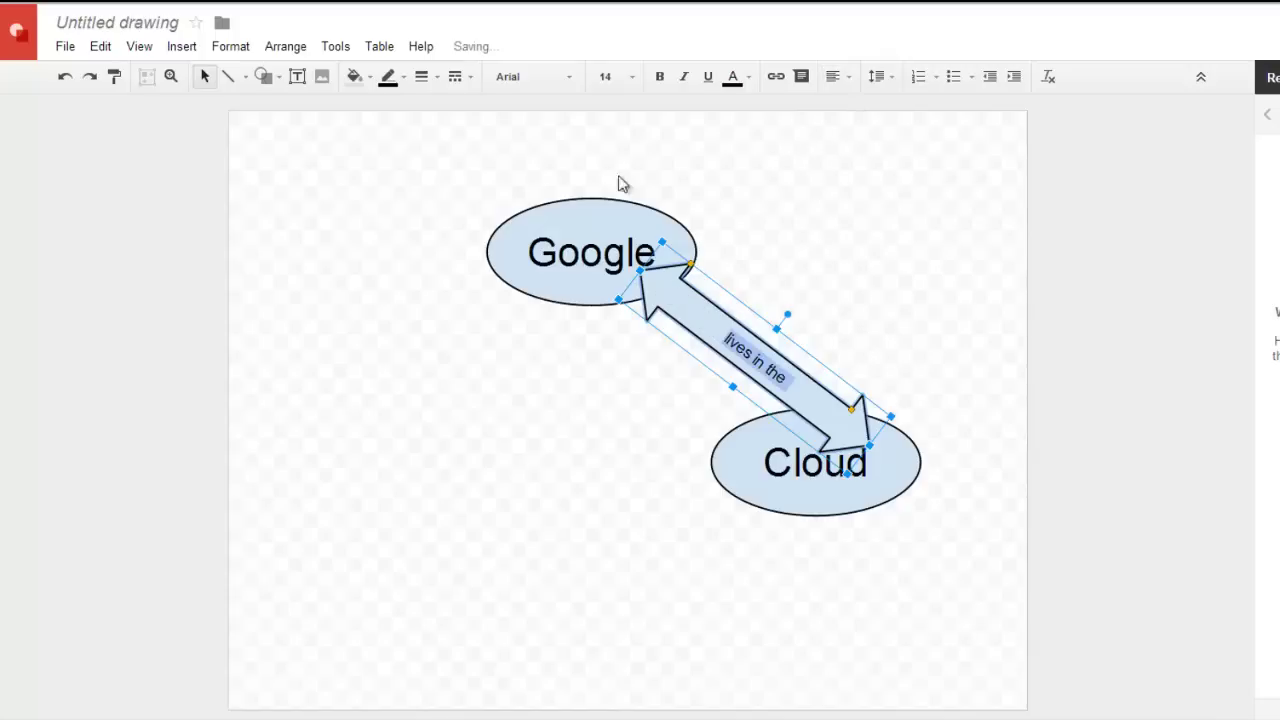
- Enlarge the arrow's label to font size 30
{"action": "left_click", "coordinate": [631, 78]}
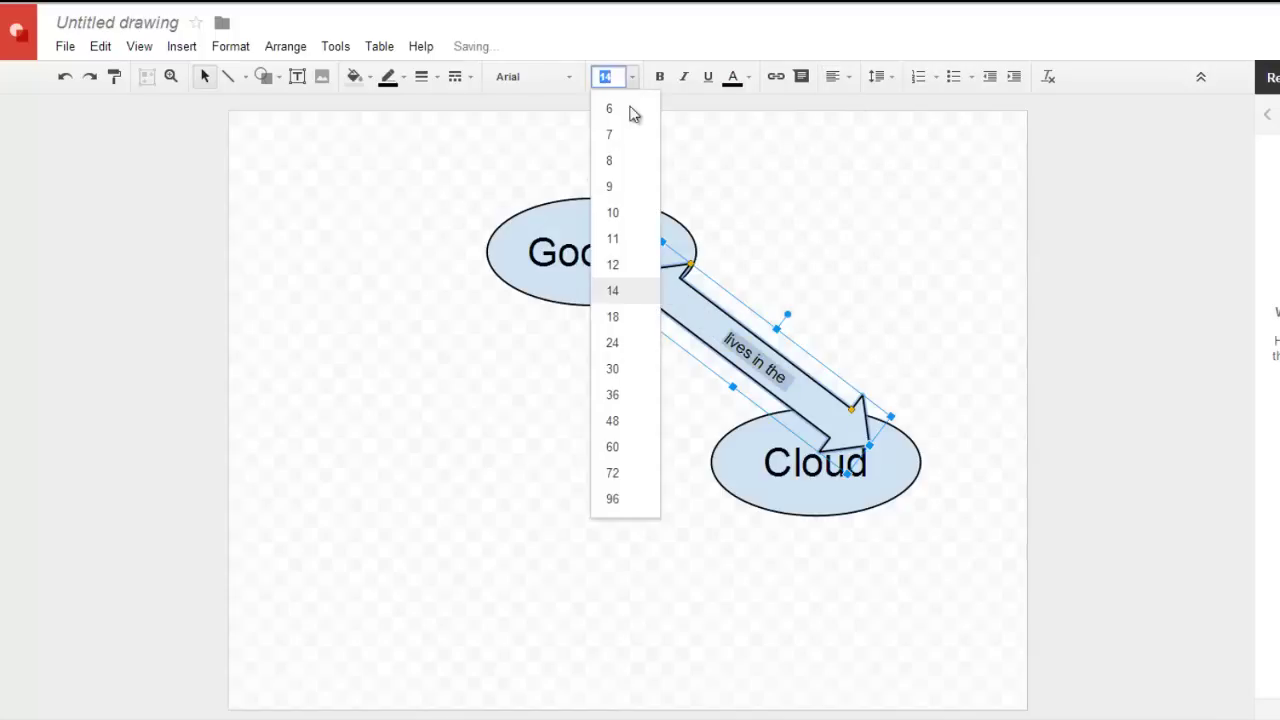
{"action": "left_click", "coordinate": [614, 372]}
{"action": "left_click", "coordinate": [866, 282]}
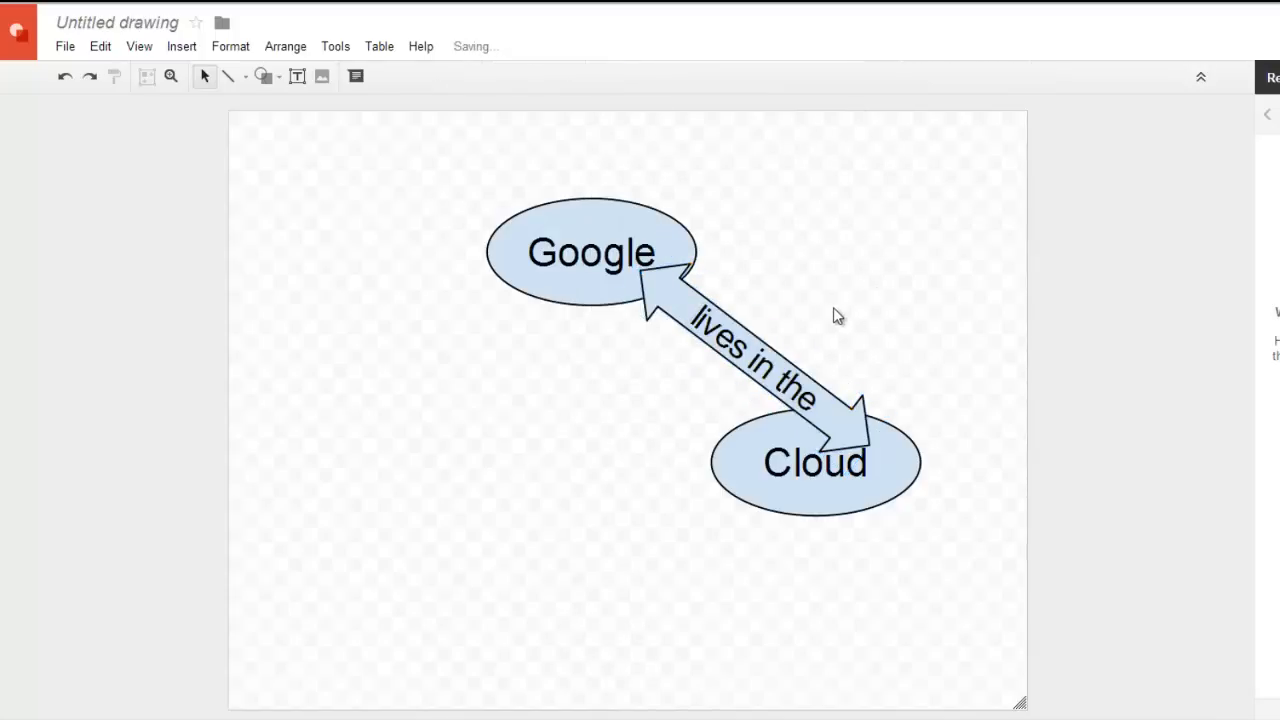
- Duplicate the Cloud oval and place the copy at the lower left
{"action": "left_click", "coordinate": [756, 438]}
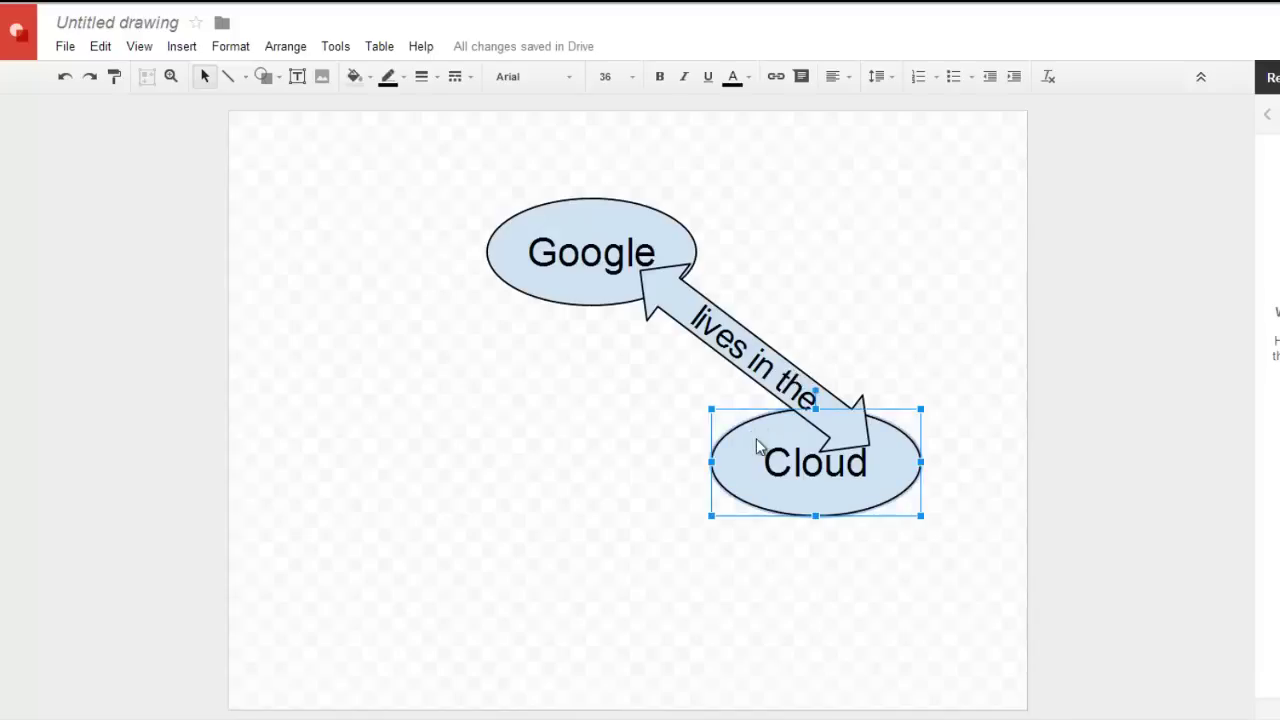
{"action": "left_click", "coordinate": [100, 46]}
{"action": "left_click", "coordinate": [114, 168]}
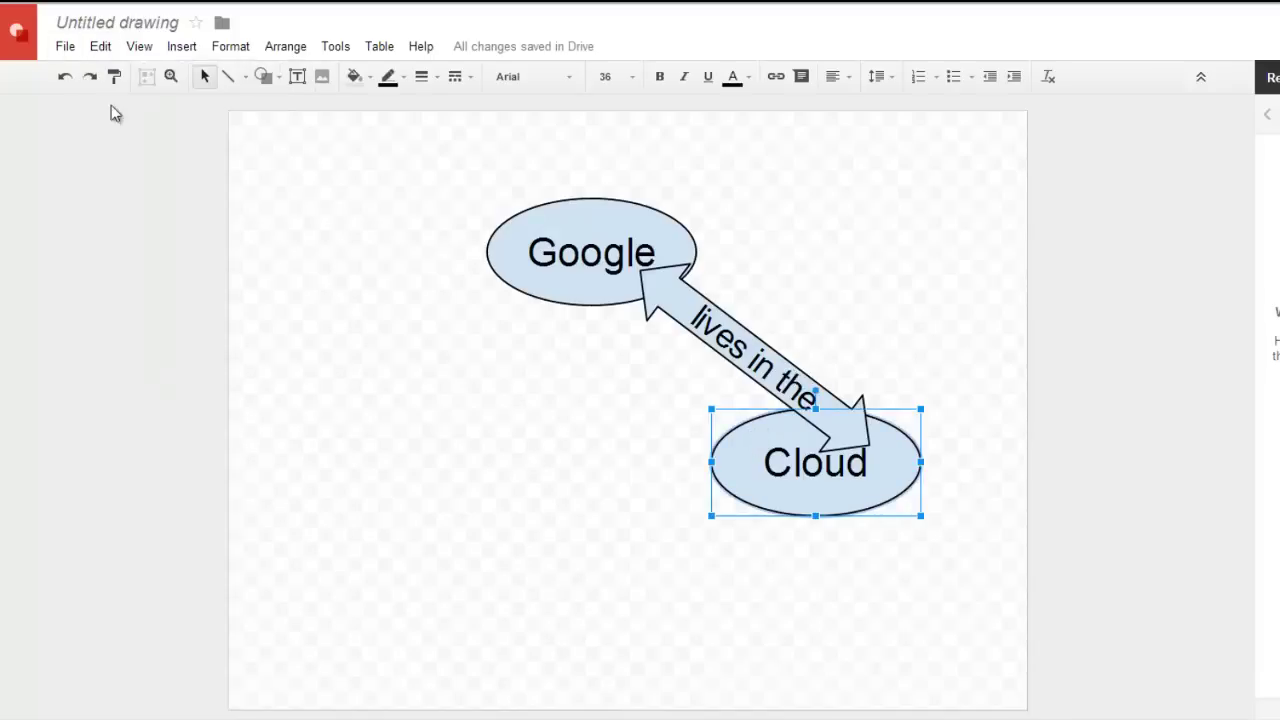
{"action": "left_click", "coordinate": [100, 46]}
{"action": "left_click", "coordinate": [130, 200]}
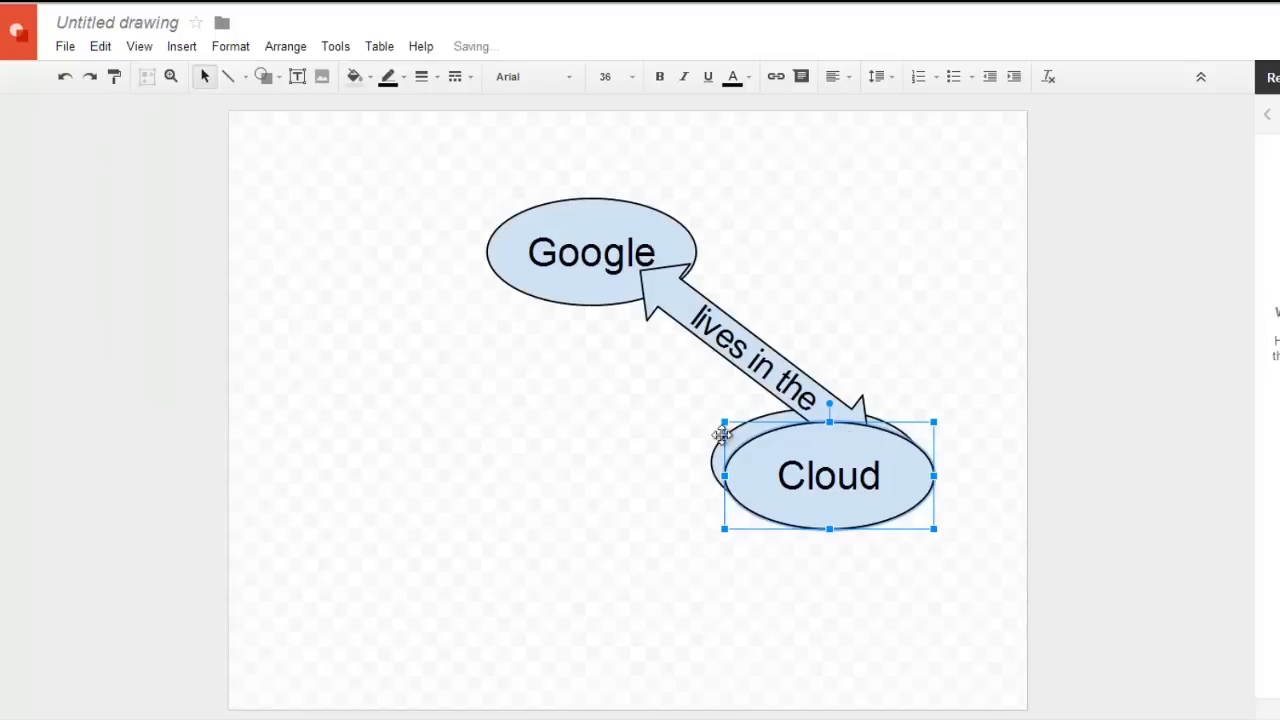
{"action": "left_click_drag", "start_coordinate": [722, 432], "coordinate": [430, 434]}
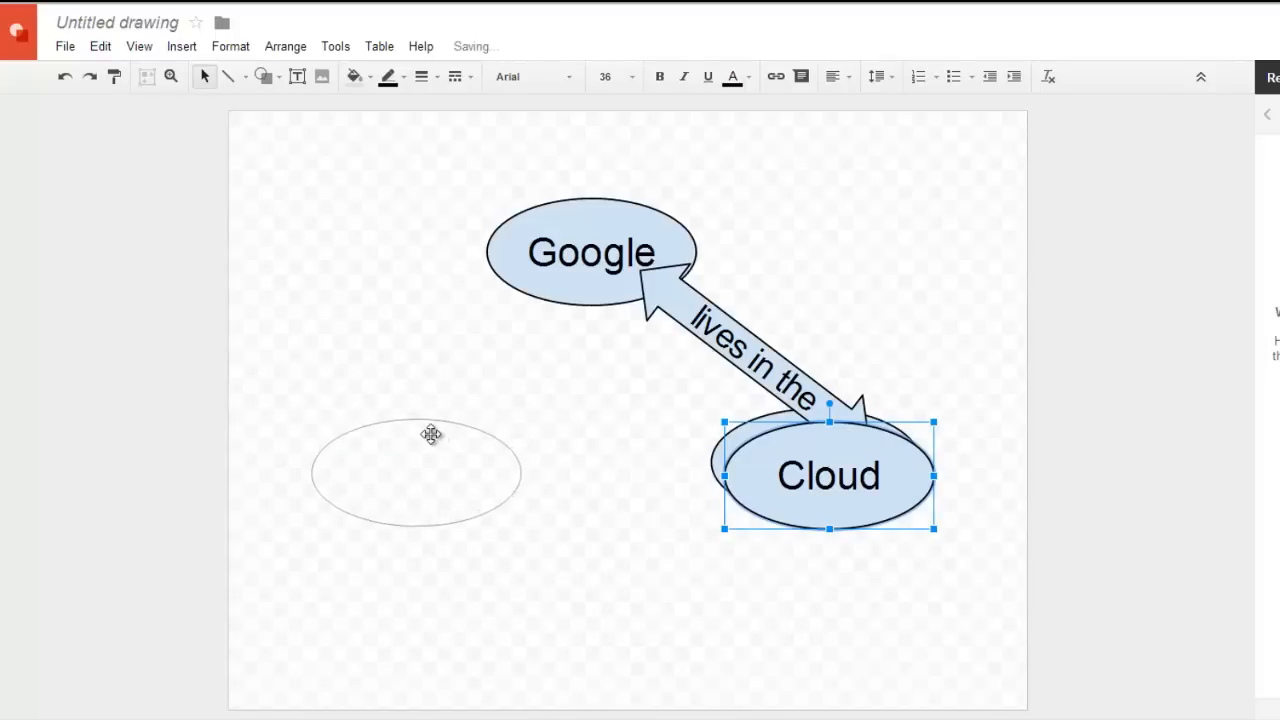
{"action": "left_click_drag", "start_coordinate": [430, 434], "coordinate": [430, 436]}
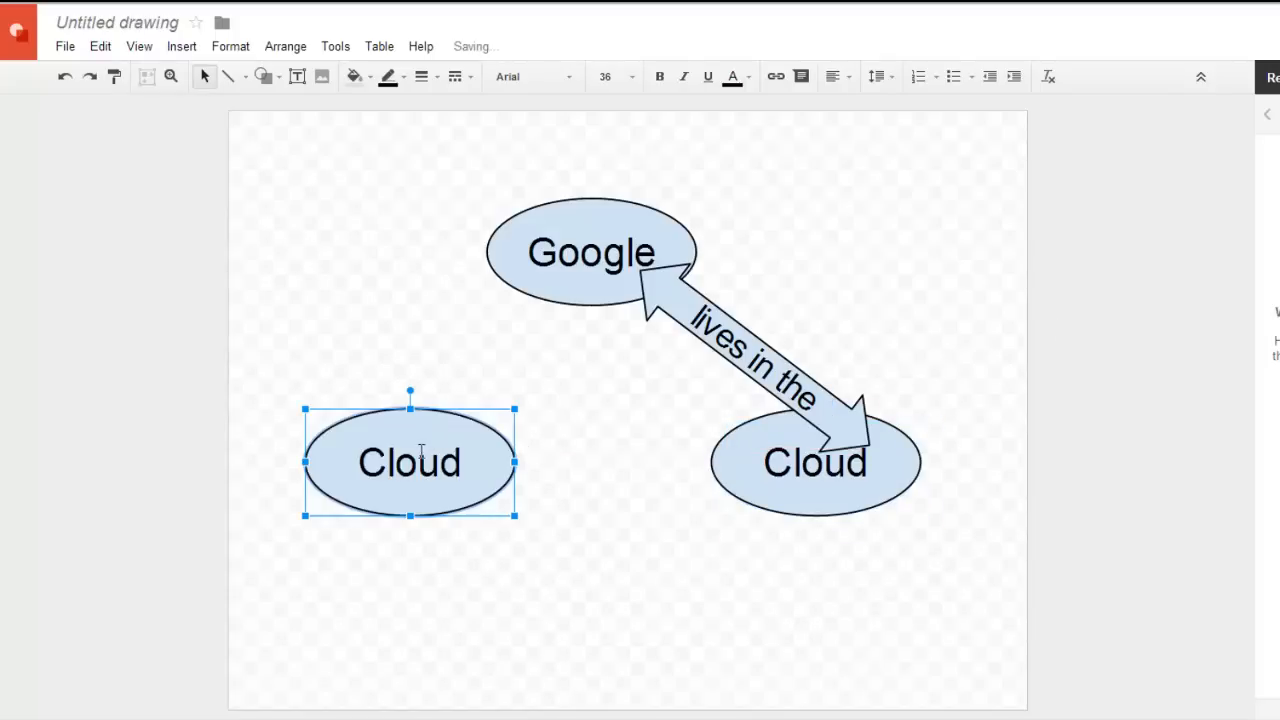
- Relabel the lower-left oval from 'Cloud' to 'Cost'
{"action": "double_click", "coordinate": [398, 462]}
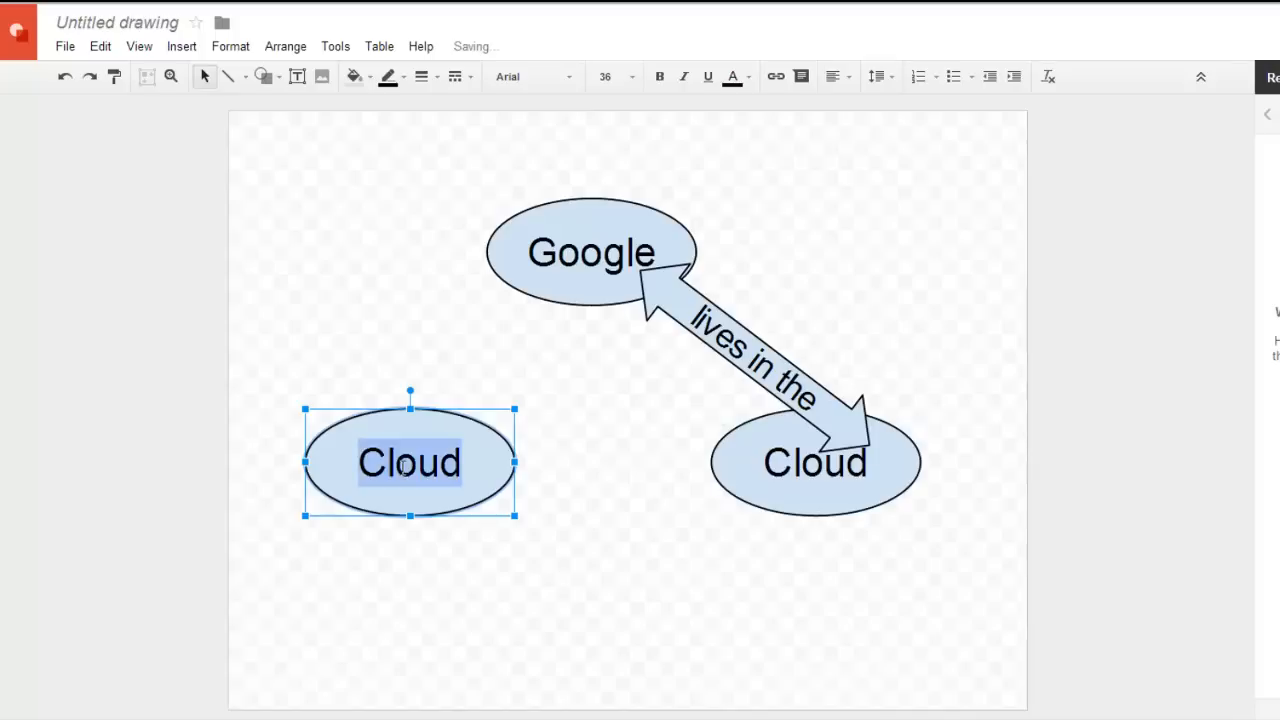
{"action": "type", "text": "Co"}
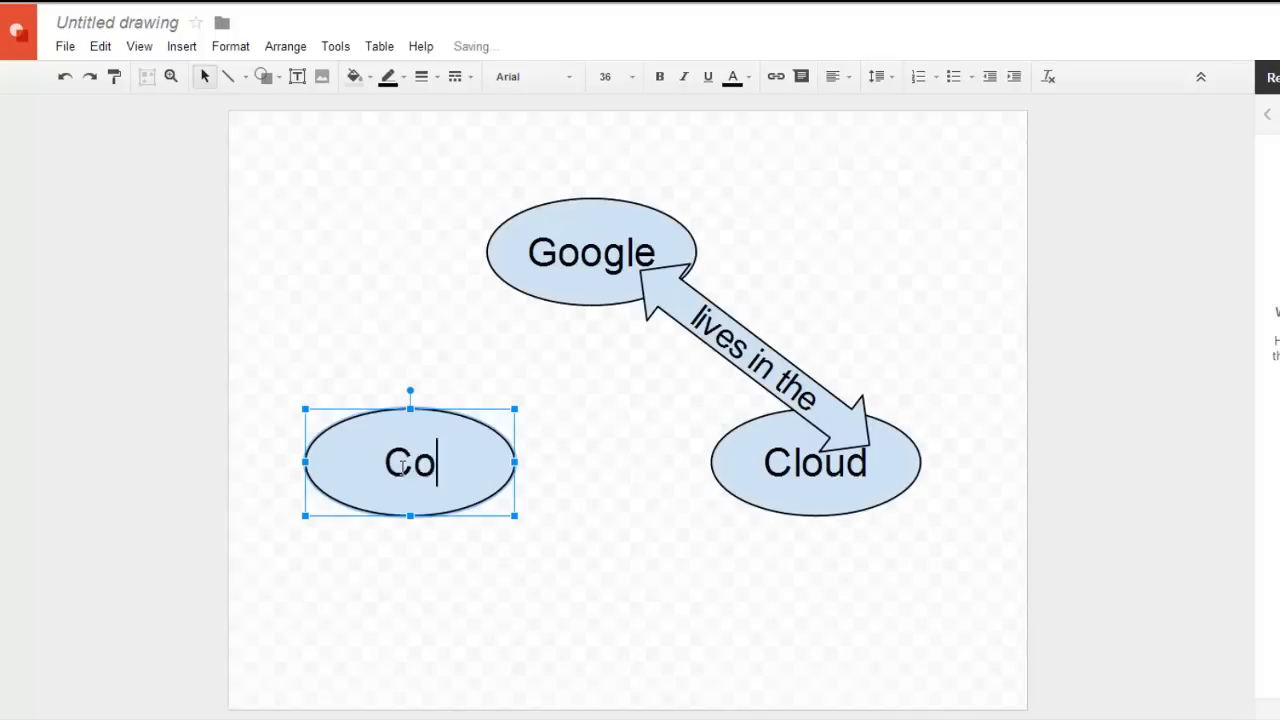
{"action": "type", "text": "st"}
{"action": "left_click", "coordinate": [549, 432]}
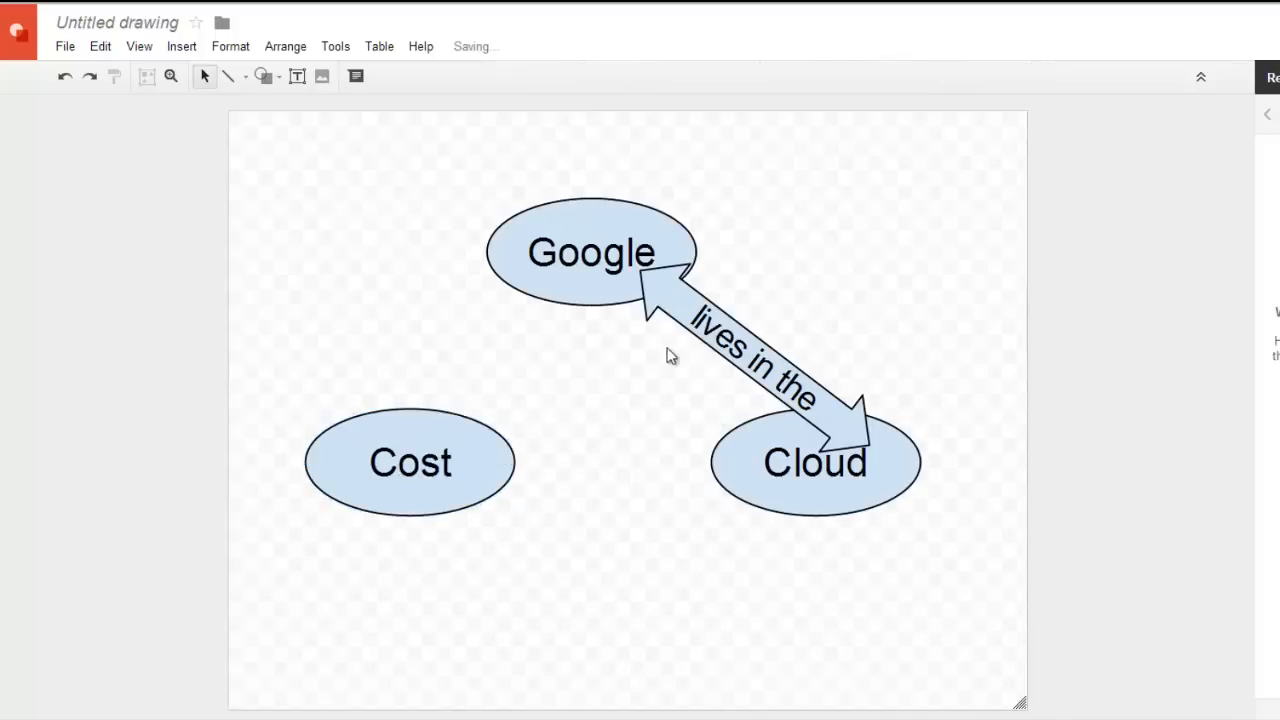
- Duplicate the 'lives in the' arrow and move the copy toward Cost
{"action": "left_click", "coordinate": [673, 302]}
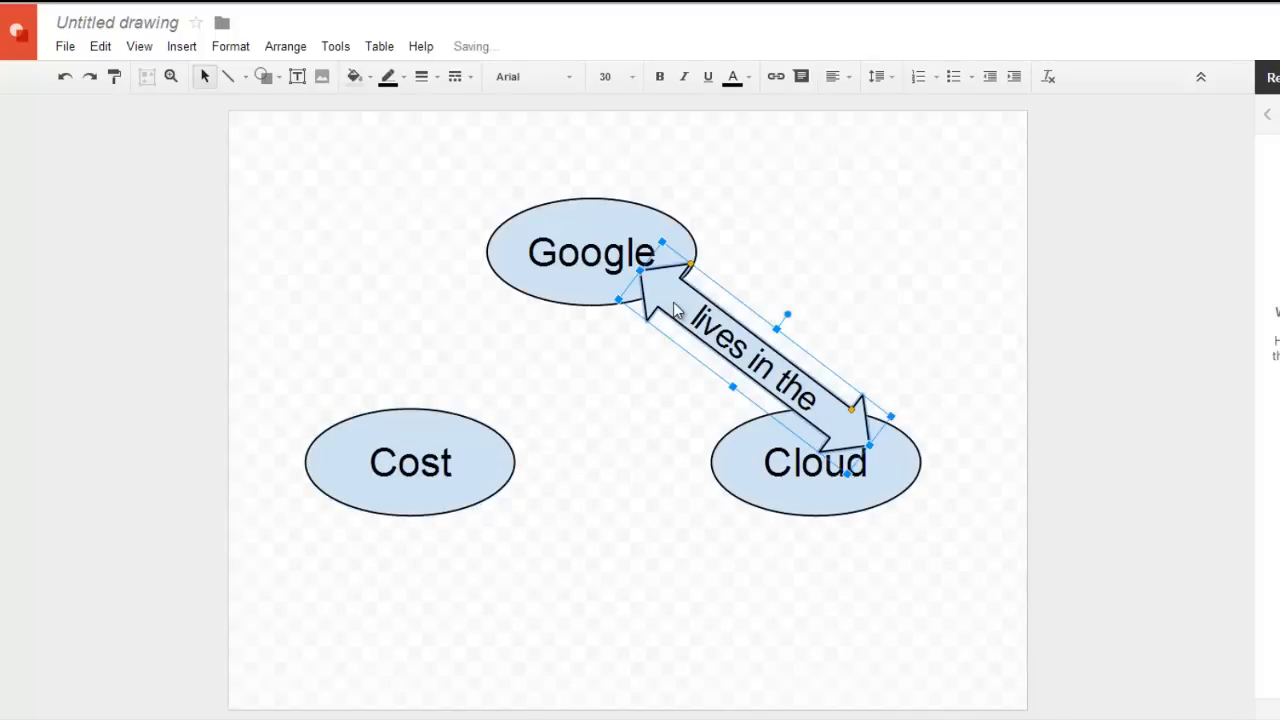
{"action": "left_click", "coordinate": [100, 46]}
{"action": "left_click", "coordinate": [128, 175]}
{"action": "left_click", "coordinate": [100, 46]}
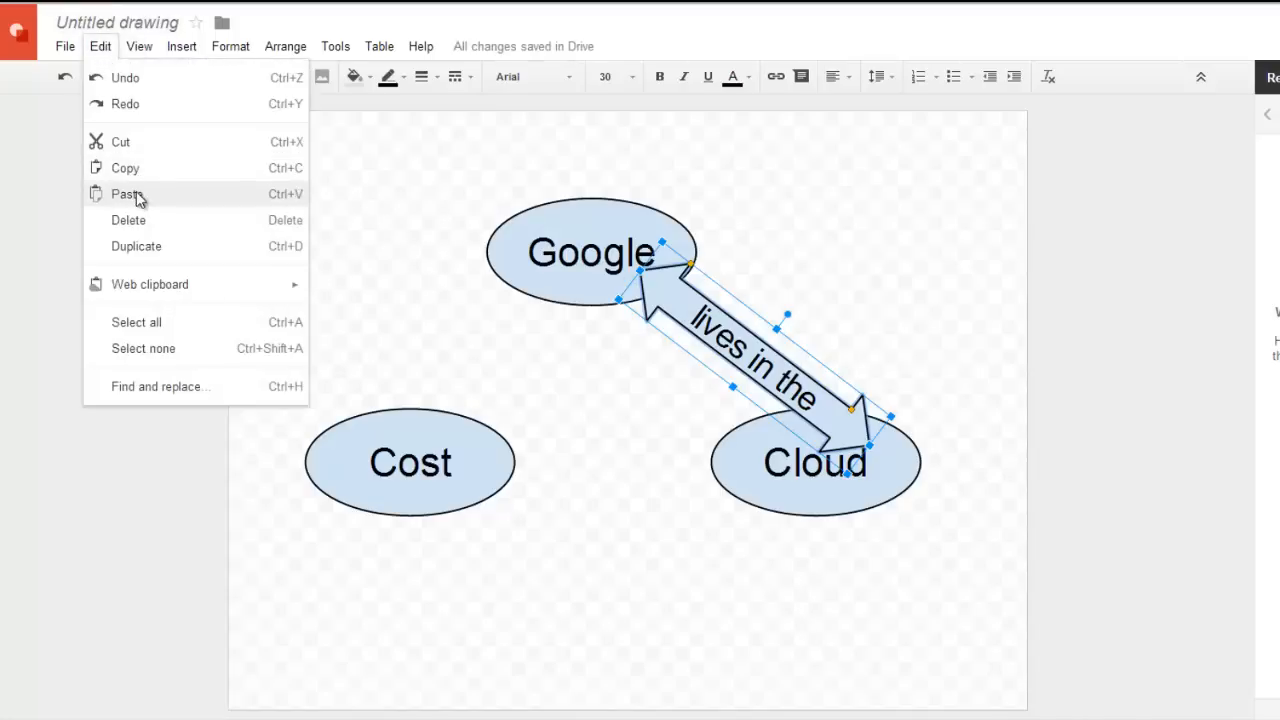
{"action": "left_click", "coordinate": [128, 194]}
{"action": "left_click_drag", "start_coordinate": [700, 340], "coordinate": [439, 307]}
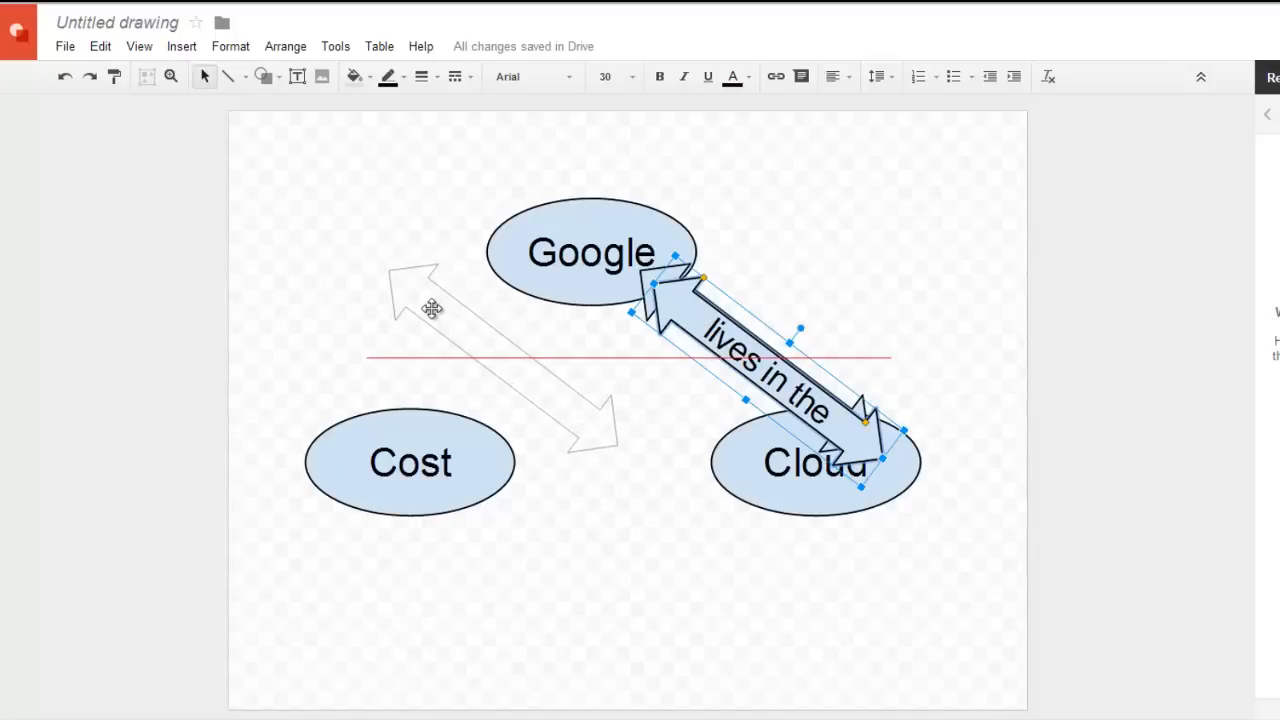
{"action": "left_click_drag", "start_coordinate": [439, 307], "coordinate": [420, 305]}
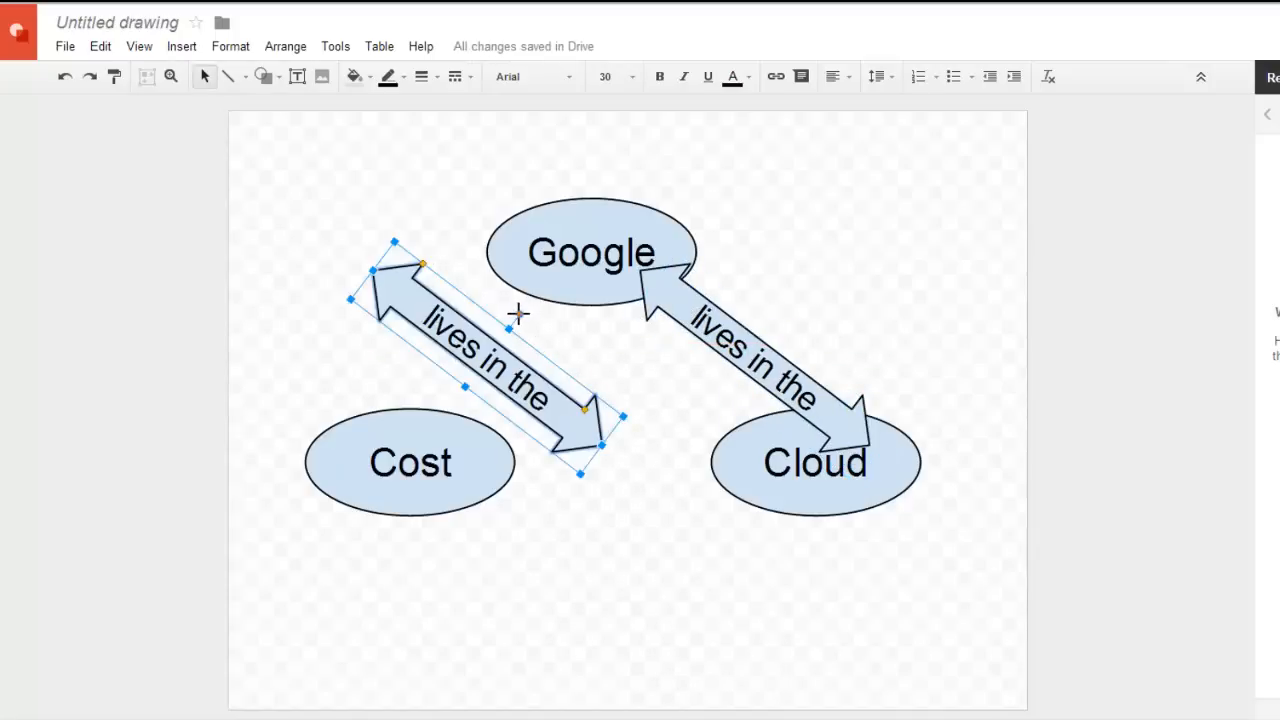
- Rotate the copied arrow to angle from Cost up to Google
{"action": "left_click_drag", "start_coordinate": [510, 328], "coordinate": [458, 322]}
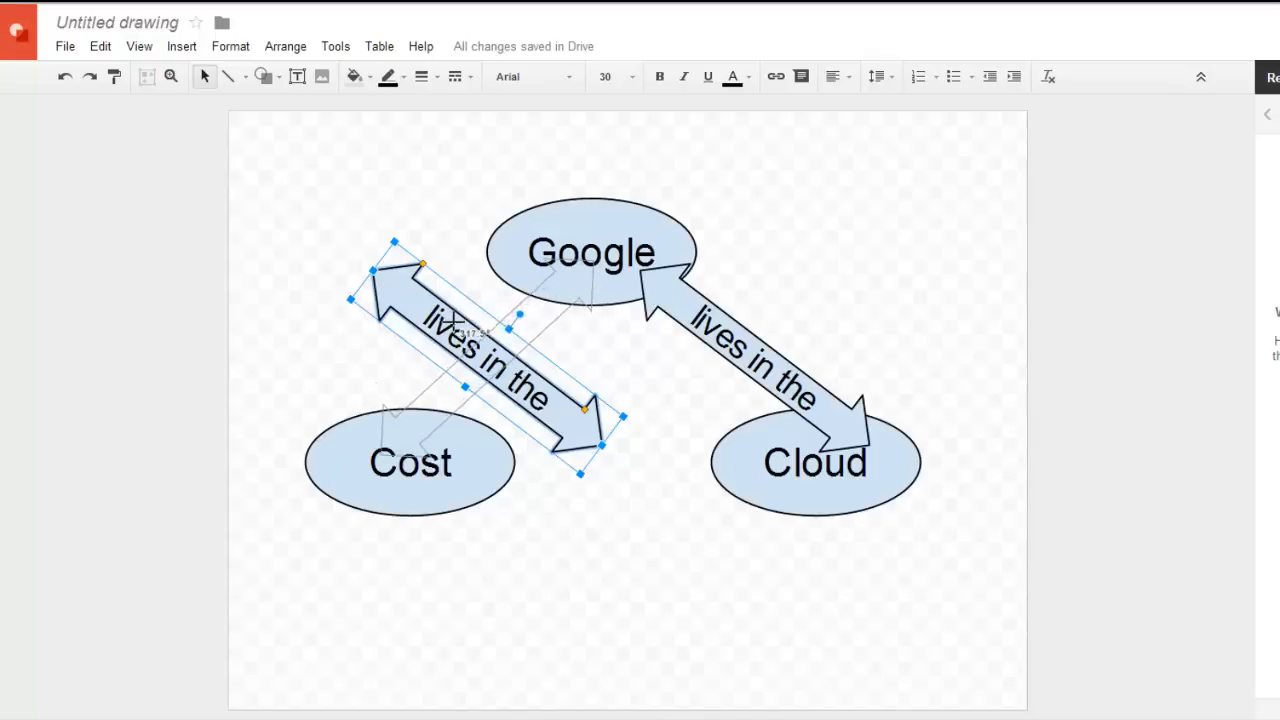
{"action": "mouse_move", "coordinate": [458, 322]}
{"action": "left_mouse_down"}
{"action": "mouse_move", "coordinate": [466, 337]}
{"action": "mouse_move", "coordinate": [464, 324]}
{"action": "left_mouse_up"}
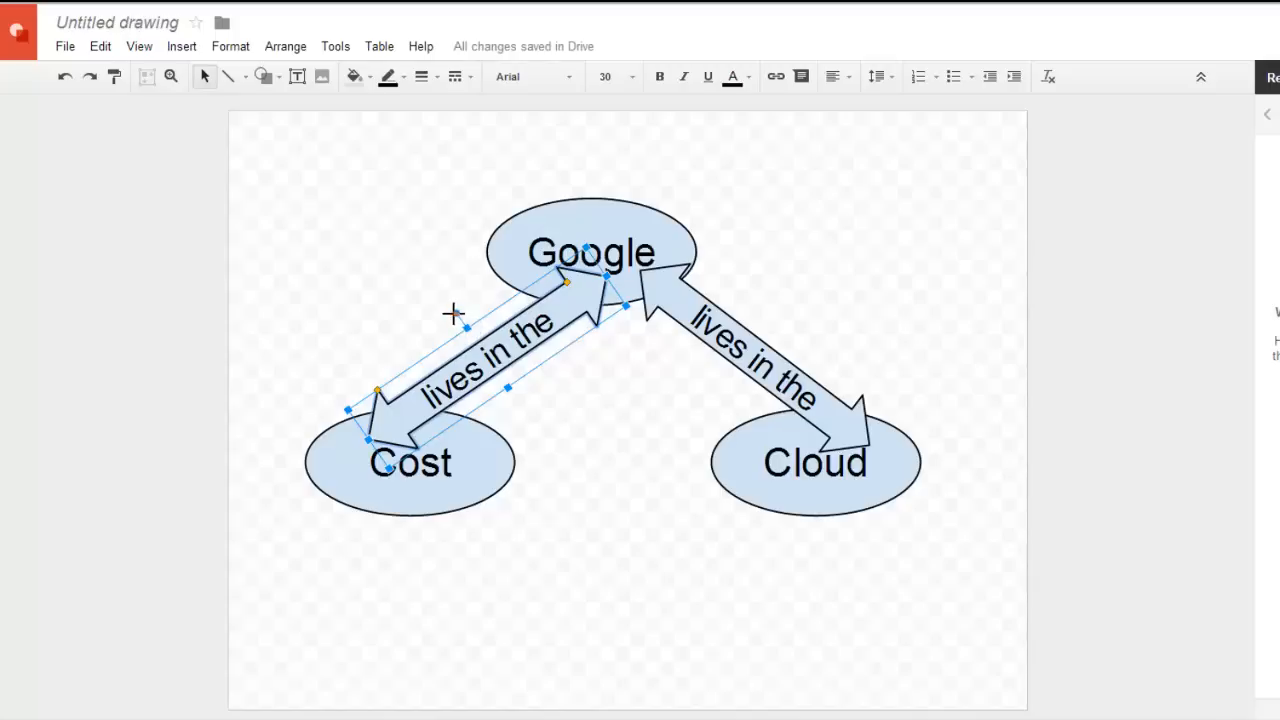
{"action": "left_click_drag", "start_coordinate": [455, 314], "coordinate": [448, 322]}
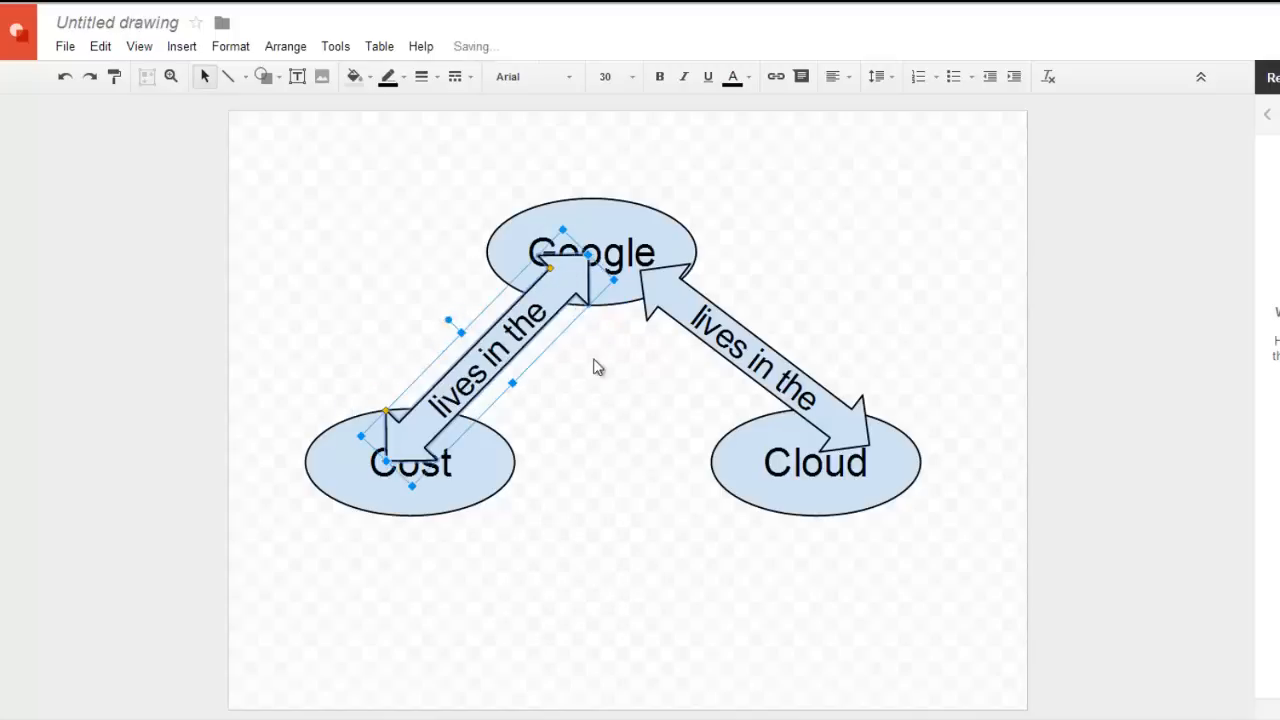
{"action": "left_click", "coordinate": [612, 390]}
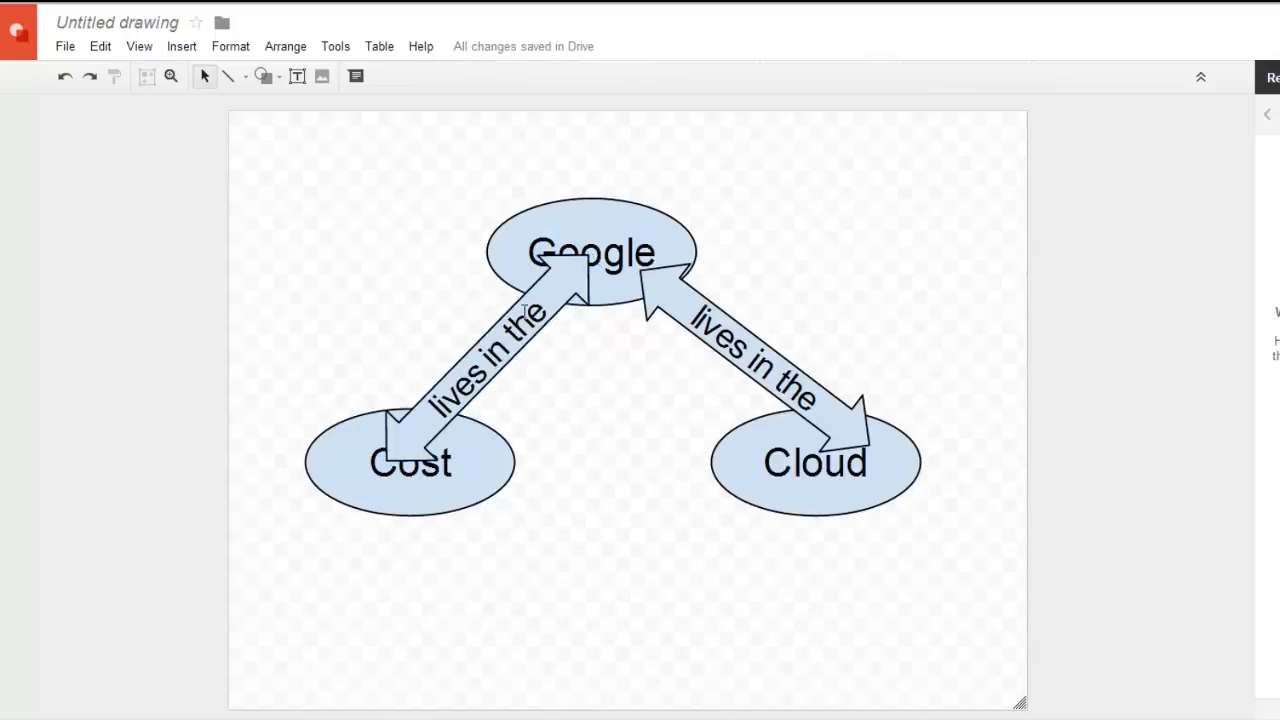
{"action": "left_click", "coordinate": [527, 305]}
{"action": "left_click", "coordinate": [595, 386]}
- Reposition the arrow and shorten its ends clear of the Google and Cost labels
{"action": "left_click", "coordinate": [566, 295]}
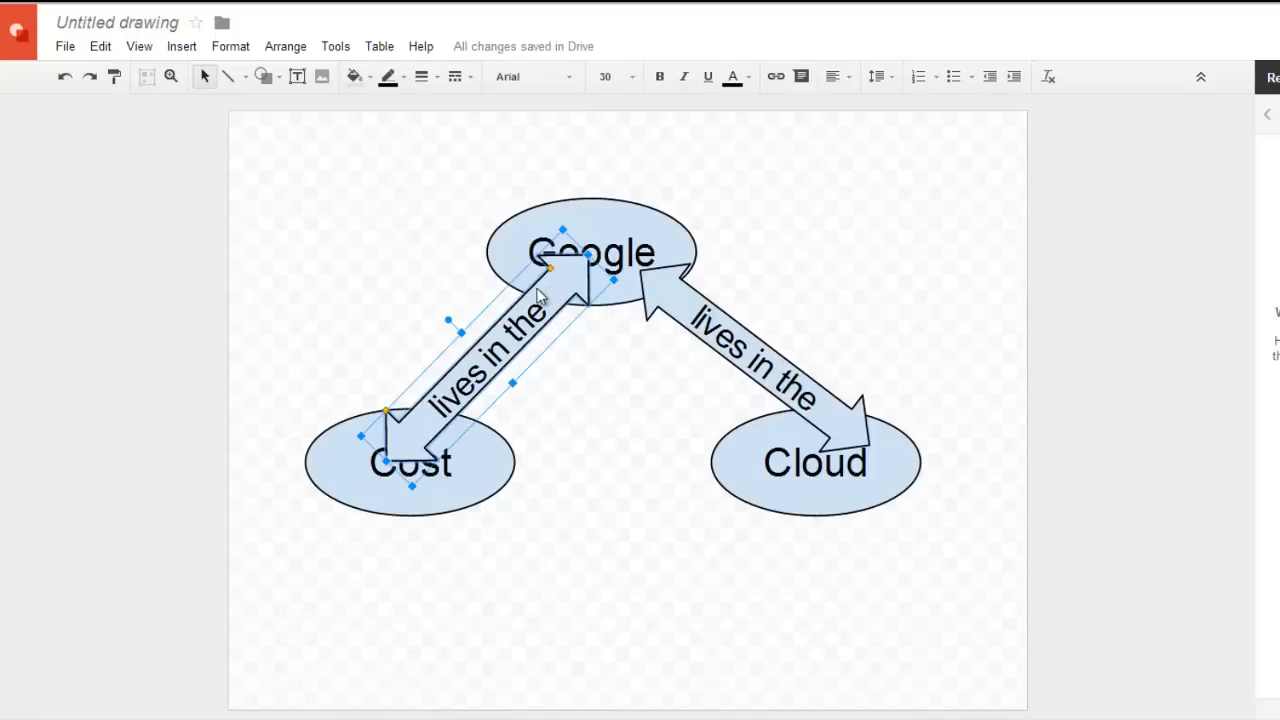
{"action": "left_click_drag", "start_coordinate": [553, 298], "coordinate": [505, 285]}
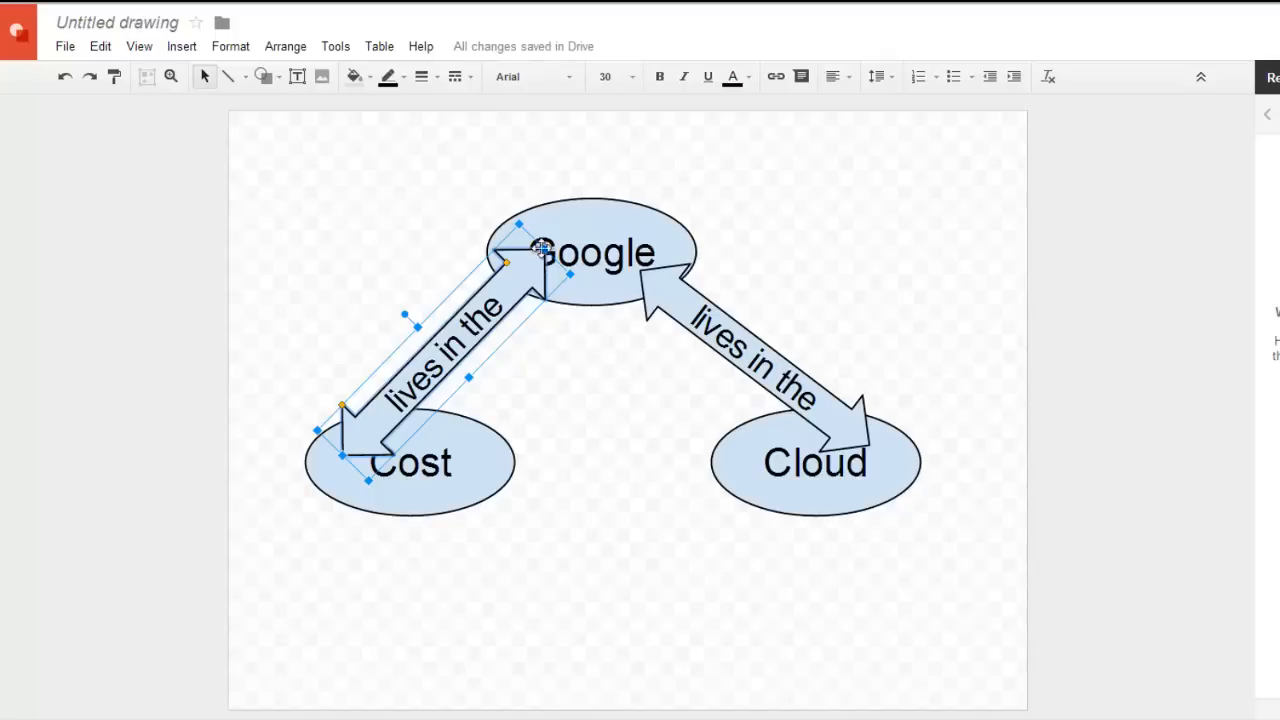
{"action": "left_click_drag", "start_coordinate": [545, 247], "coordinate": [530, 262]}
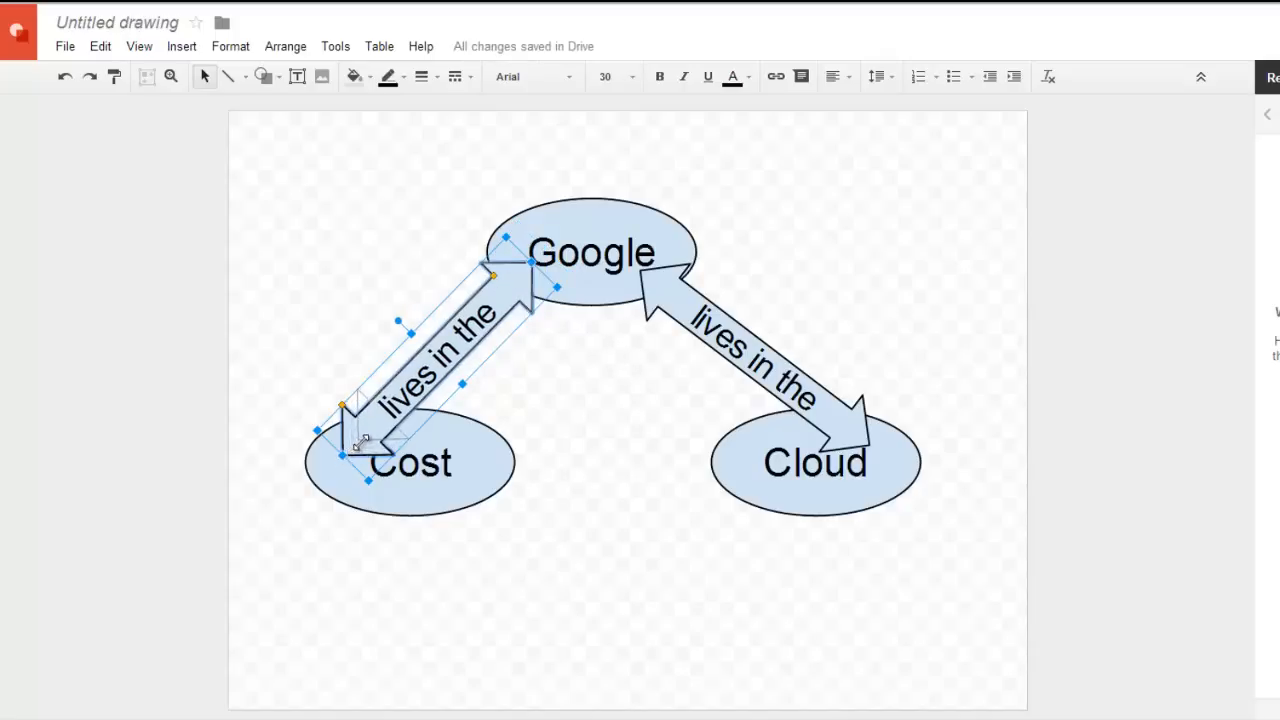
{"action": "left_click_drag", "start_coordinate": [345, 455], "coordinate": [363, 438]}
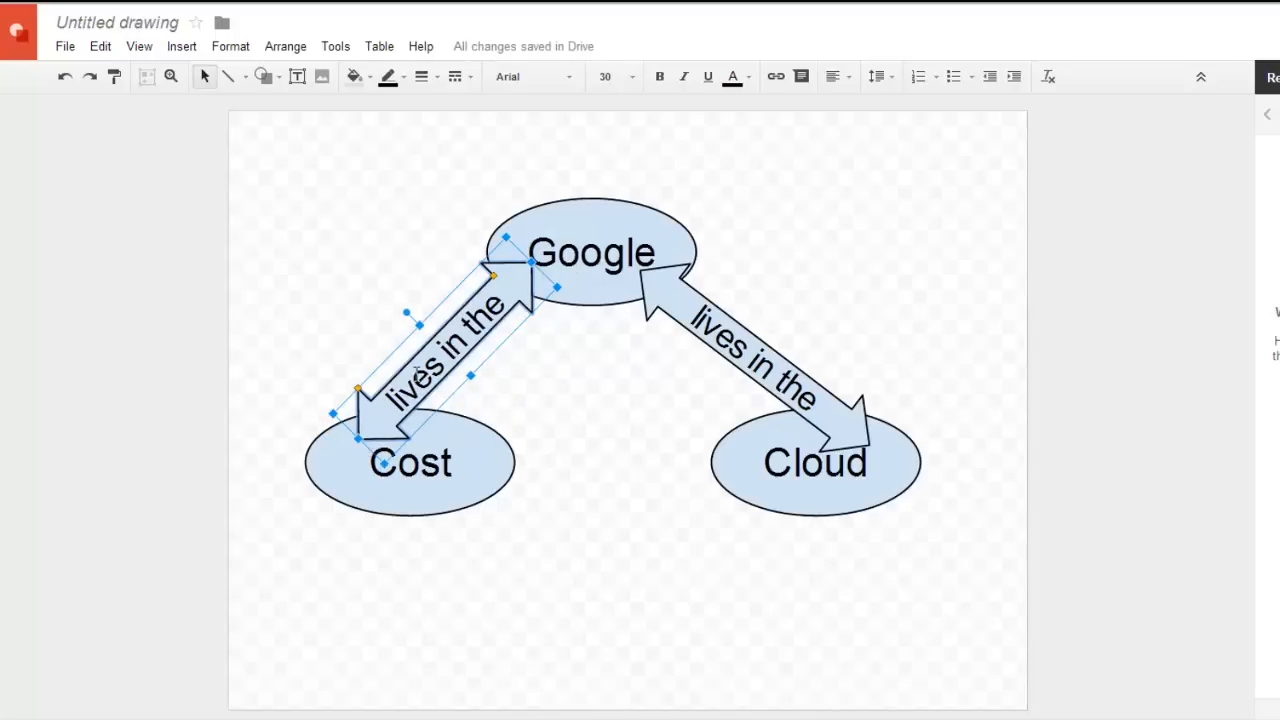
- Change the Google–Cost arrow's label to 'has no direct'
{"action": "double_click", "coordinate": [416, 375]}
{"action": "type", "text": "ha"}
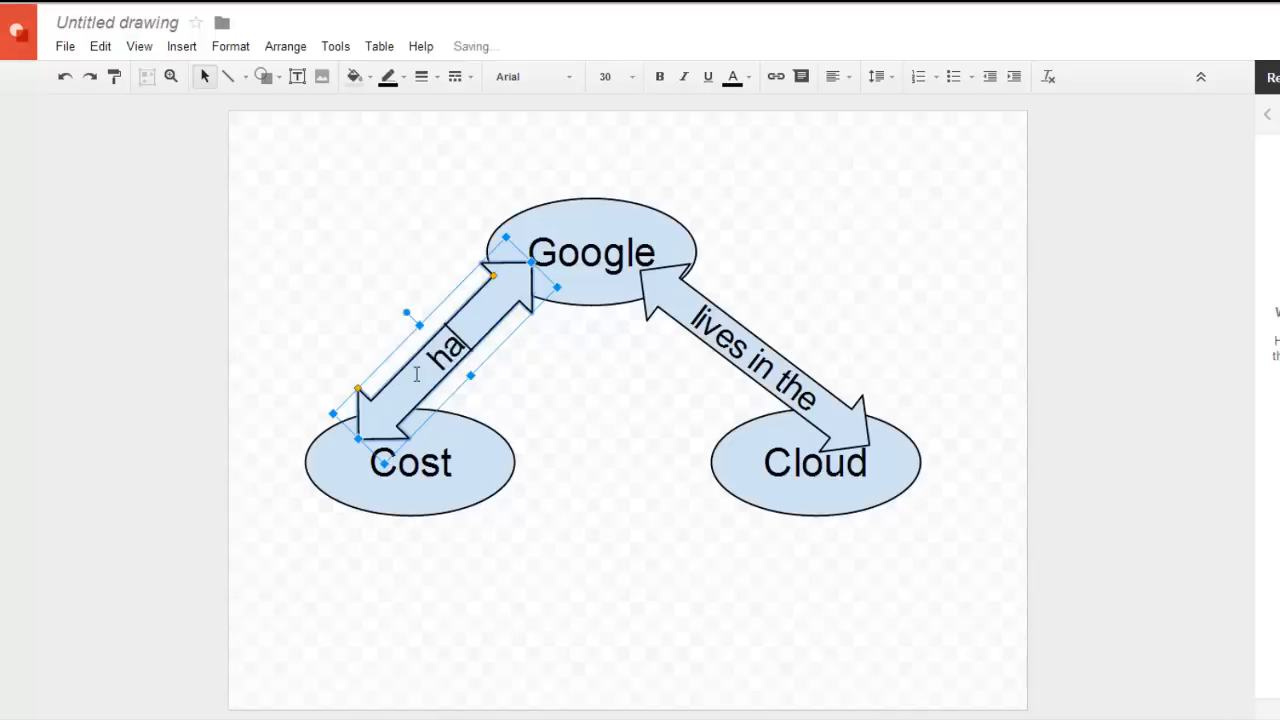
{"action": "type", "text": "s no direct"}
{"action": "left_click", "coordinate": [619, 428]}
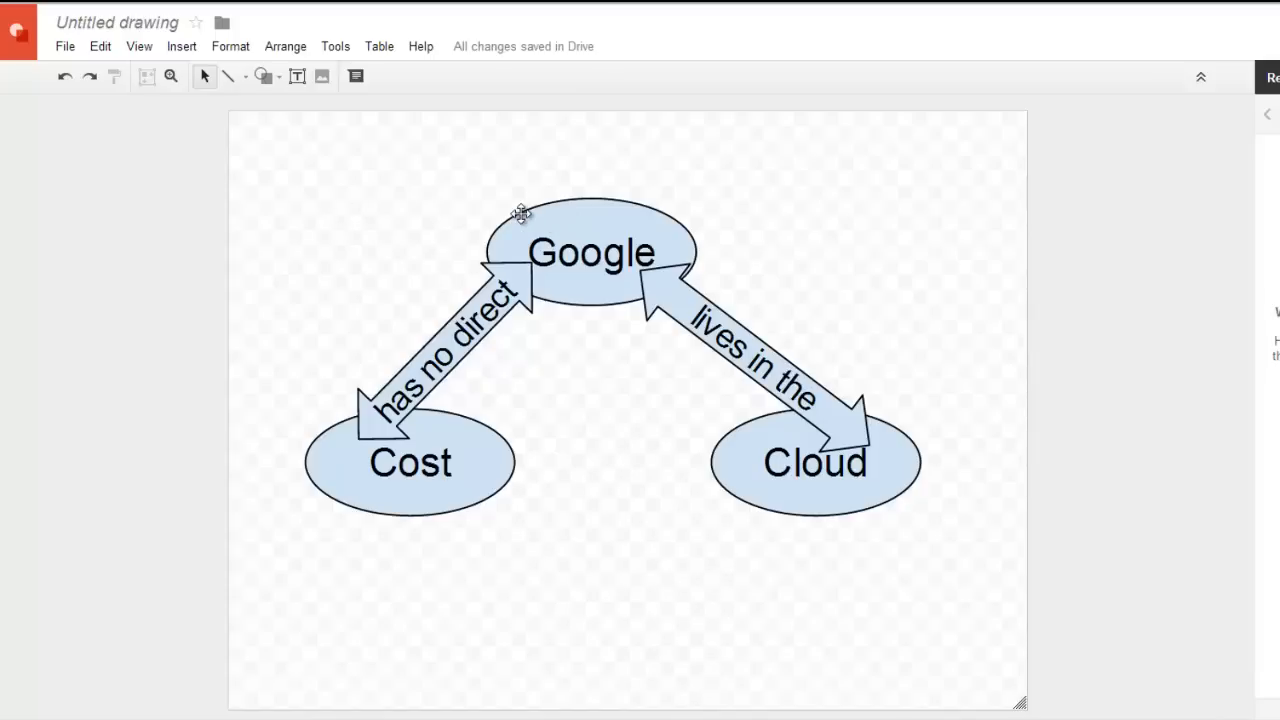
- Rename the drawing to 'My Concept Map Sample (James Cook)'
{"action": "left_click", "coordinate": [117, 22]}
{"action": "type", "text": "My"}
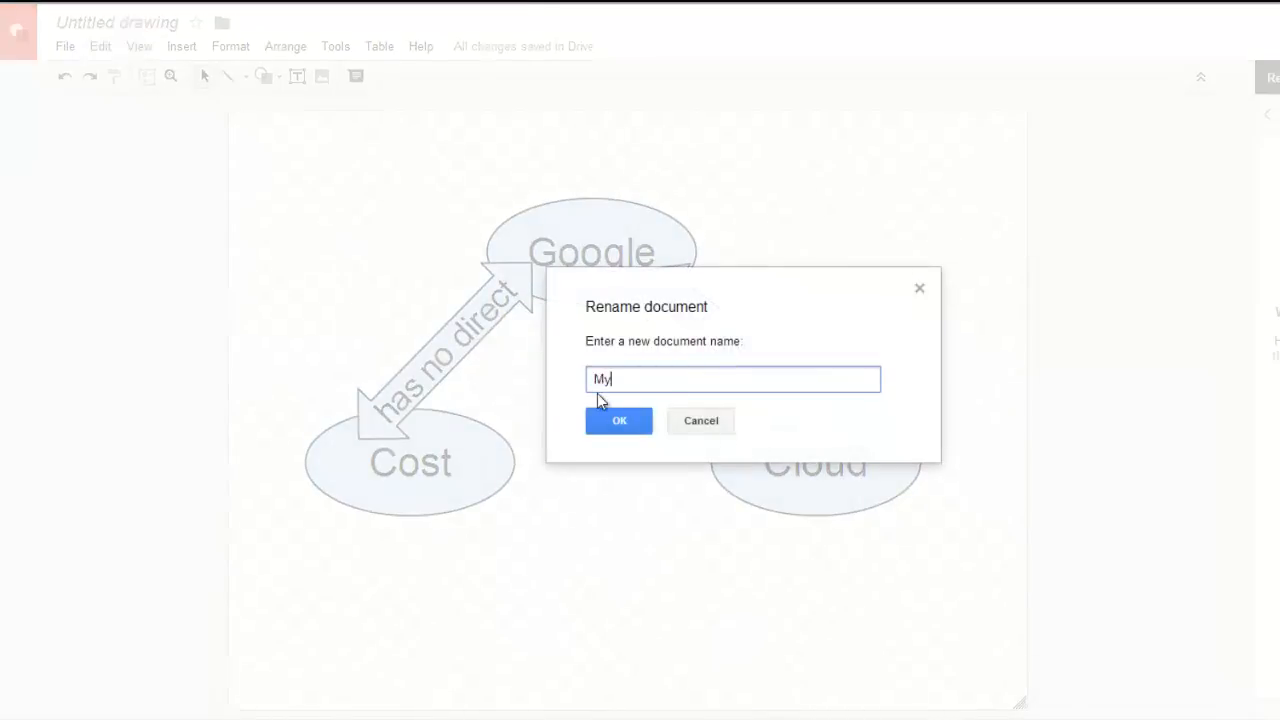
{"action": "type", "text": " Concept Map Sample "}
{"action": "type", "text": "(James Cook)"}
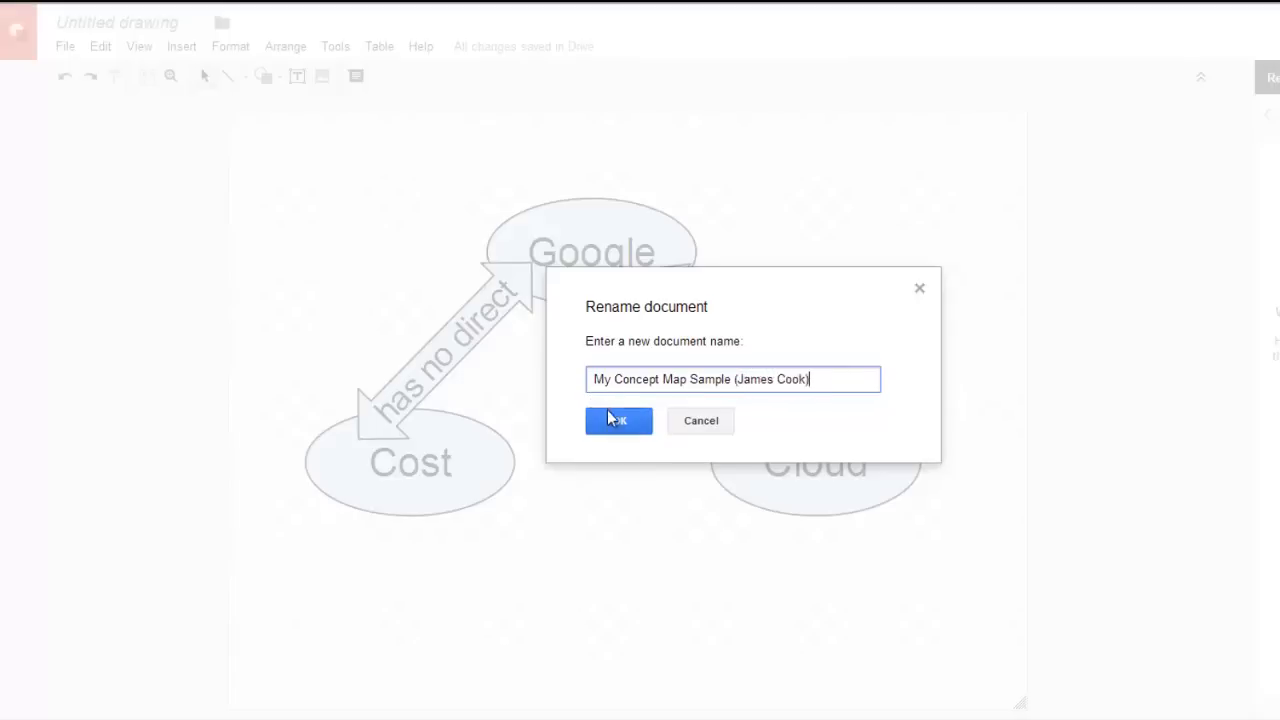
{"action": "left_click", "coordinate": [607, 422]}
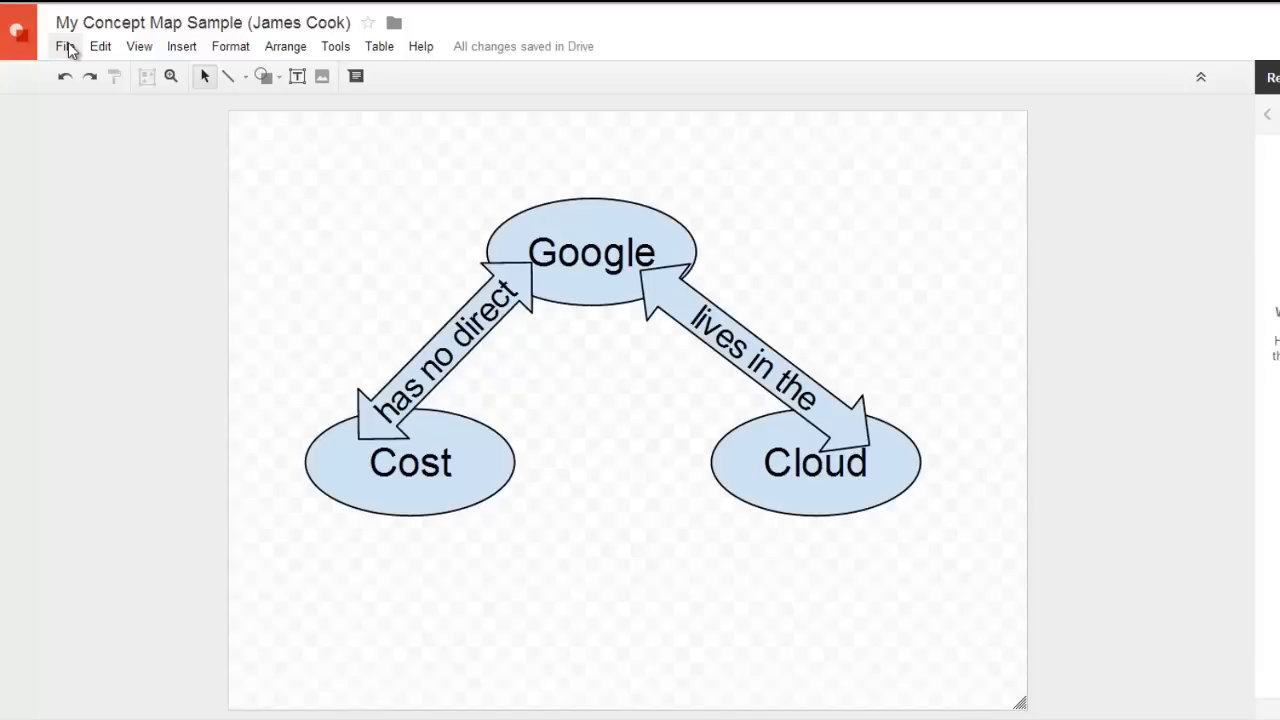
- Download the concept map as a PNG image (.png)
{"action": "left_click", "coordinate": [66, 46]}
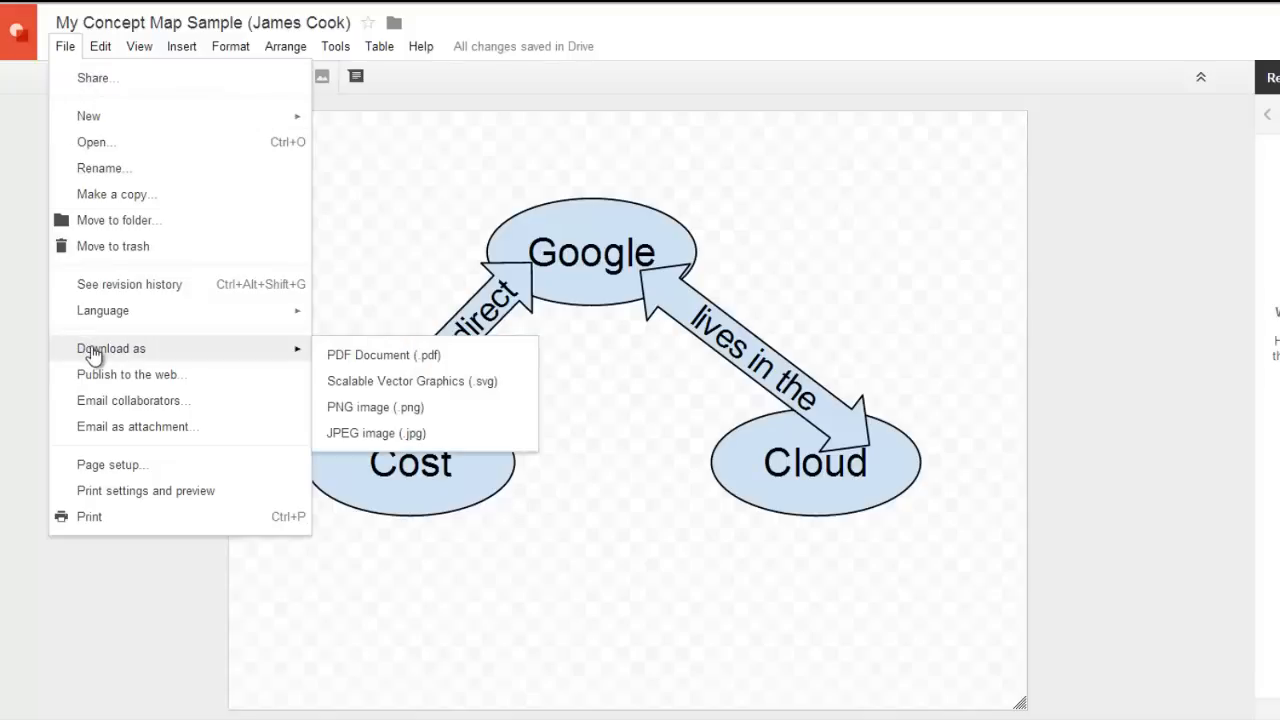
{"action": "mouse_move", "coordinate": [180, 348]}
{"action": "left_click", "coordinate": [395, 410]}
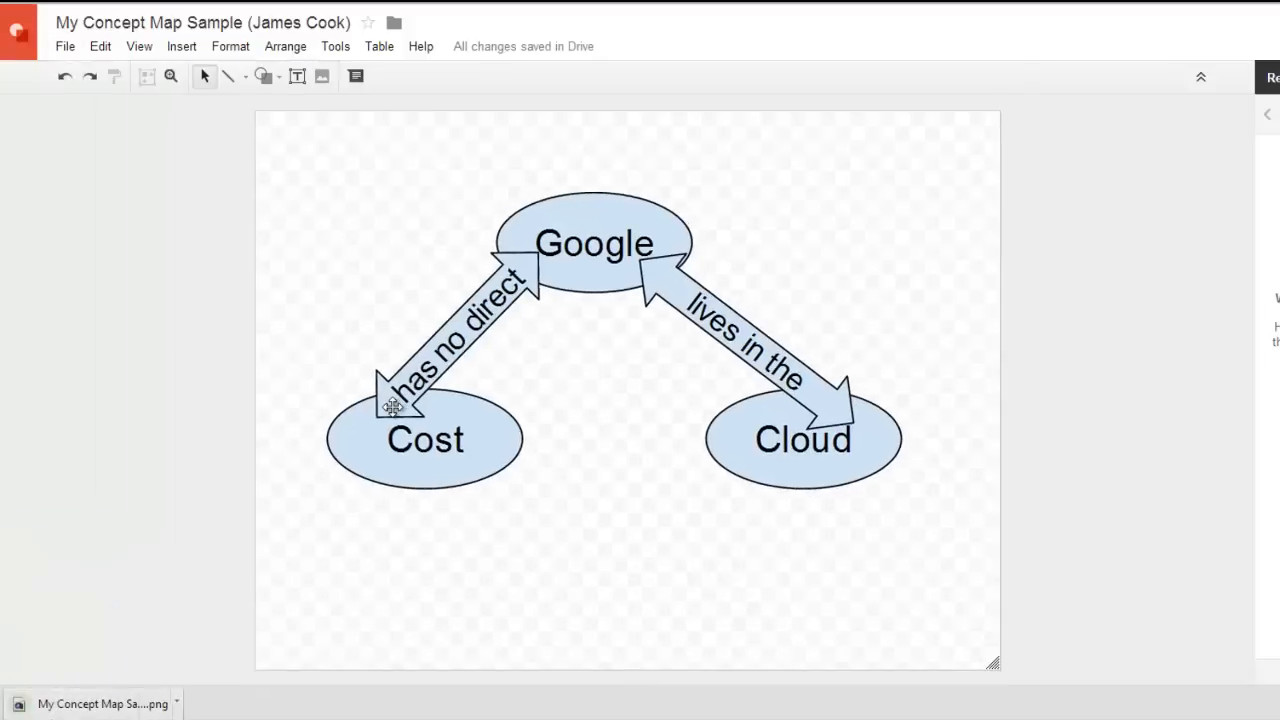